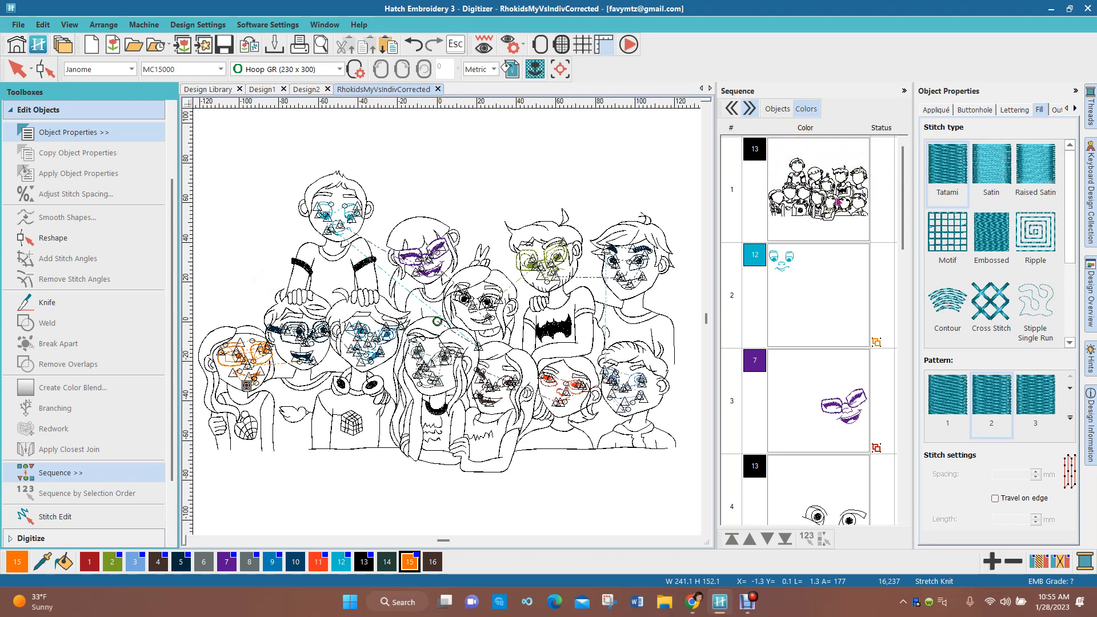
Condense the color sequence list to show thread codes and object counts, and highlight the black outline artwork in row 1
click(732, 108)
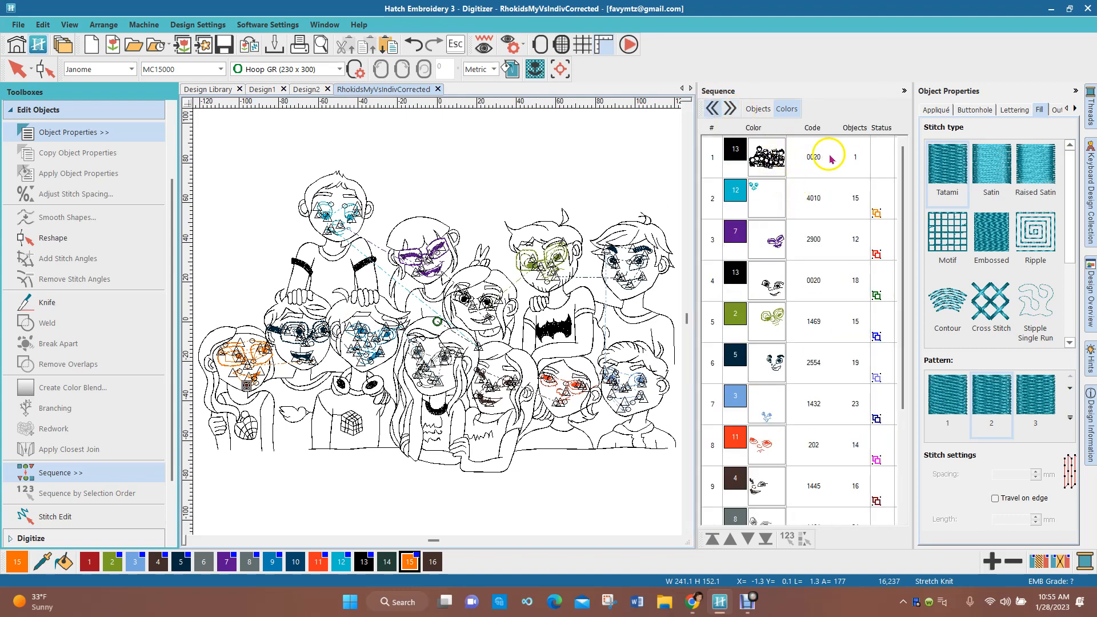
click(765, 155)
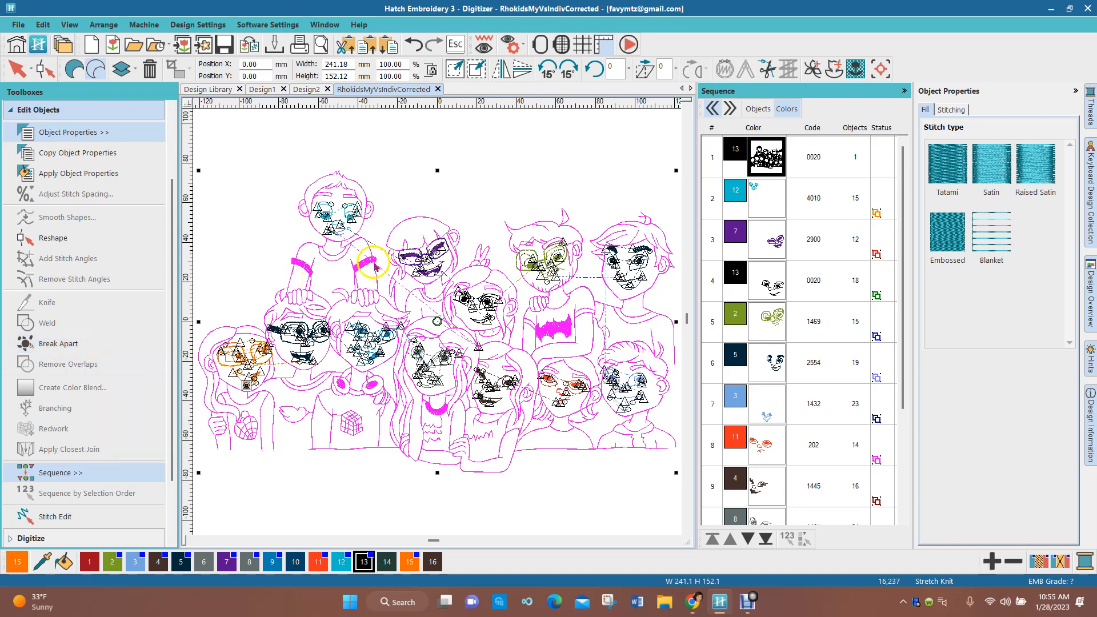
click(527, 153)
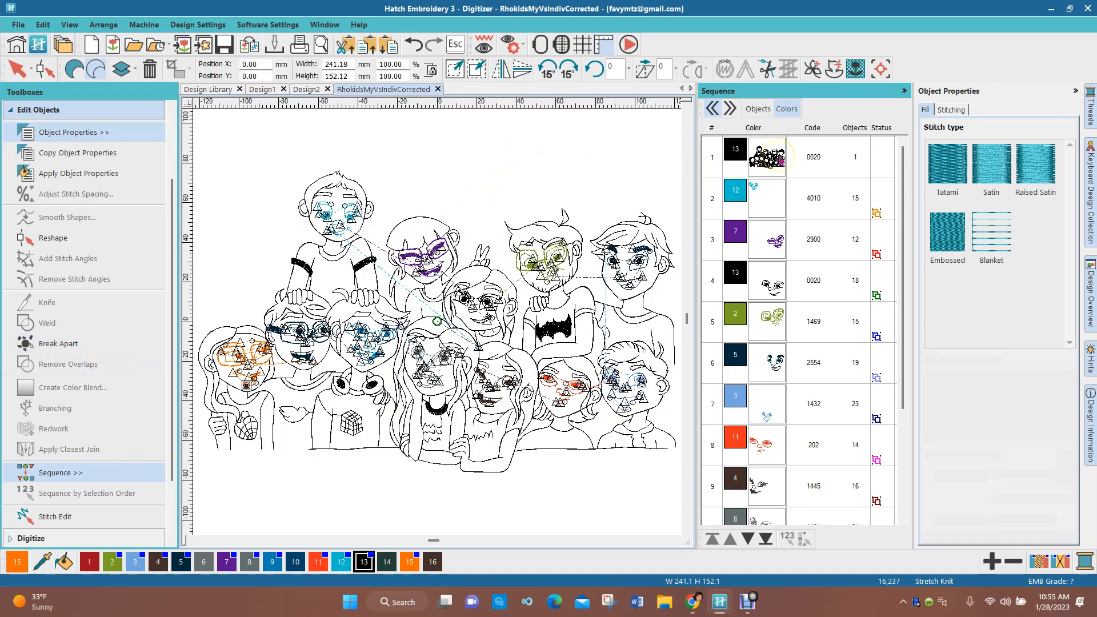
click(547, 196)
click(454, 208)
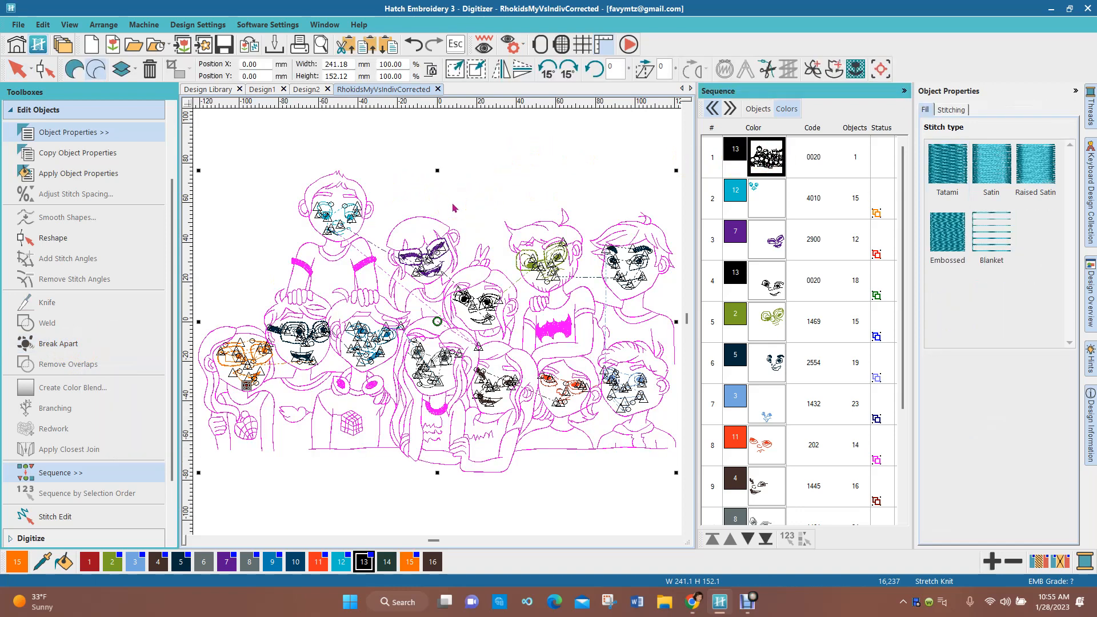
click(560, 485)
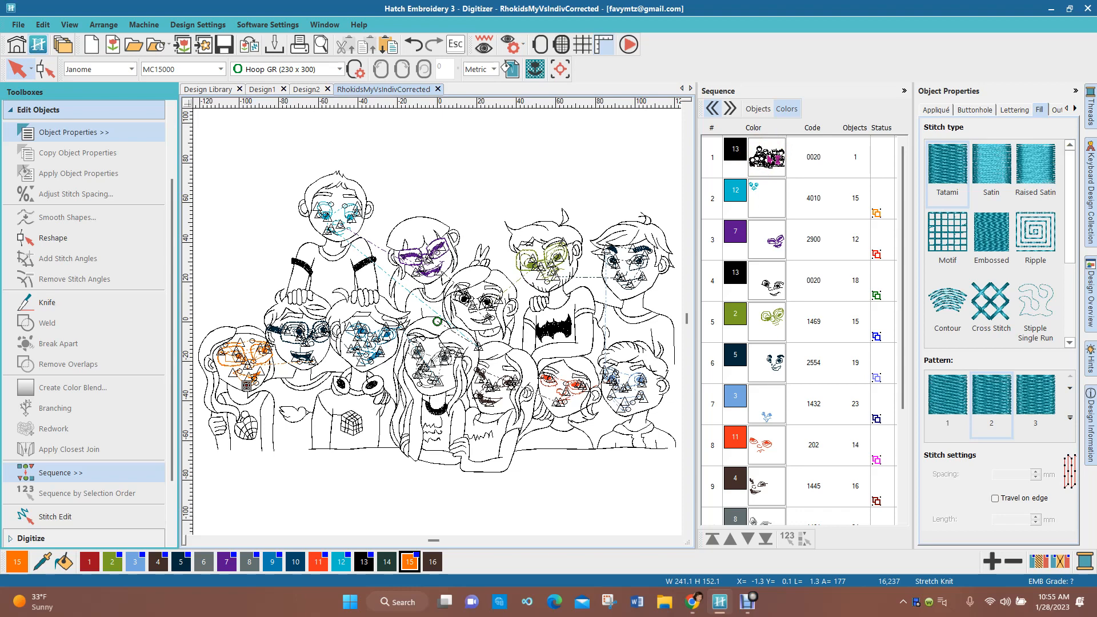
Hide everything except the black outline artwork of row 1 in the color sequence
right_click(767, 155)
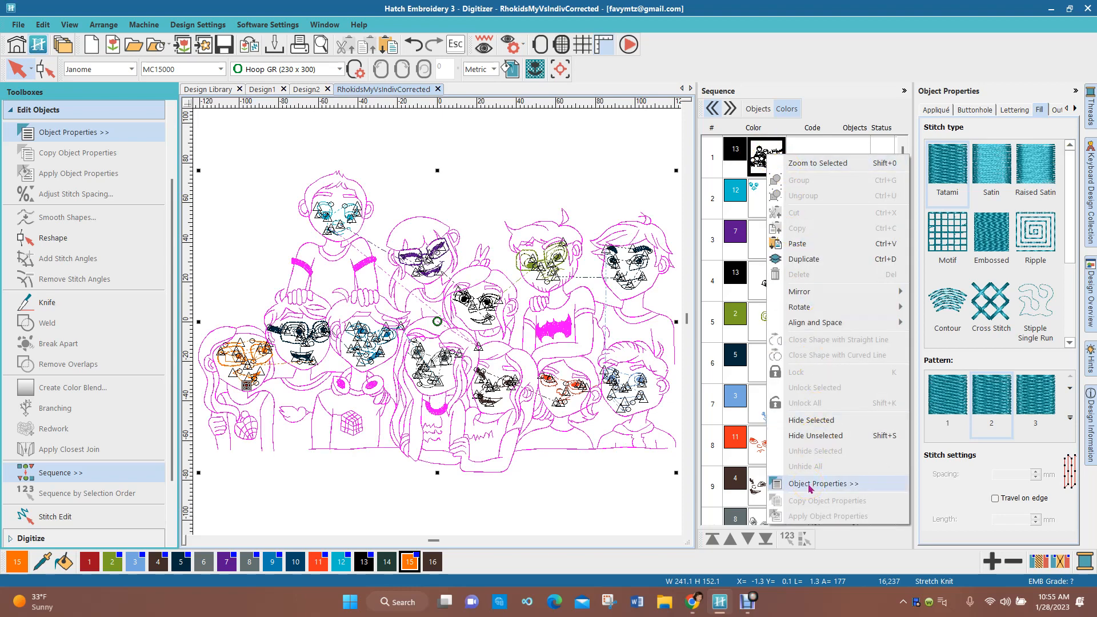
click(812, 435)
click(556, 178)
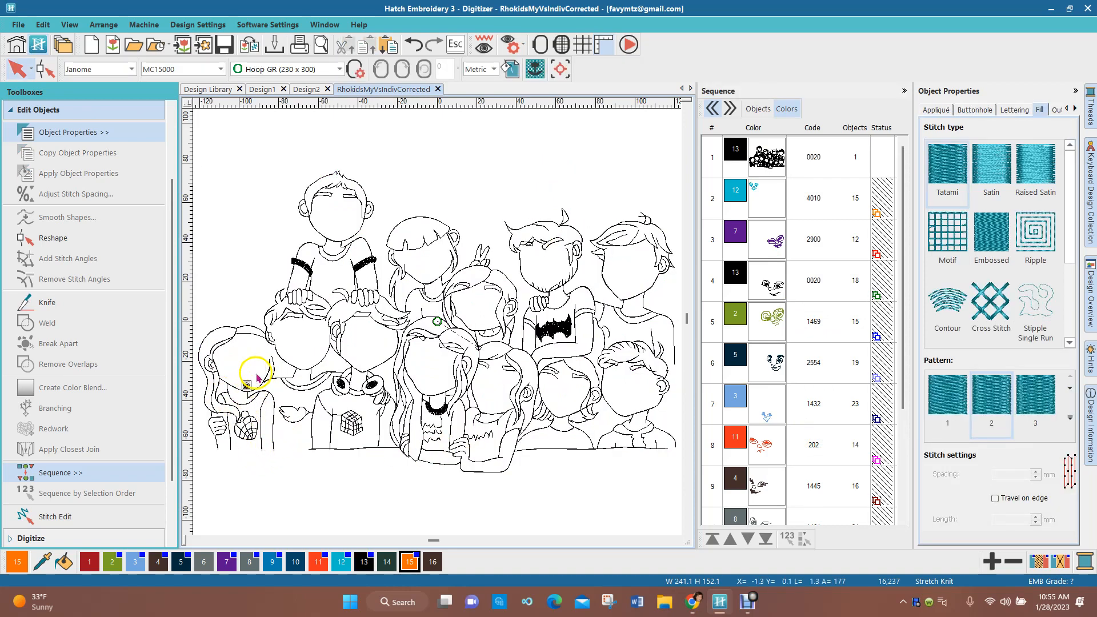
Play the stitch-out simulation of the black outline artwork from its start point near the leftmost girl, and stop it
scroll(247, 393, up, 3)
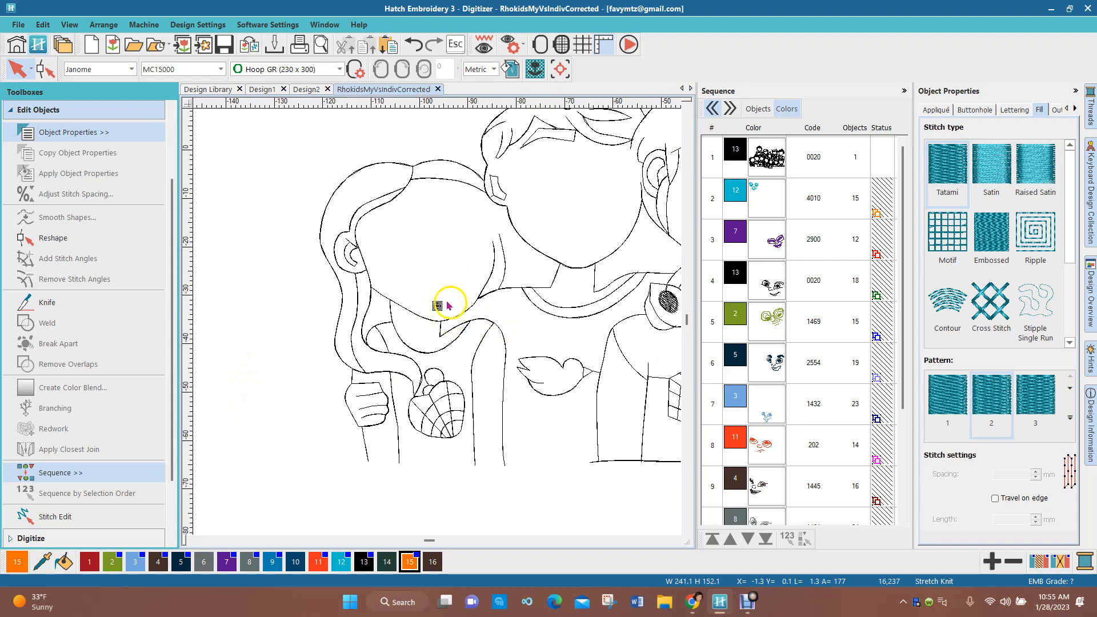
scroll(497, 290, down, 2)
scroll(497, 289, down, 1)
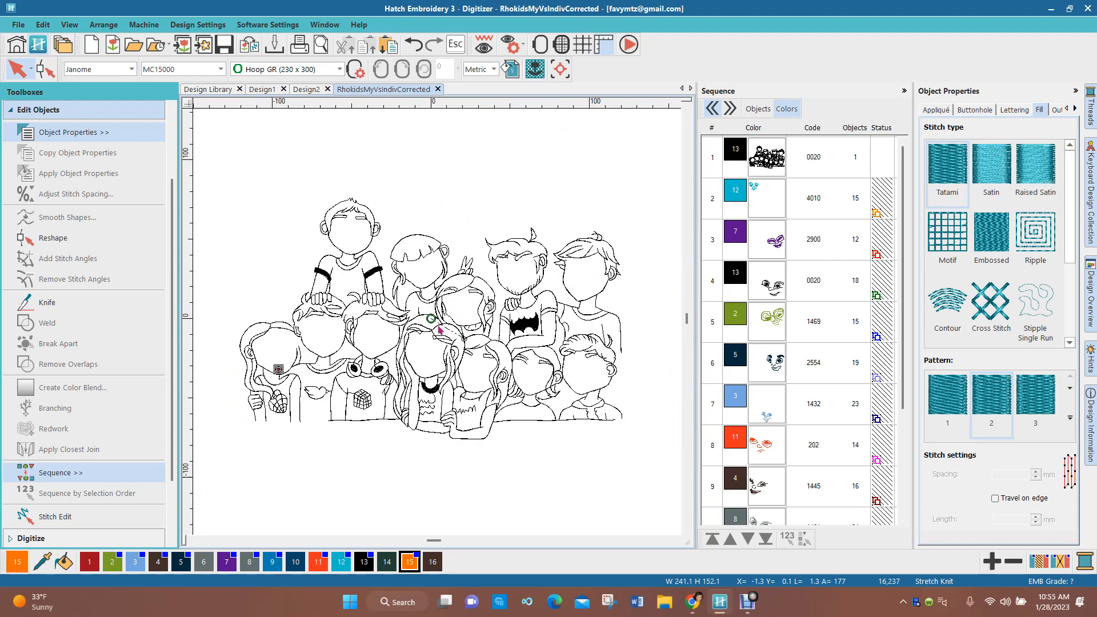
click(629, 44)
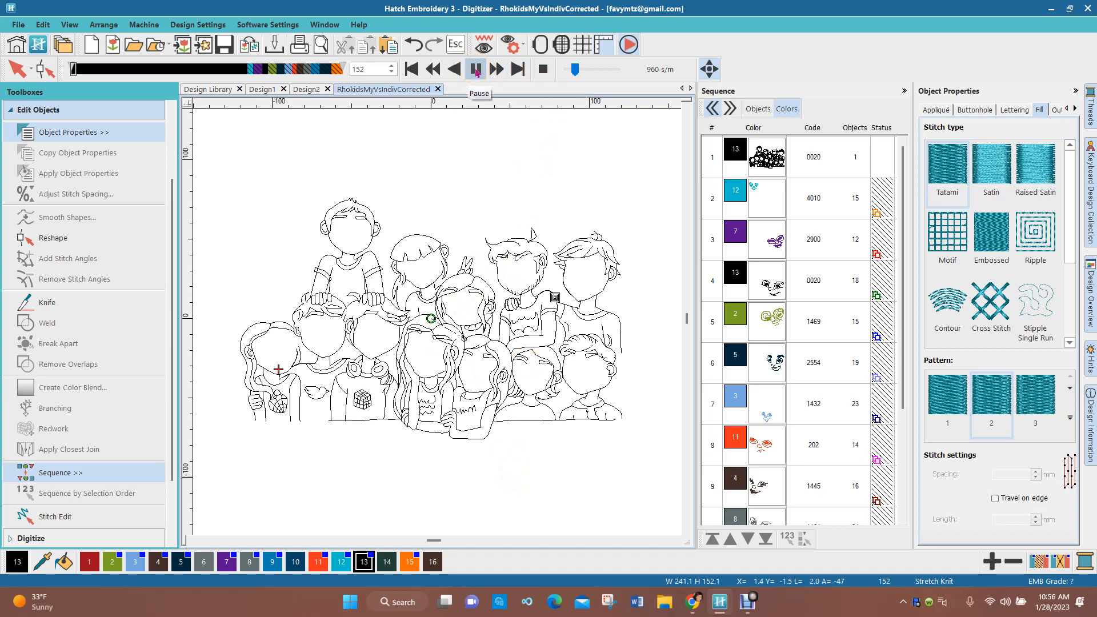
click(541, 71)
click(539, 72)
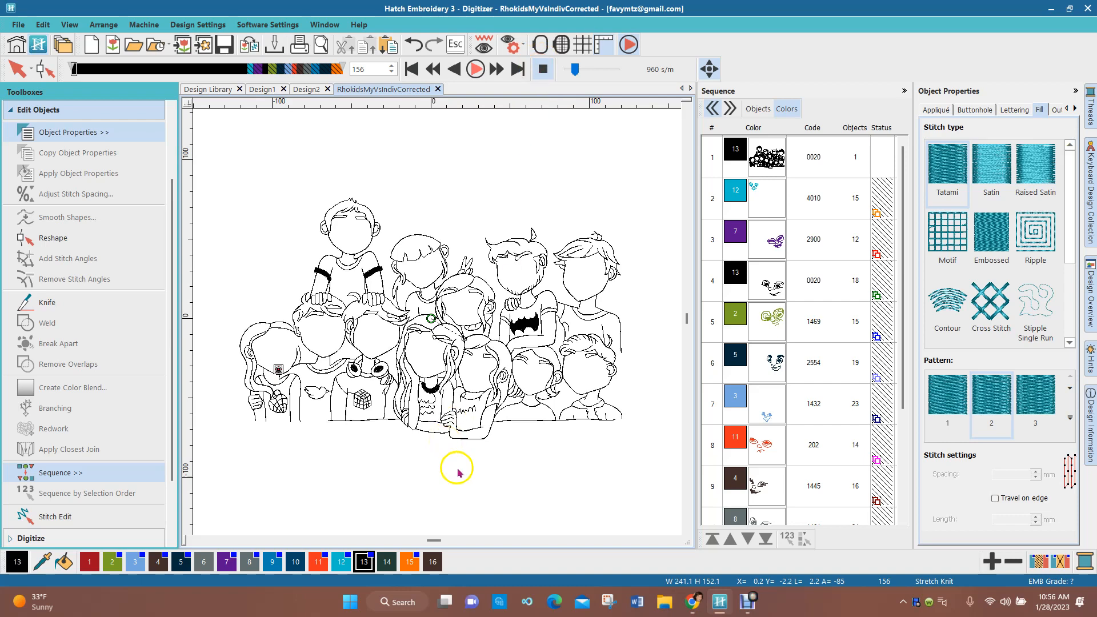
click(322, 371)
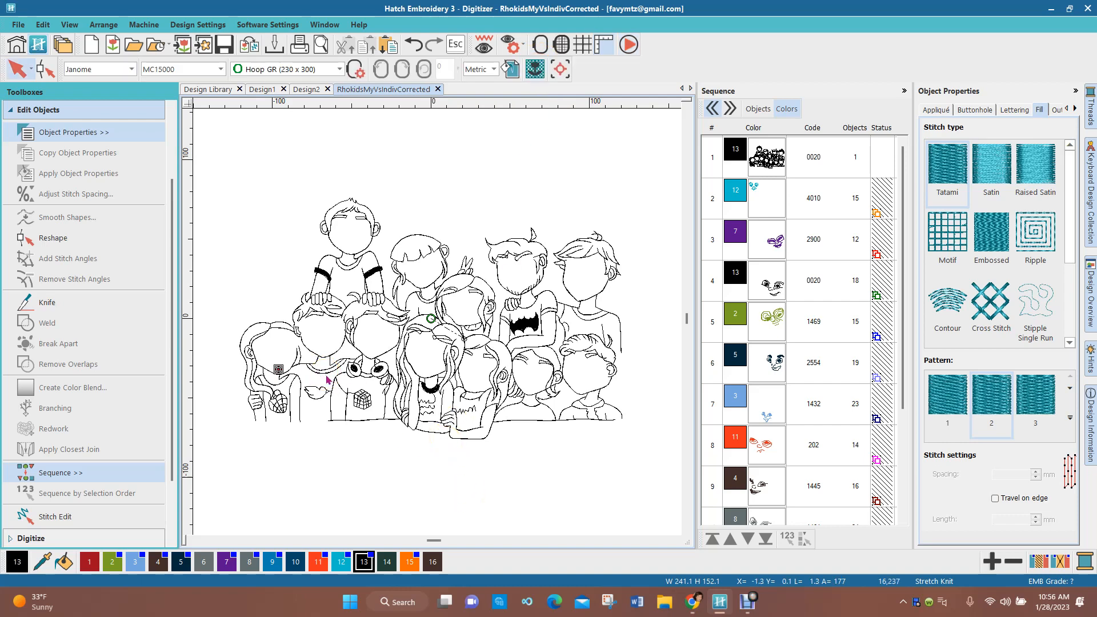
right_click(766, 158)
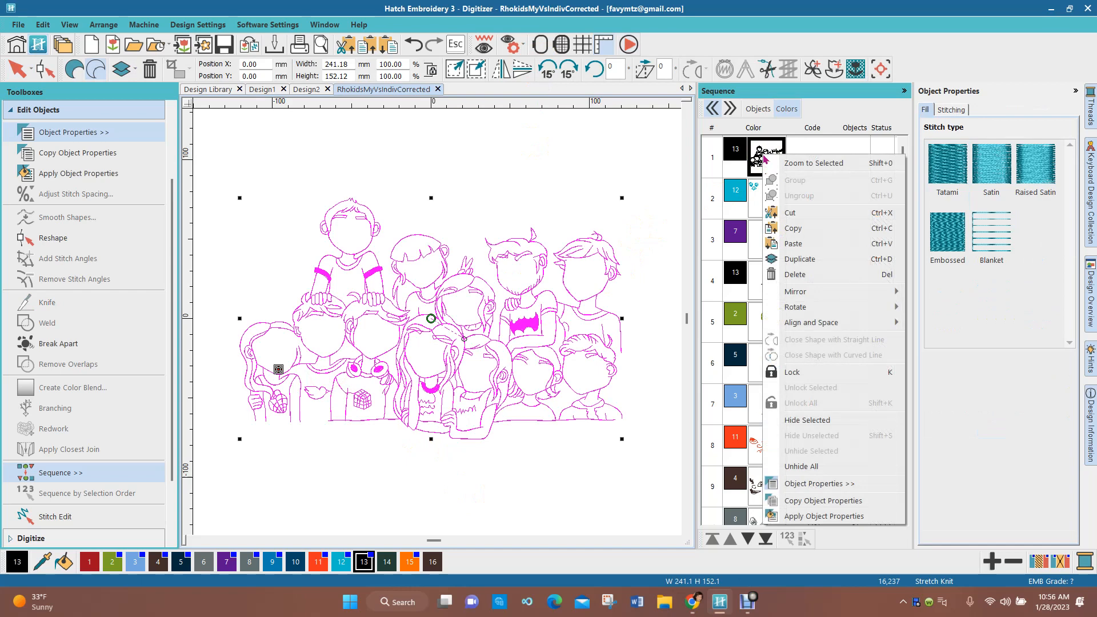
click(791, 231)
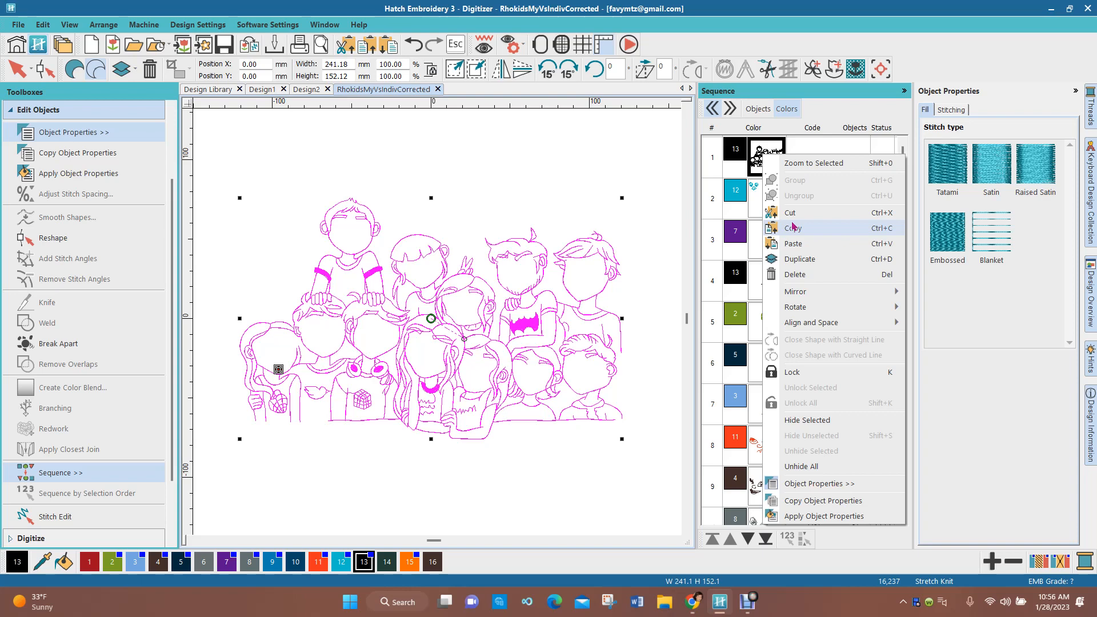
click(514, 139)
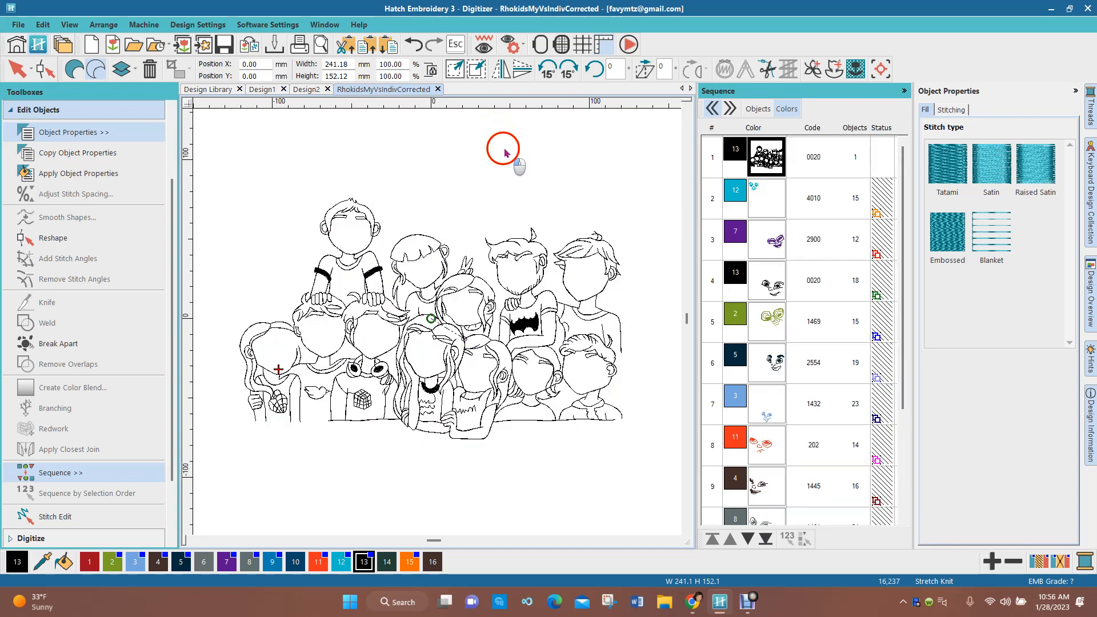
click(408, 205)
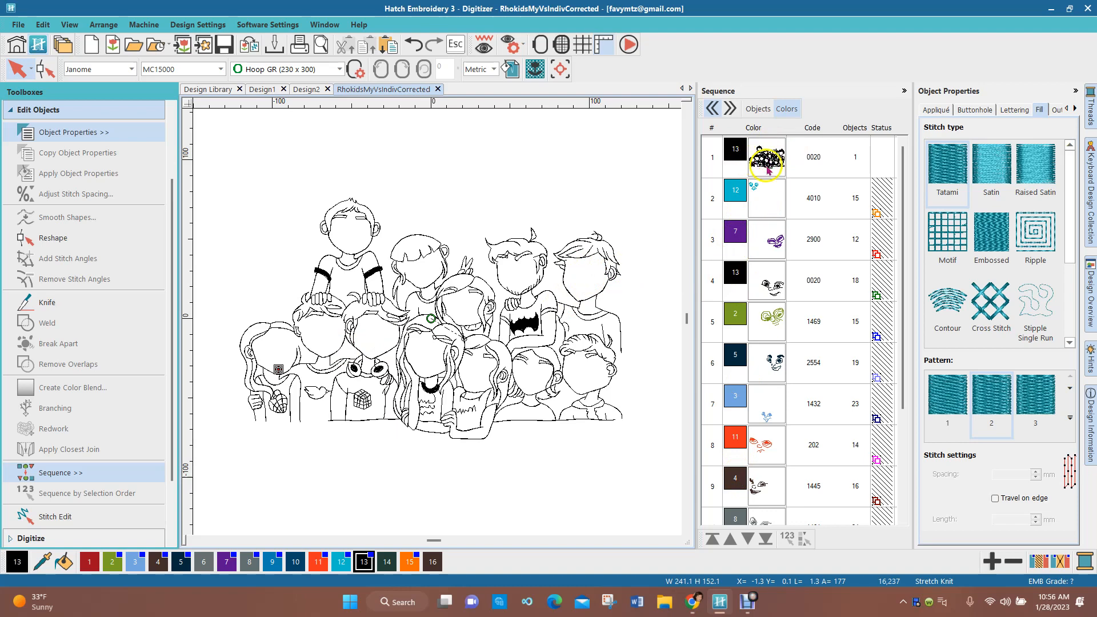
Ungroup the cyan face objects of color 12 in row 2 of the color sequence
click(760, 207)
right_click(760, 207)
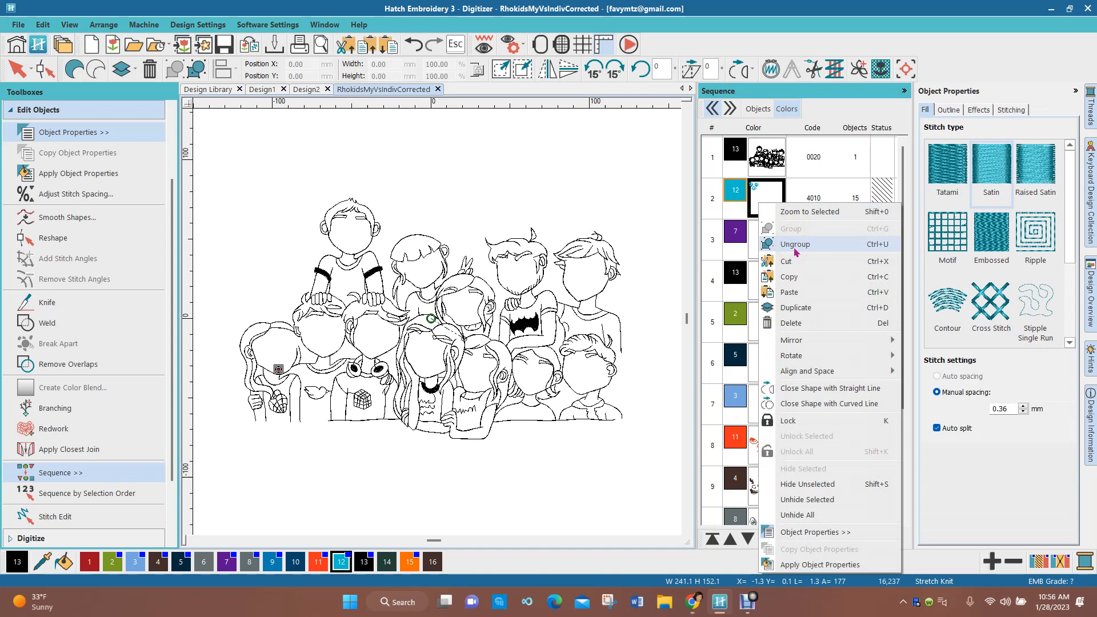
click(619, 200)
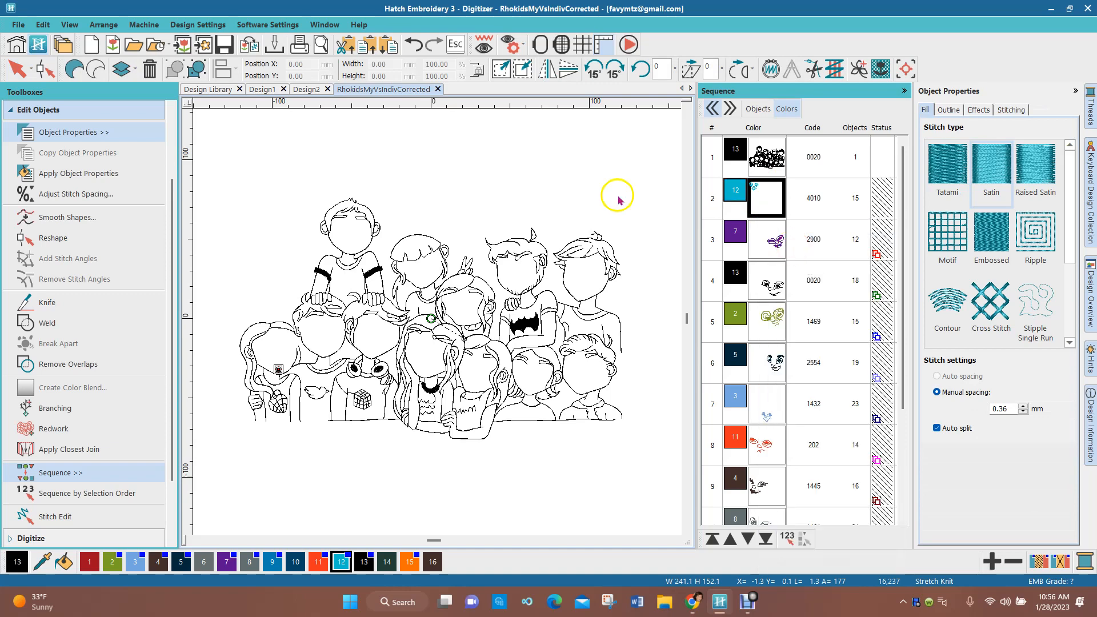
Unhide all hidden objects so the colored faces show with the black outline, and clear the selection
right_click(760, 209)
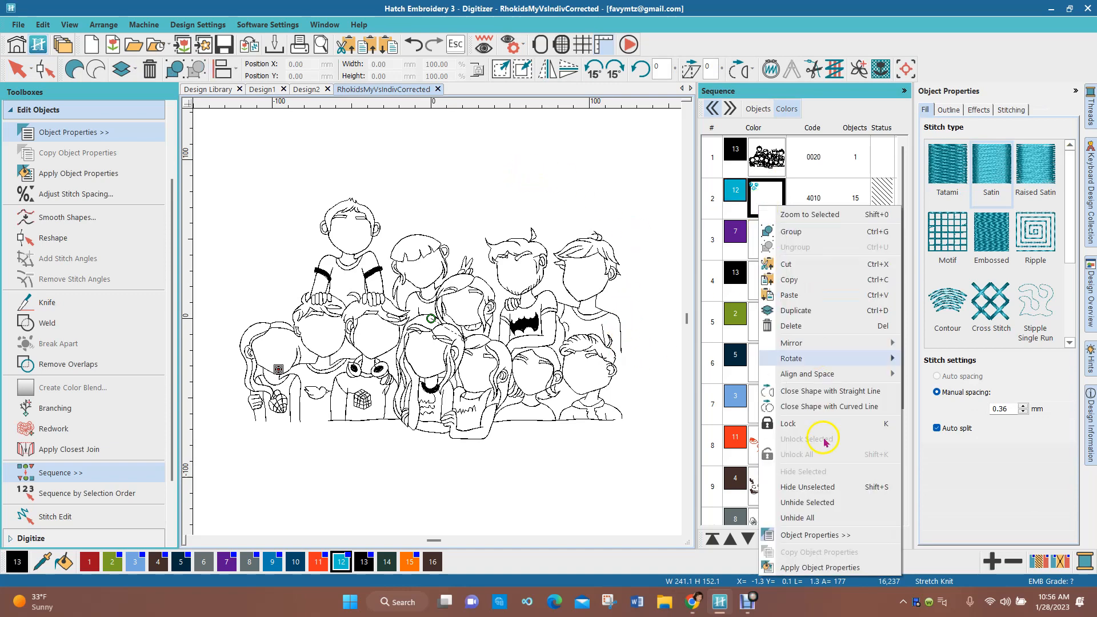
click(798, 517)
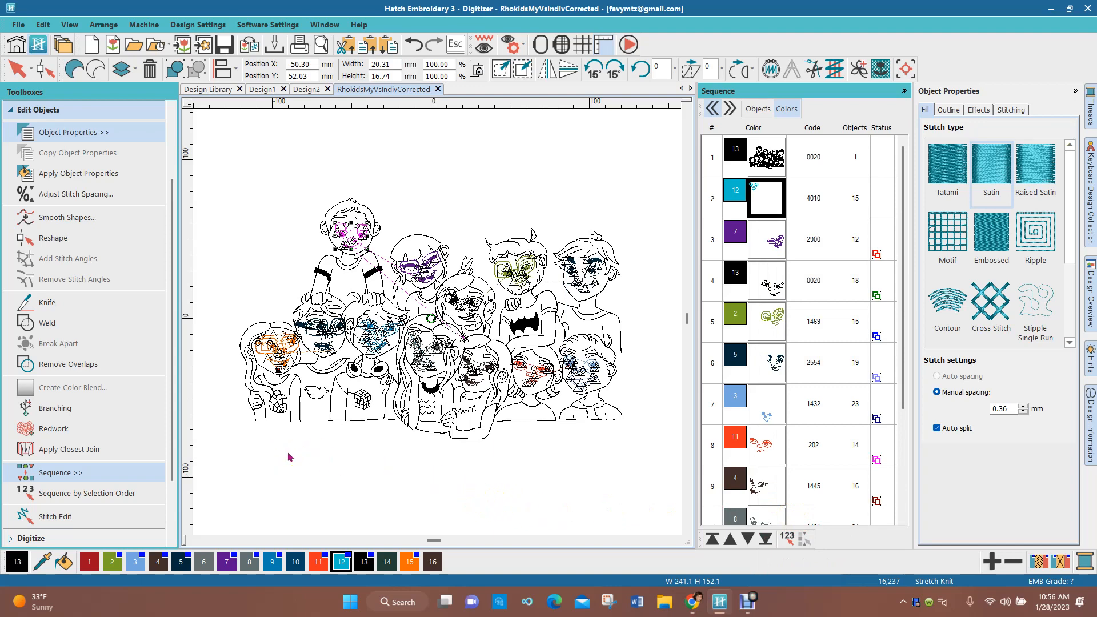
click(346, 450)
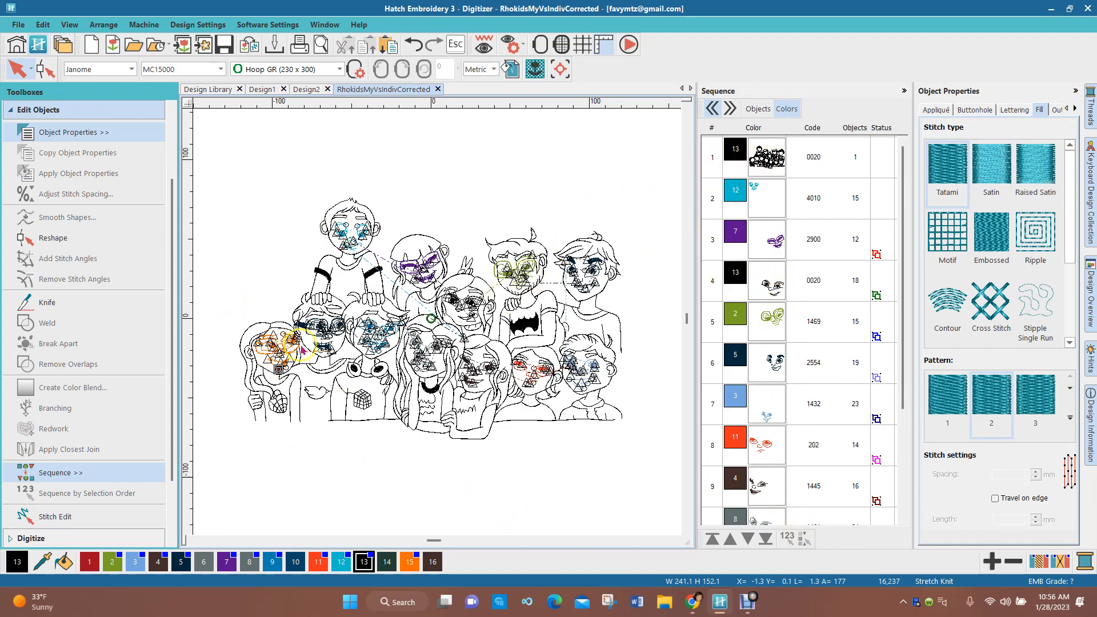
Examine the orange stitching of the leftmost girl's face and its entry at the end of the color sequence
scroll(303, 349, up, 5)
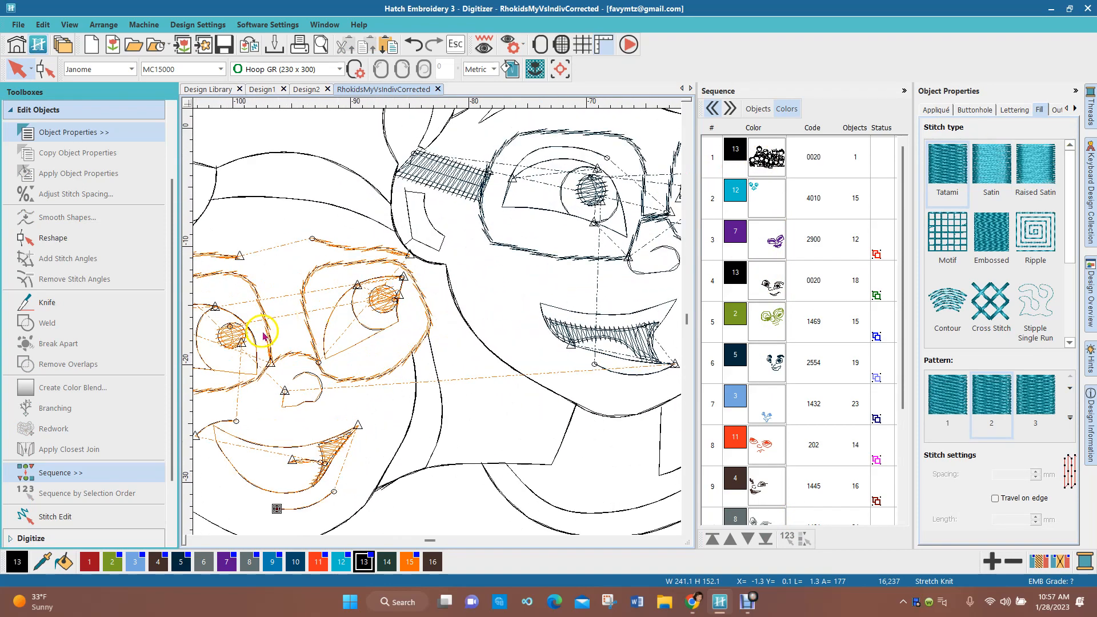
scroll(263, 334, down, 1)
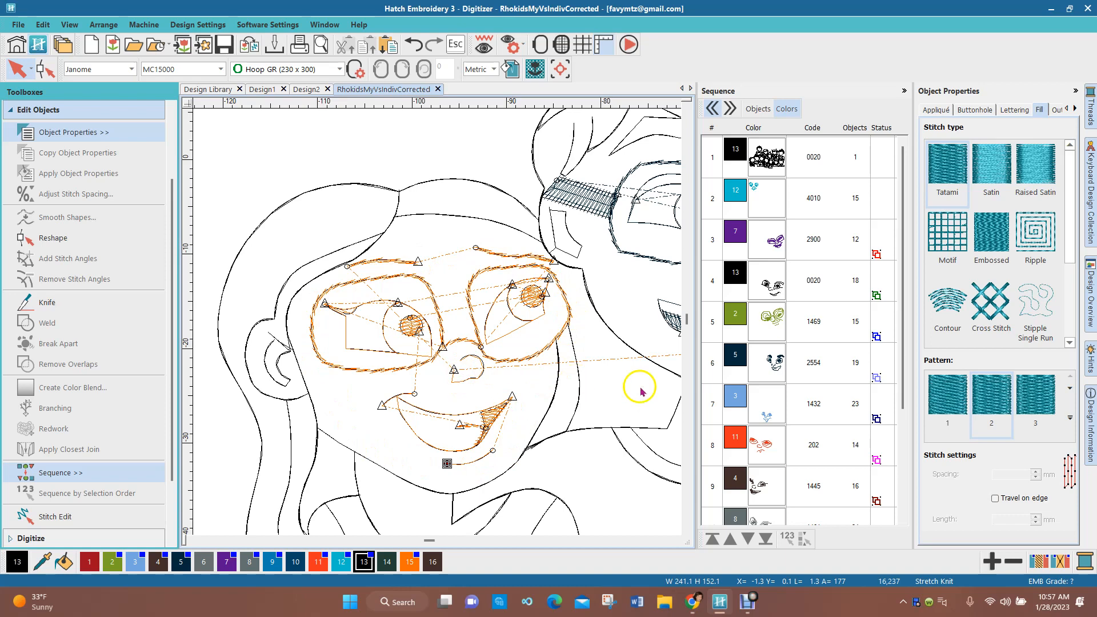
scroll(760, 339, down, 1)
scroll(760, 339, down, 2)
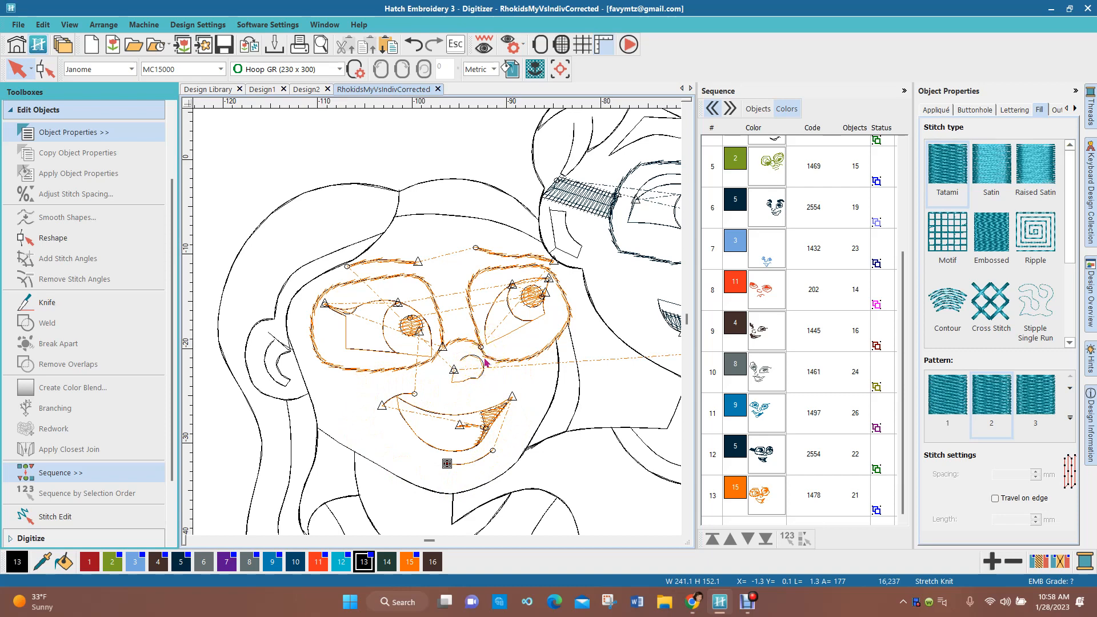
scroll(486, 361, up, 2)
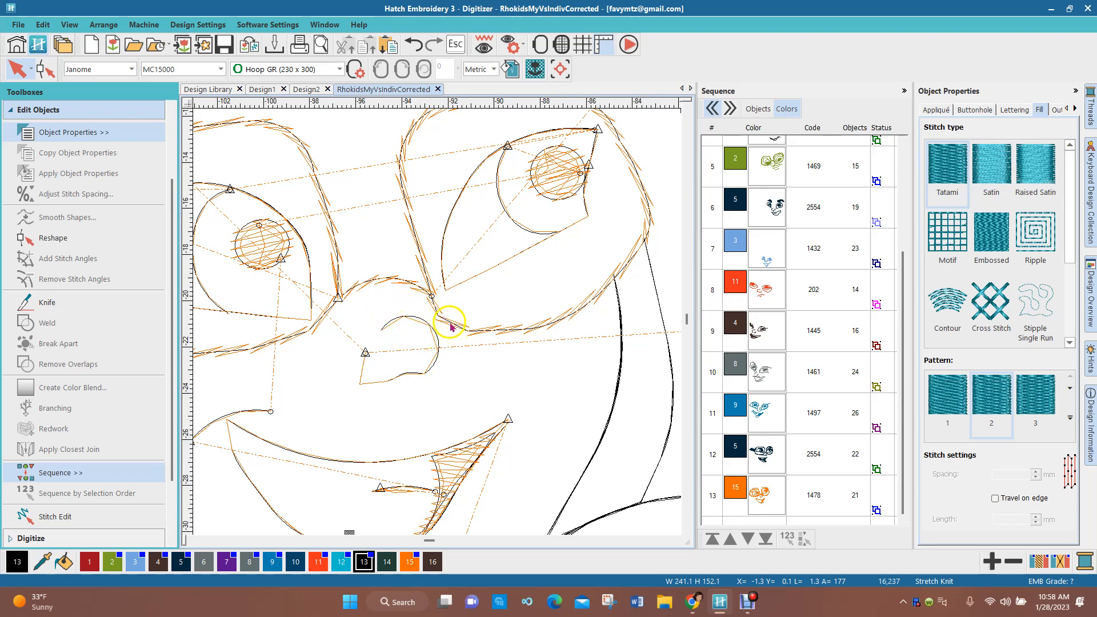
scroll(434, 321, down, 3)
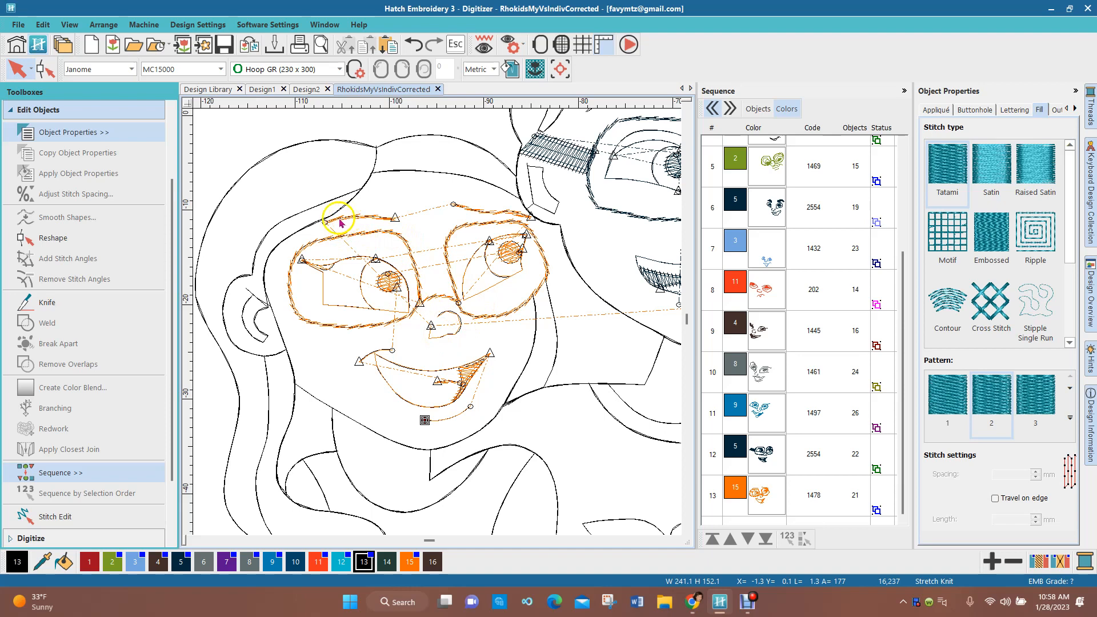
Inspect where the leftmost girl's orange eyebrow meets the black hair outline above her glasses
click(410, 217)
click(341, 216)
click(320, 358)
scroll(320, 224, up, 3)
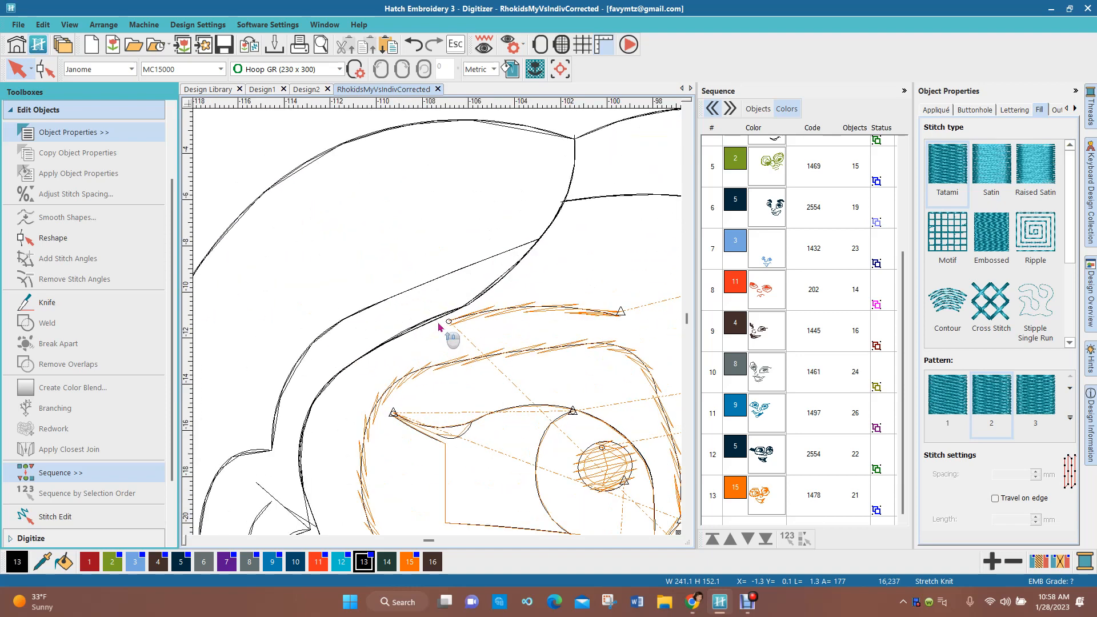
scroll(440, 325, up, 2)
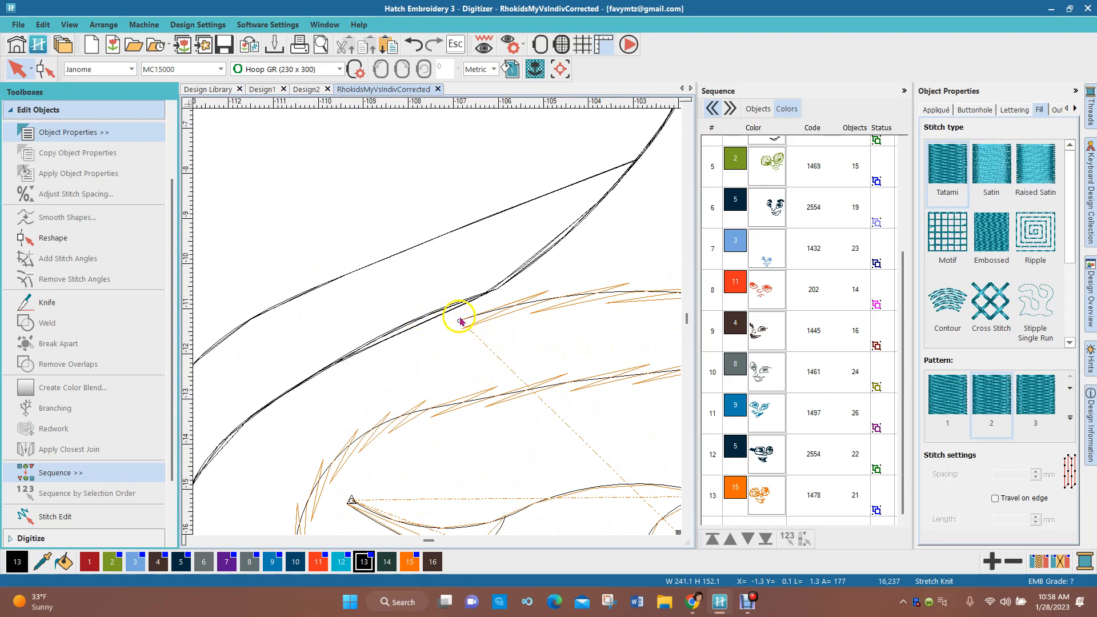
scroll(460, 321, down, 1)
scroll(440, 326, down, 3)
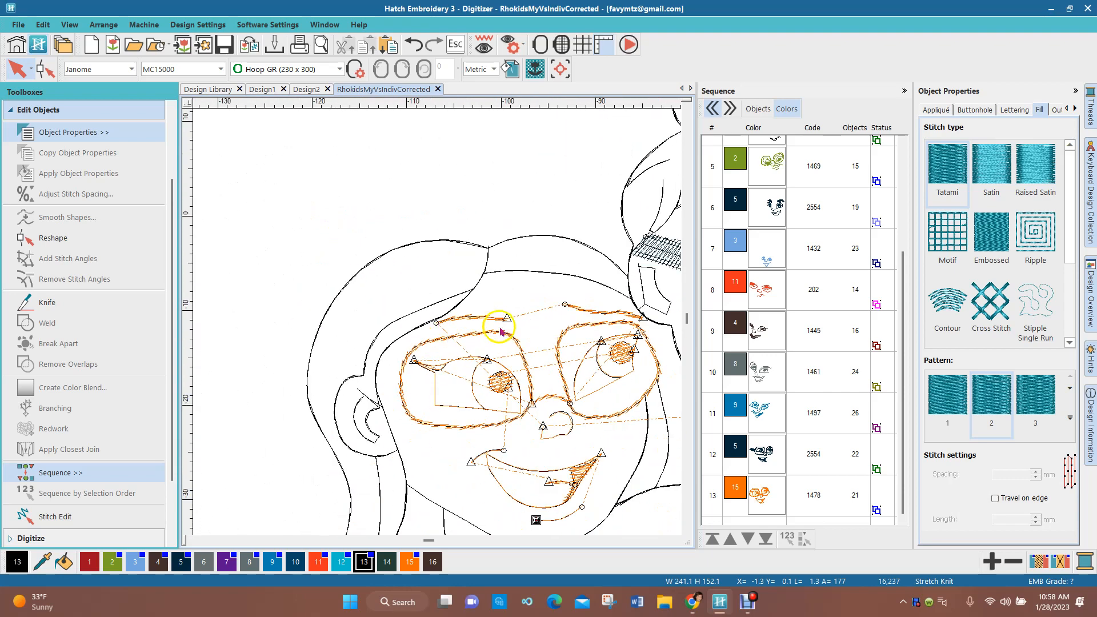
Examine the facial features and eyebrow areas of the boy with dark blue glasses and the neighboring child with the blue face
scroll(506, 335, down, 1)
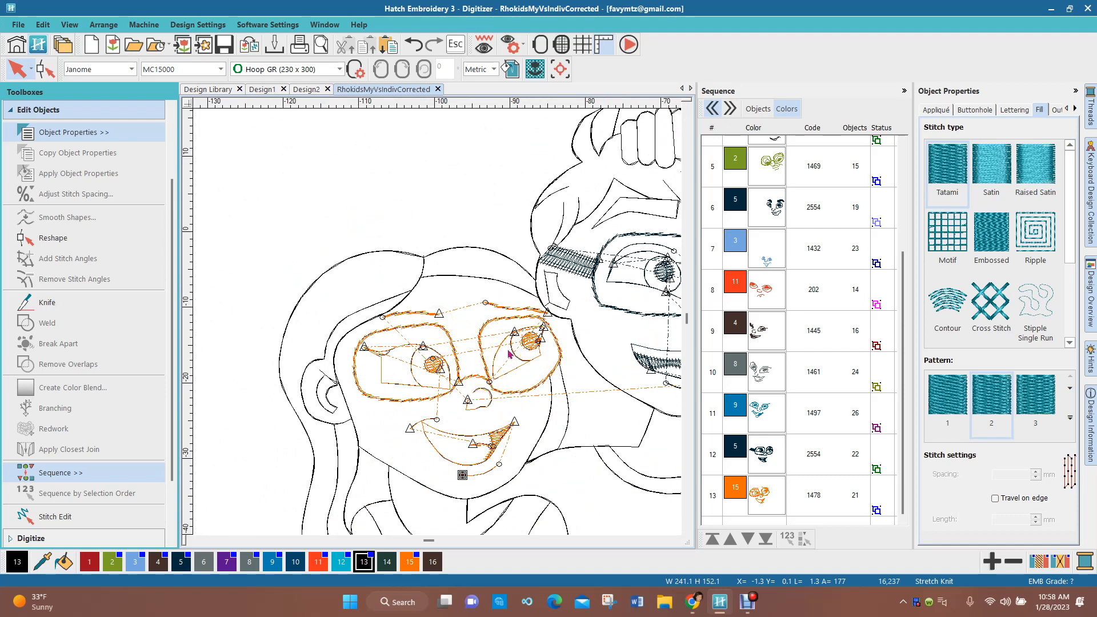
scroll(509, 354, down, 1)
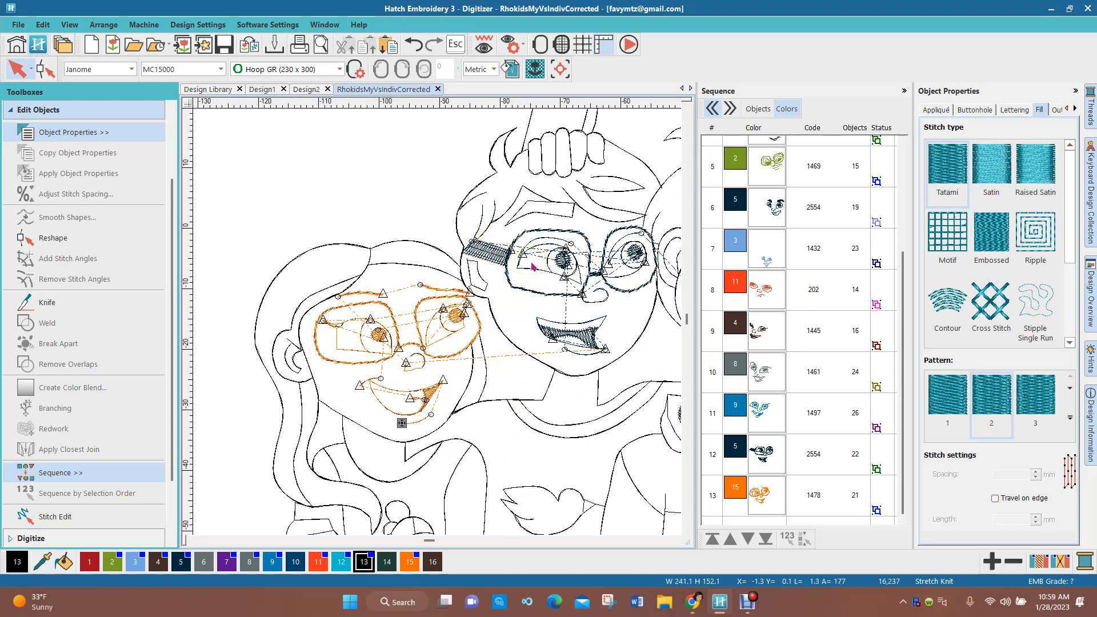
scroll(439, 327, up, 1)
click(540, 359)
click(346, 292)
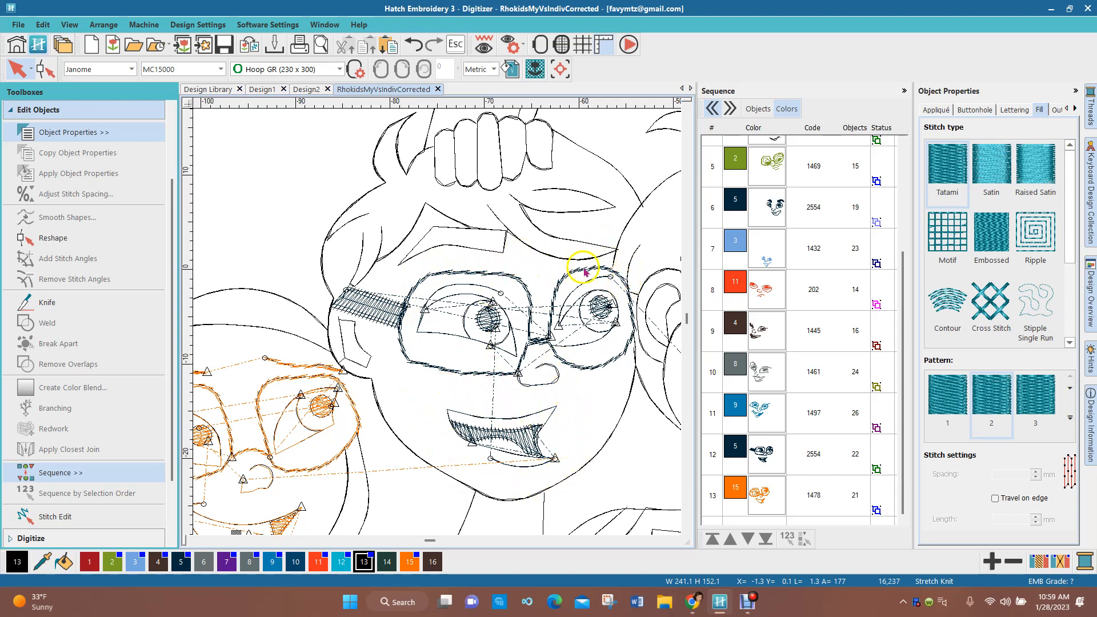
scroll(576, 178, down, 2)
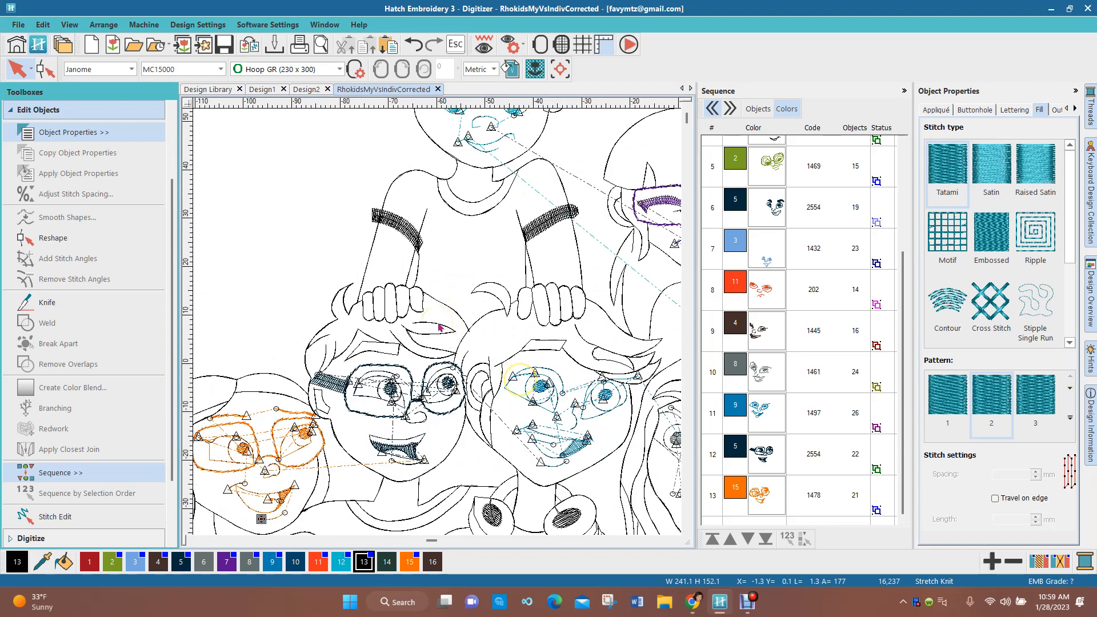
scroll(453, 347, up, 2)
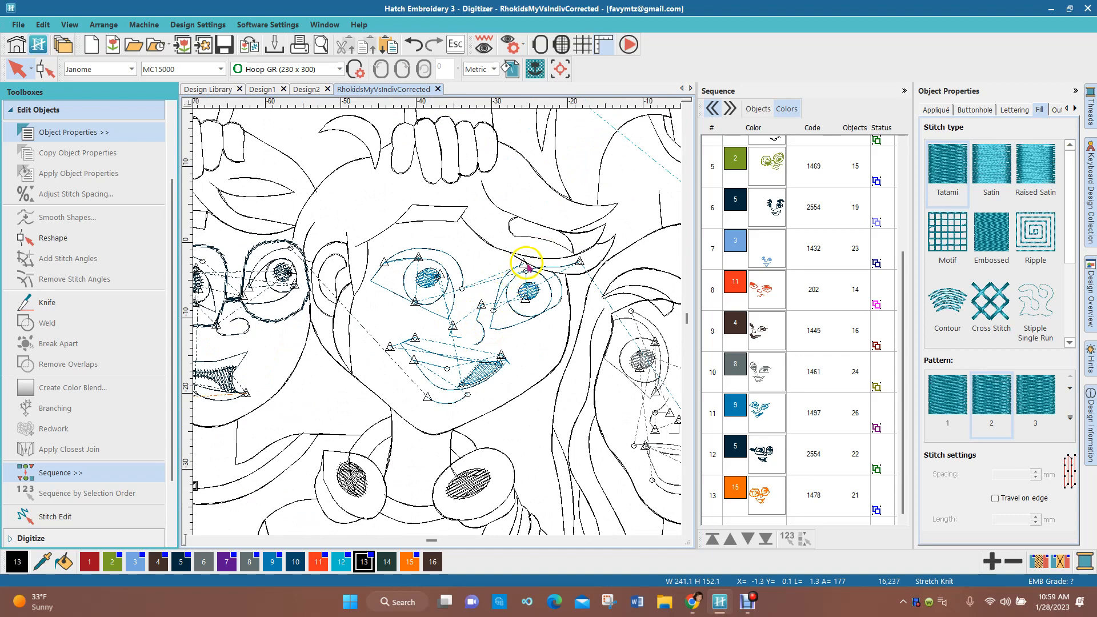
scroll(523, 257, up, 2)
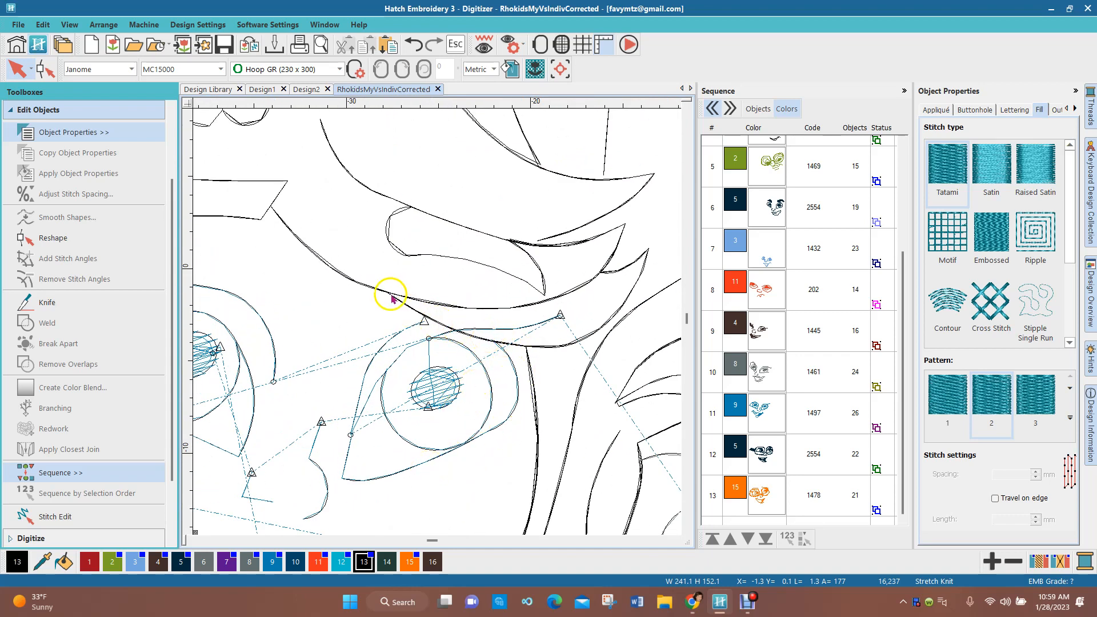
Examine the eyes, nose and mouth stitching and the connecting travel lines on the child with the blue face
scroll(441, 321, down, 2)
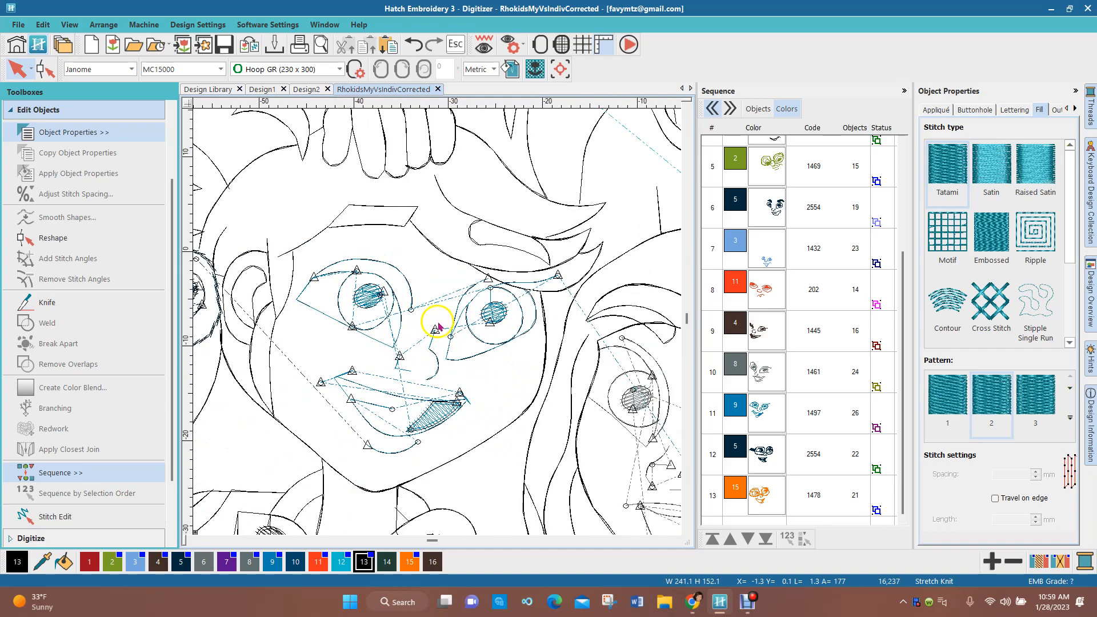
scroll(401, 386, up, 2)
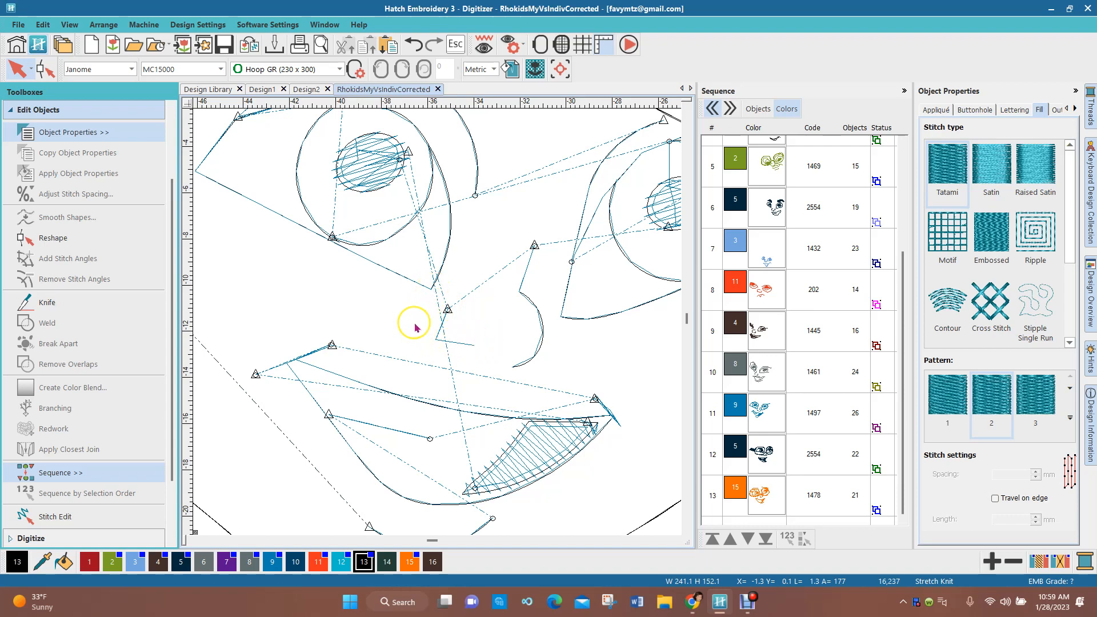
scroll(446, 335, down, 1)
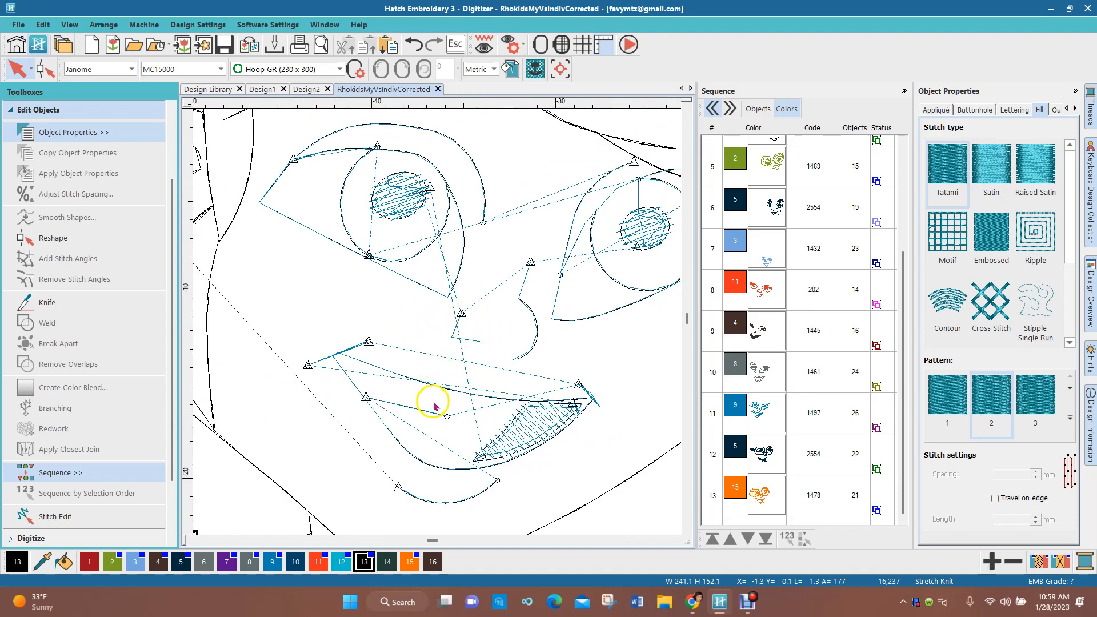
scroll(436, 325, down, 1)
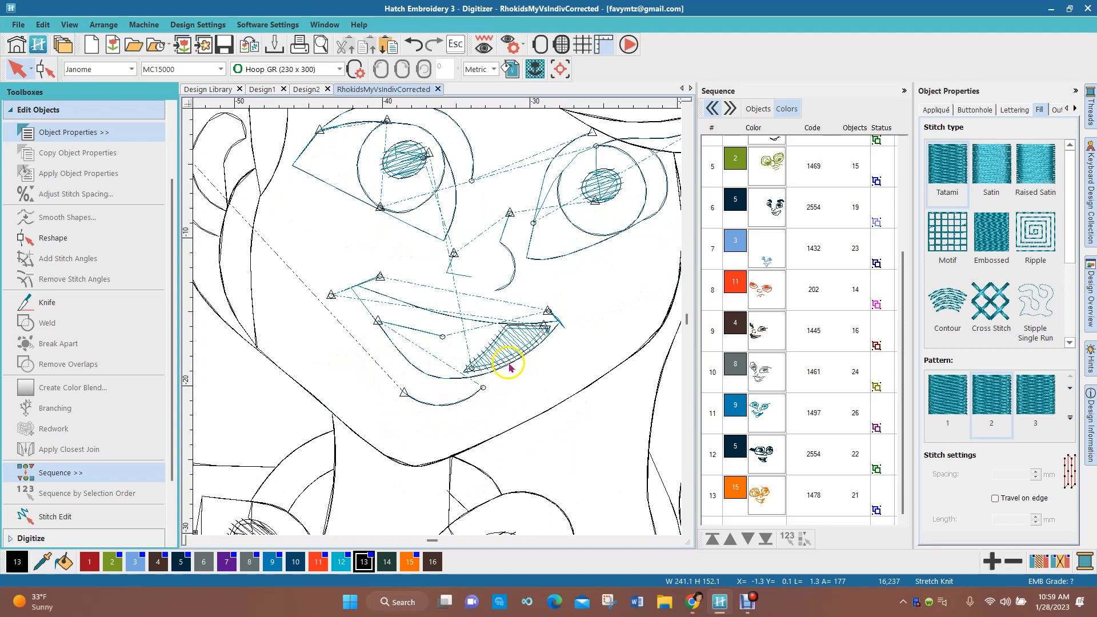
scroll(450, 320, down, 2)
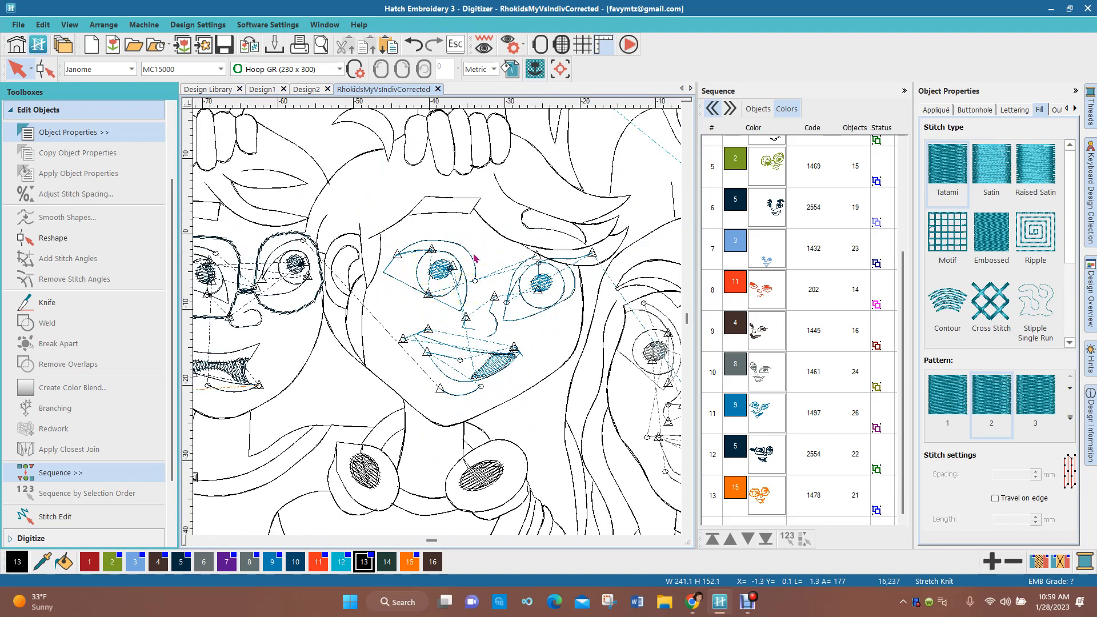
scroll(439, 326, up, 2)
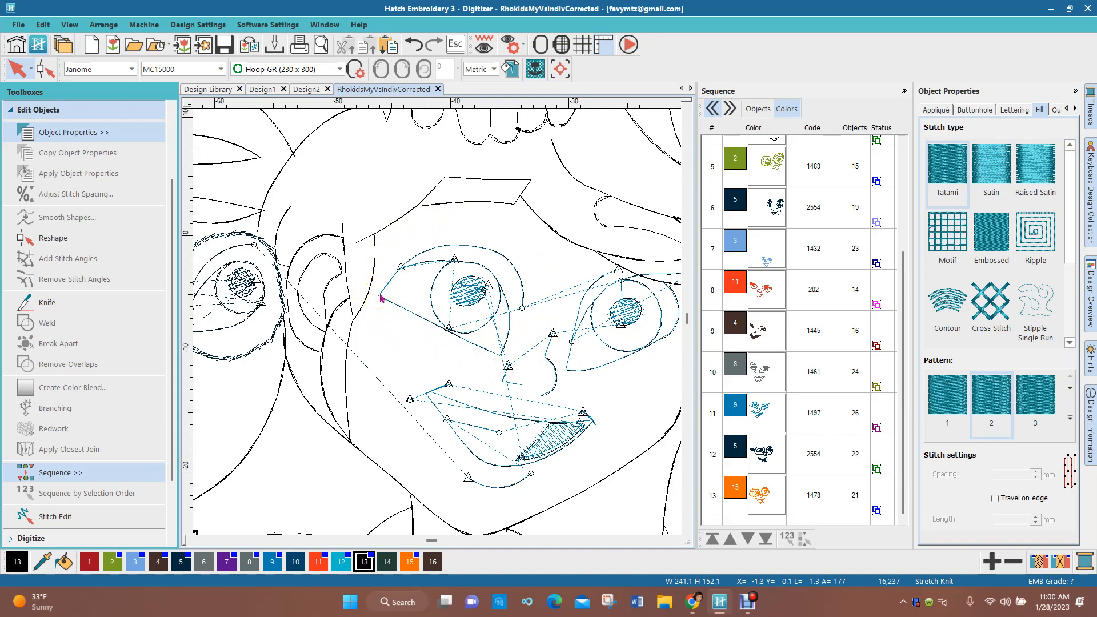
scroll(457, 328, down, 5)
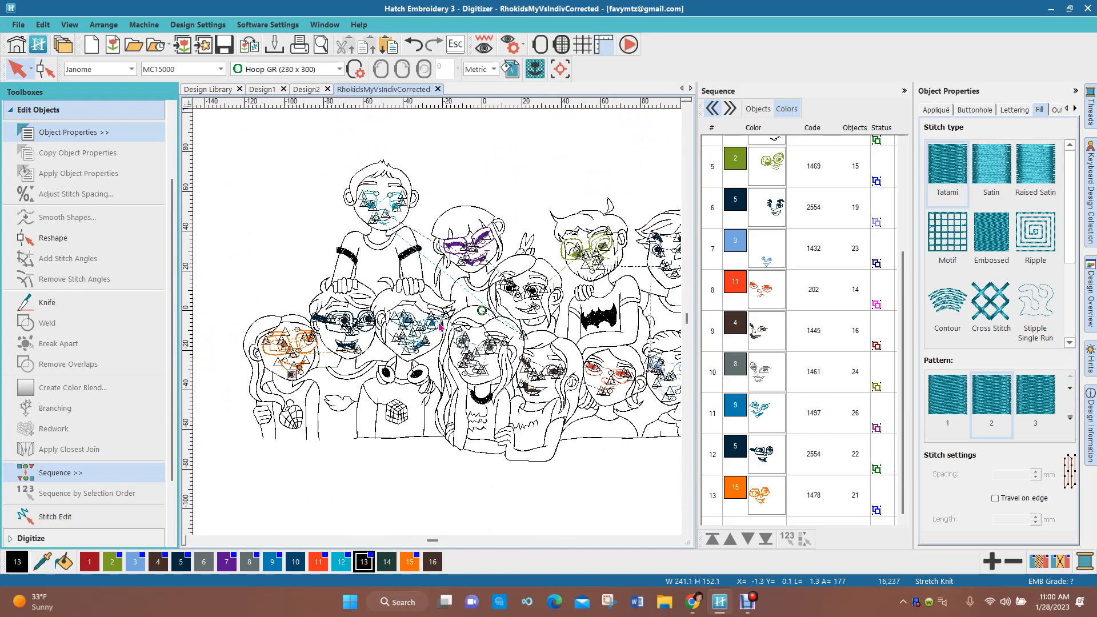
Examine the turquoise eyes, nose and mouth of the boy at the upper left of the group
scroll(440, 327, down, 1)
scroll(501, 358, up, 1)
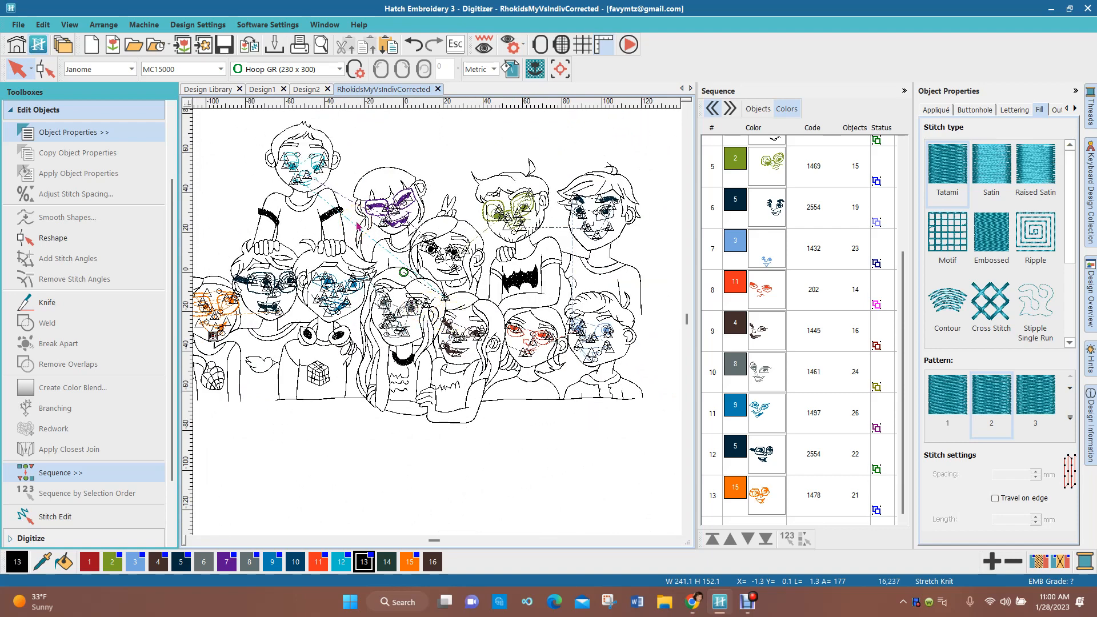
scroll(293, 167, up, 2)
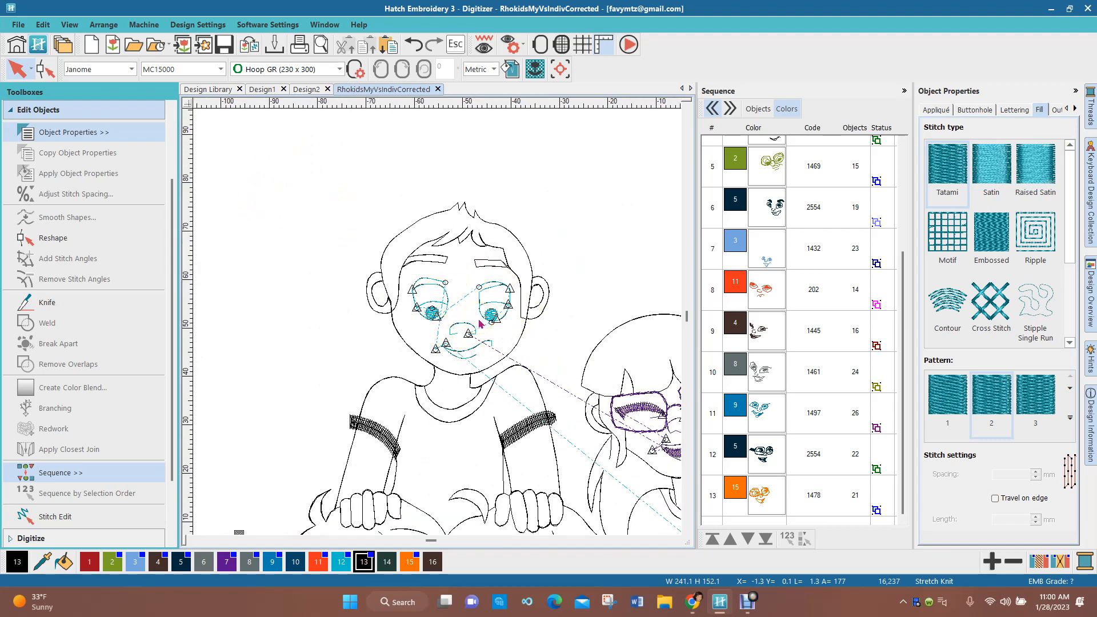
scroll(480, 323, up, 2)
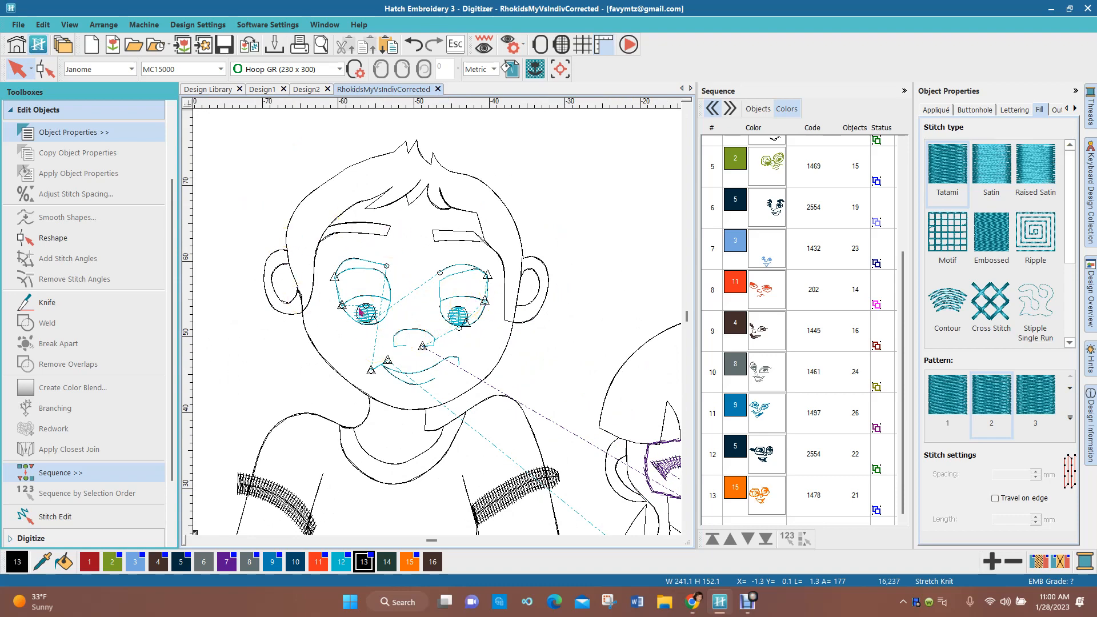
scroll(438, 320, up, 1)
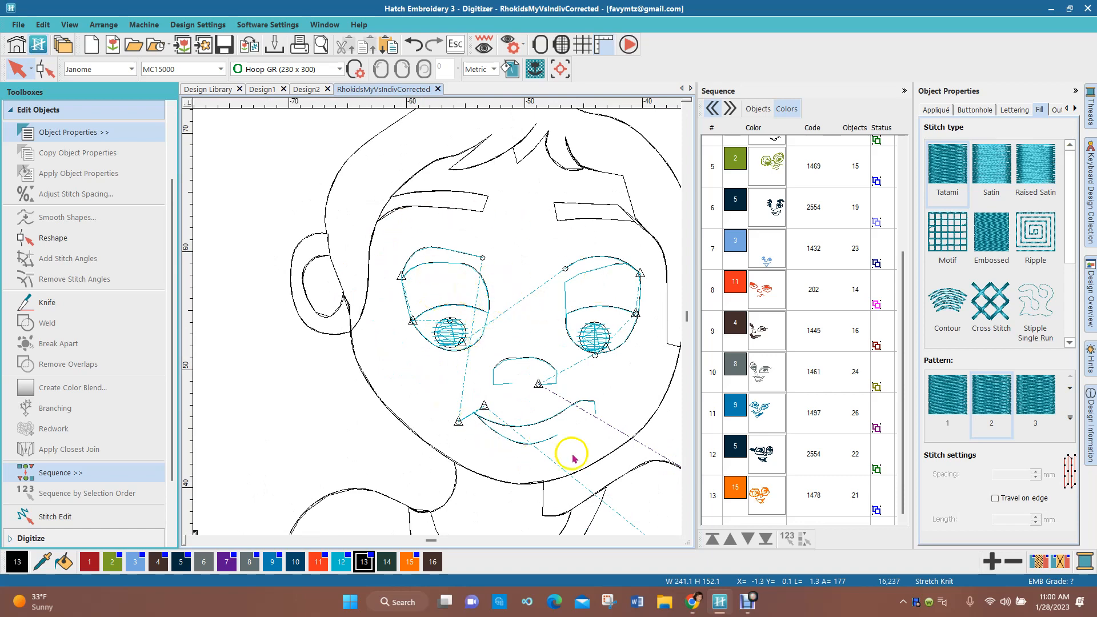
Switch to Design2 and inspect the eye on the right side of the isolated turquoise face
click(307, 92)
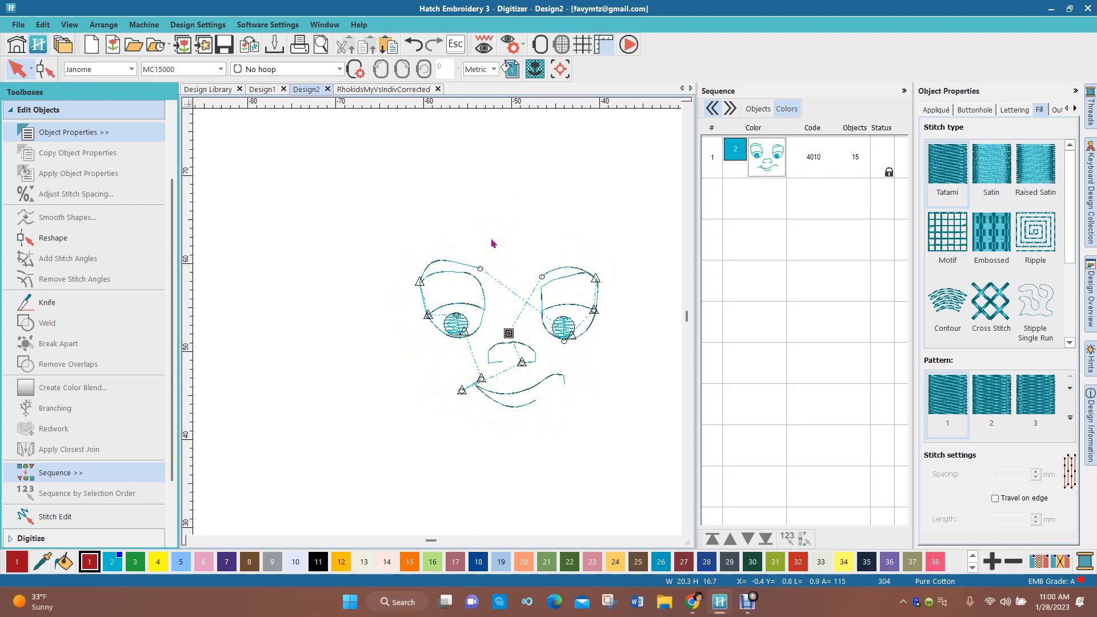
scroll(490, 314, up, 3)
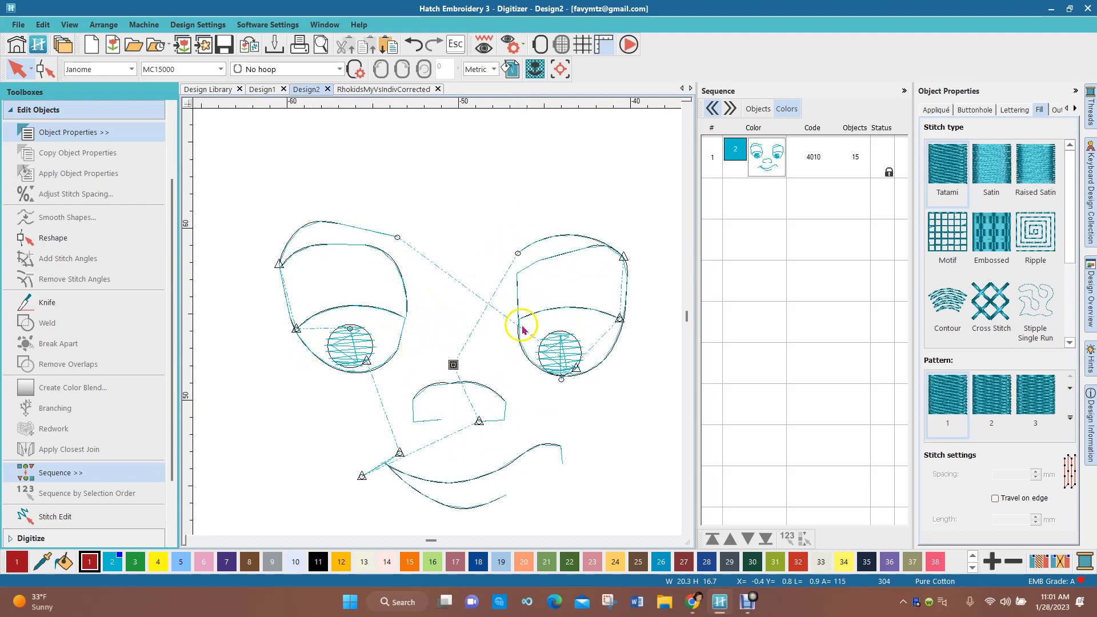
scroll(570, 314, up, 2)
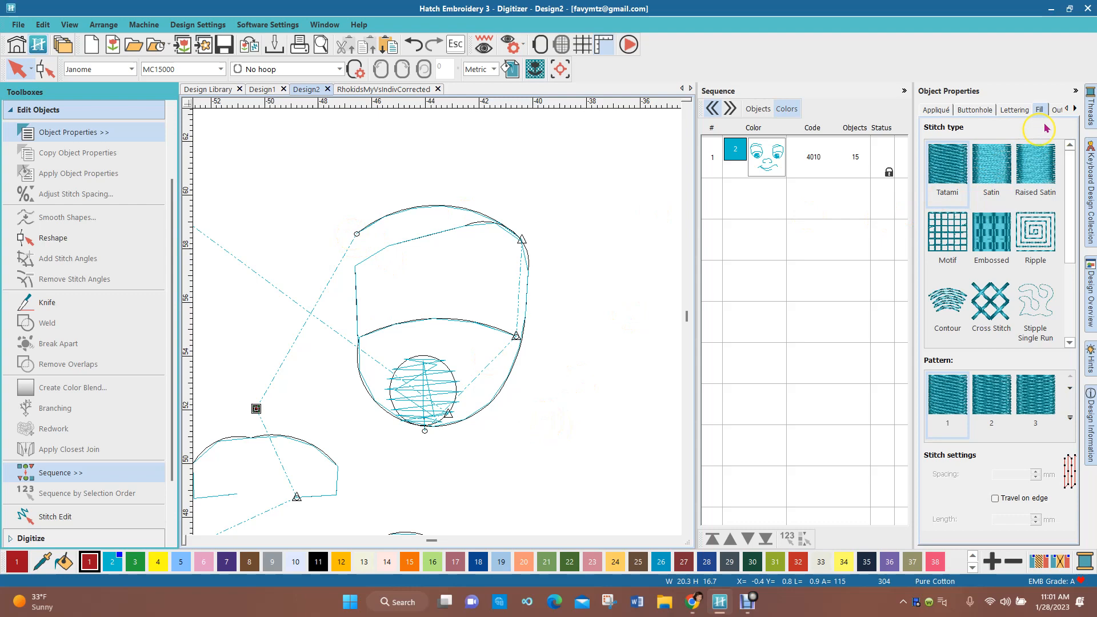
Review the Single Run outline settings for Digitize Open Shape, including length, variable run length and minimum length
click(1055, 110)
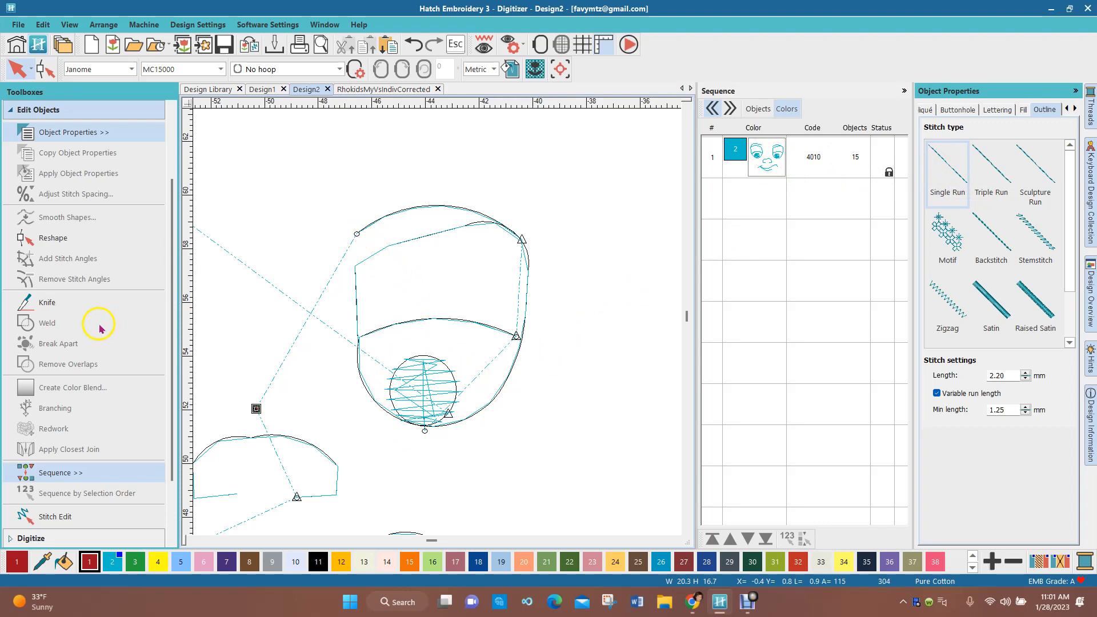
scroll(62, 539, down, 1)
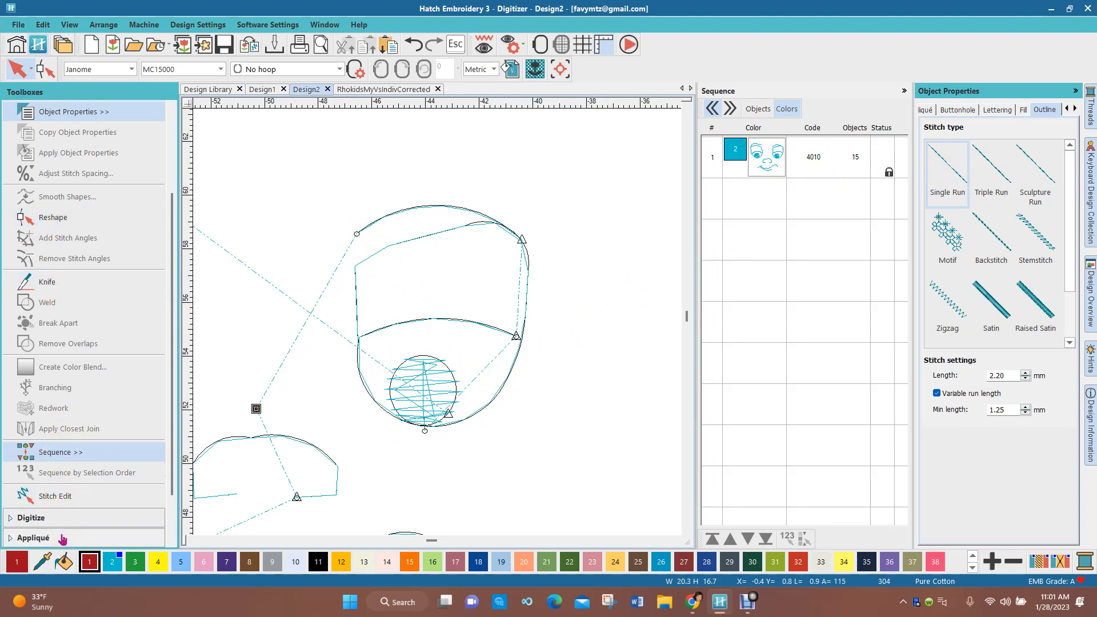
click(50, 524)
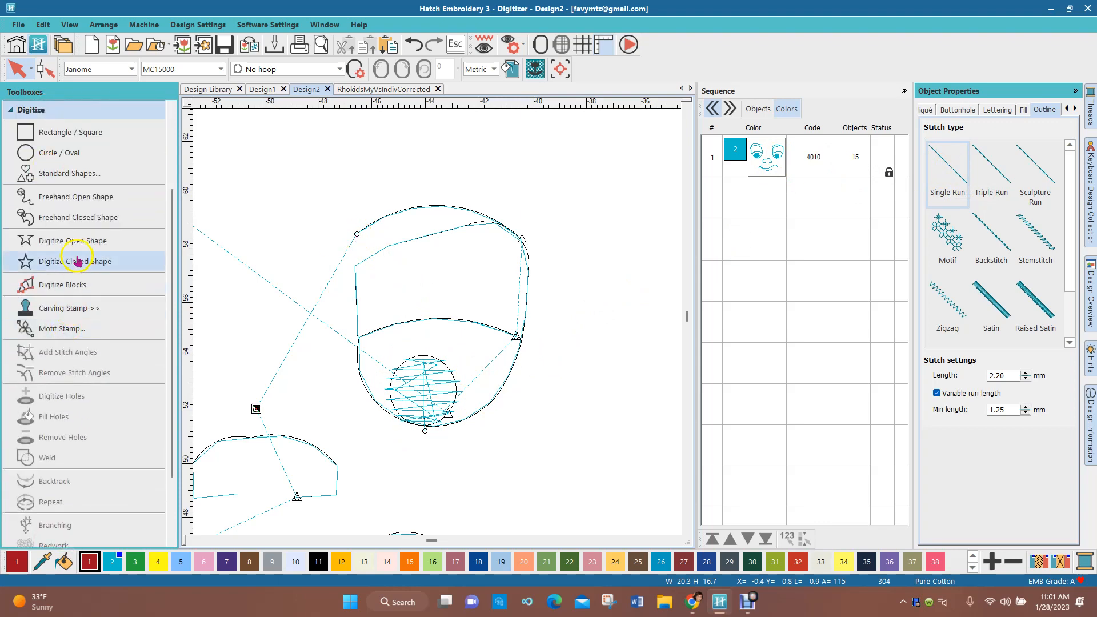
click(76, 241)
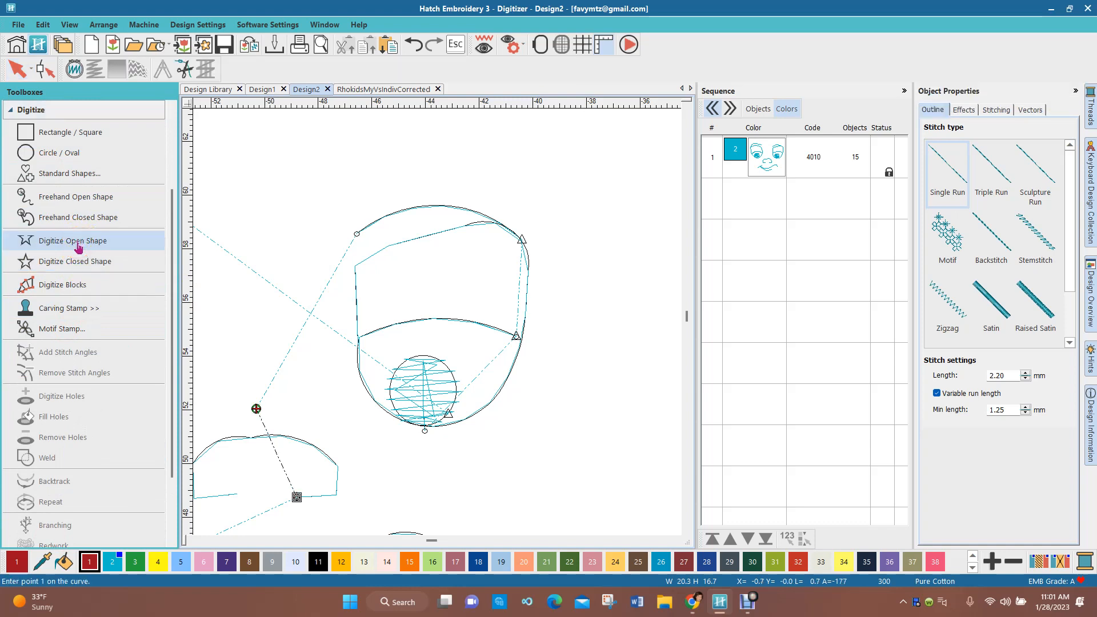
click(990, 409)
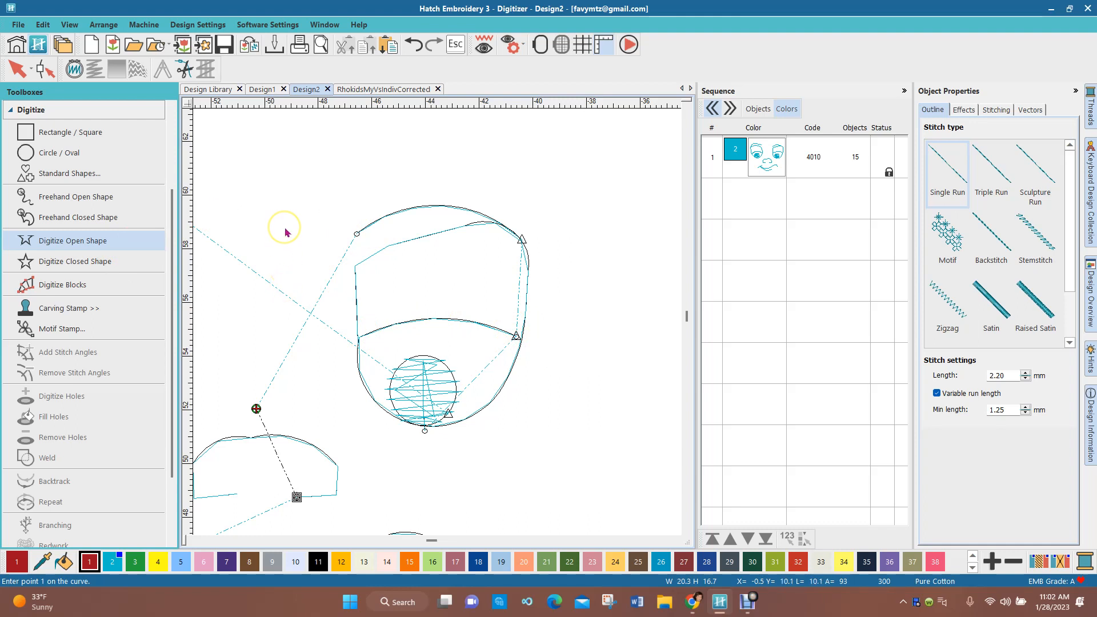
Digitize a red Single Run open shape along the right-hand eye, from its upper inner corner around the outer side to the pupil's base
click(73, 240)
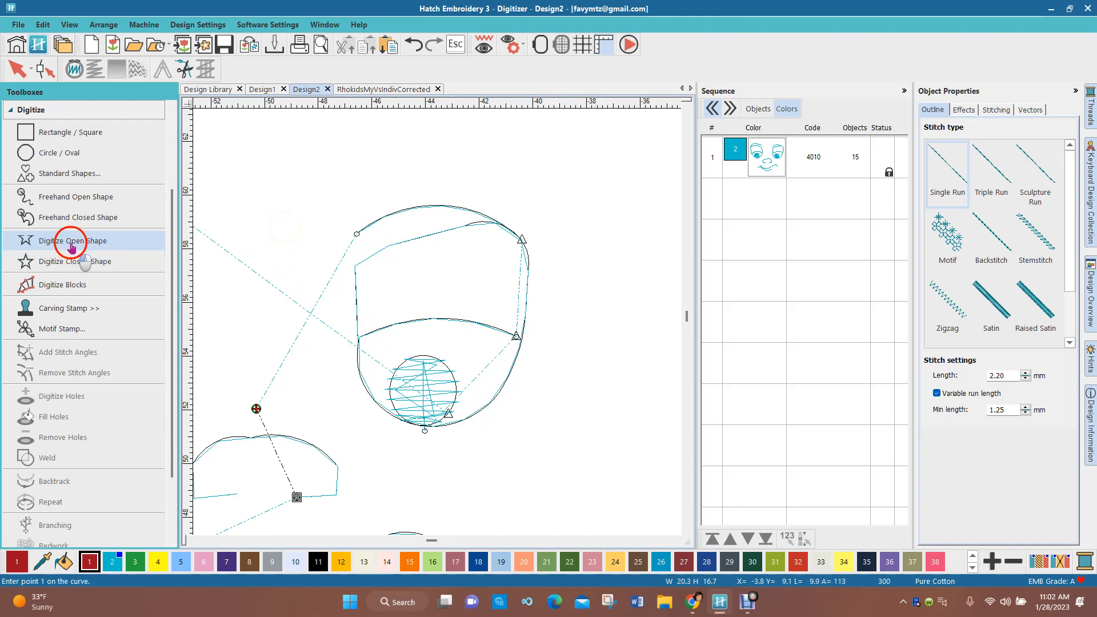
click(356, 235)
click(419, 206)
click(481, 216)
click(526, 254)
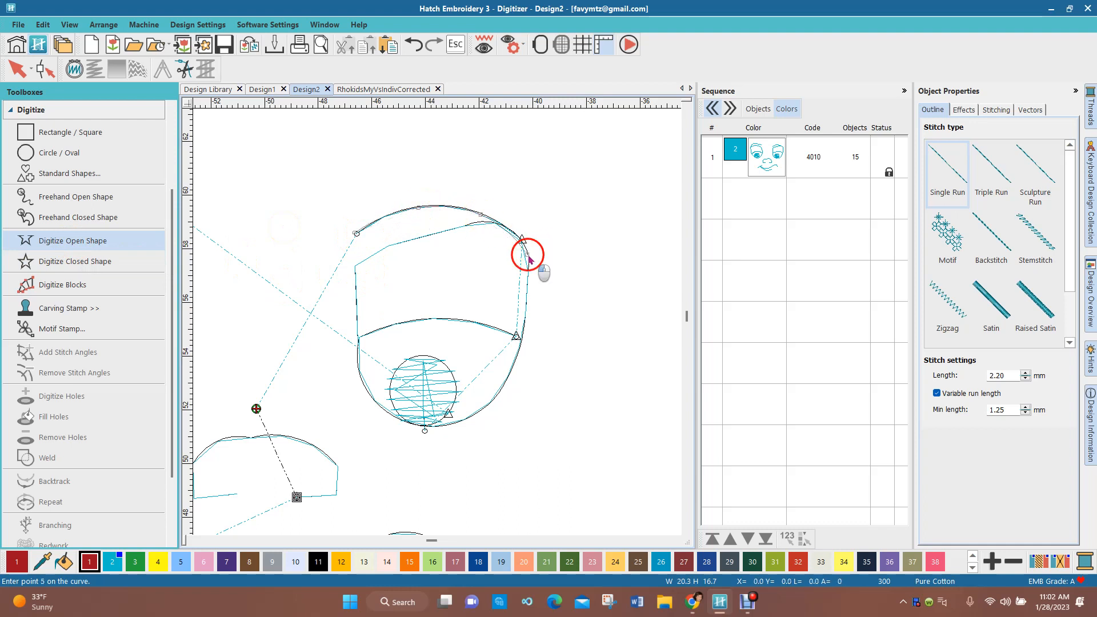
click(523, 335)
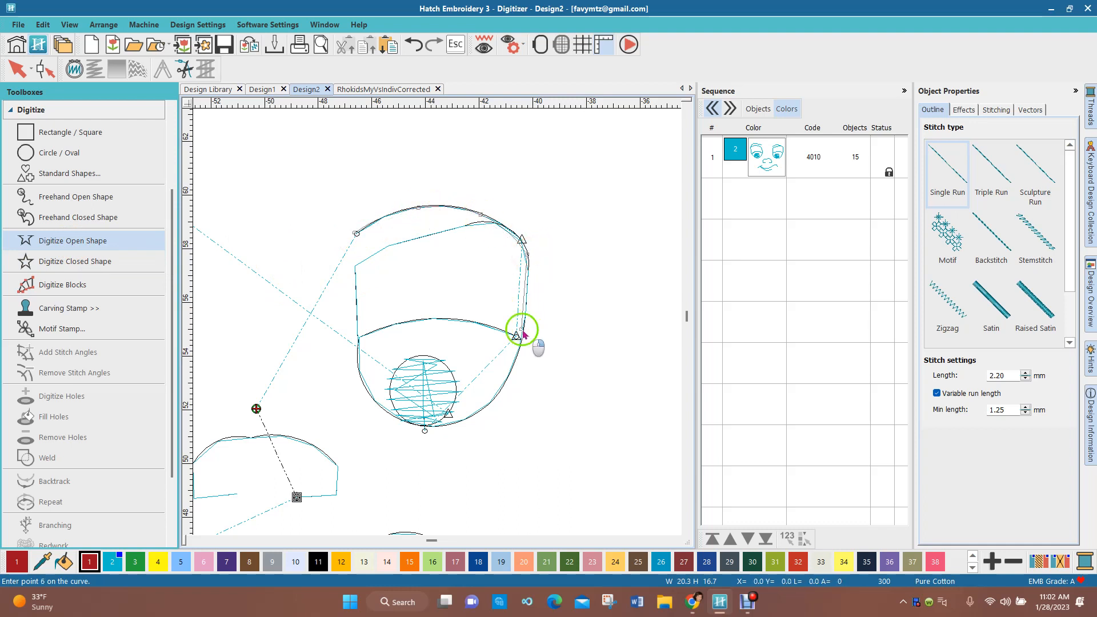
click(482, 411)
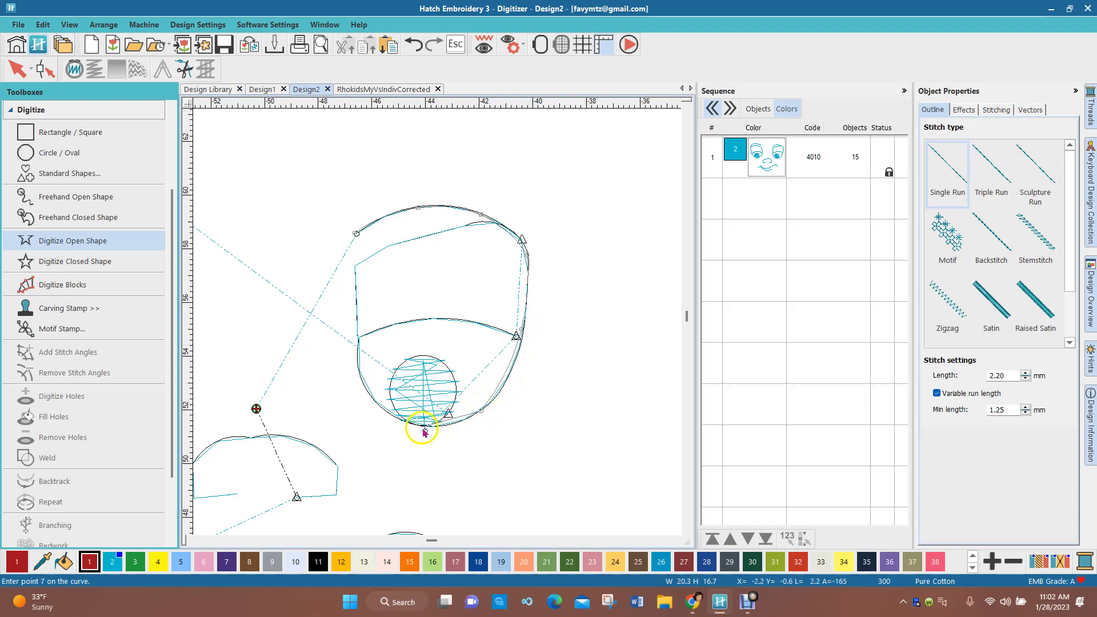
click(426, 431)
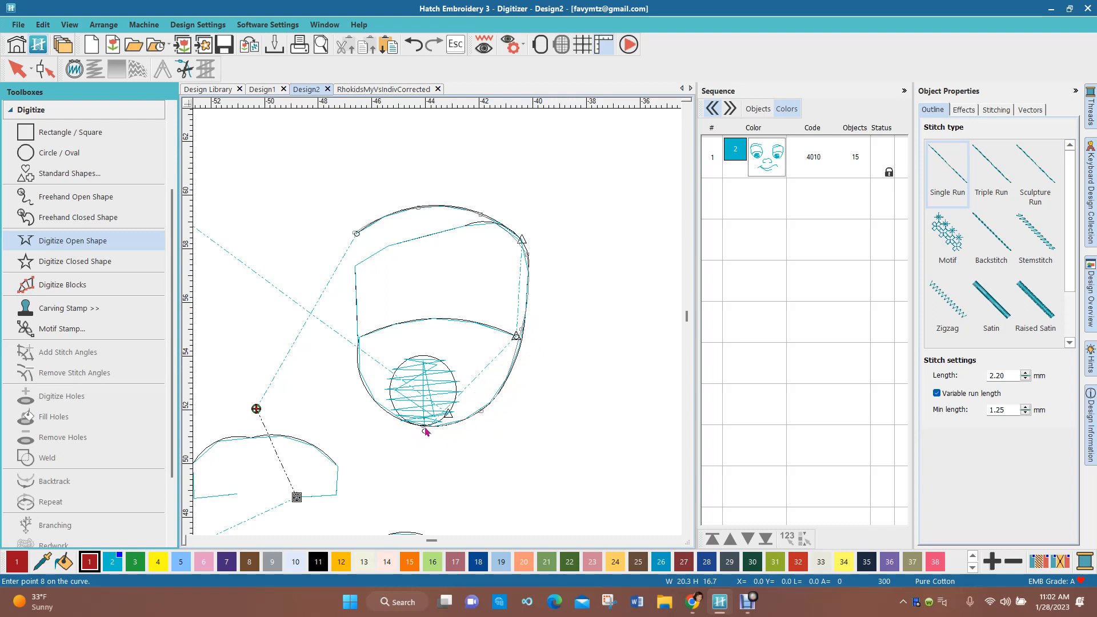
key(Return)
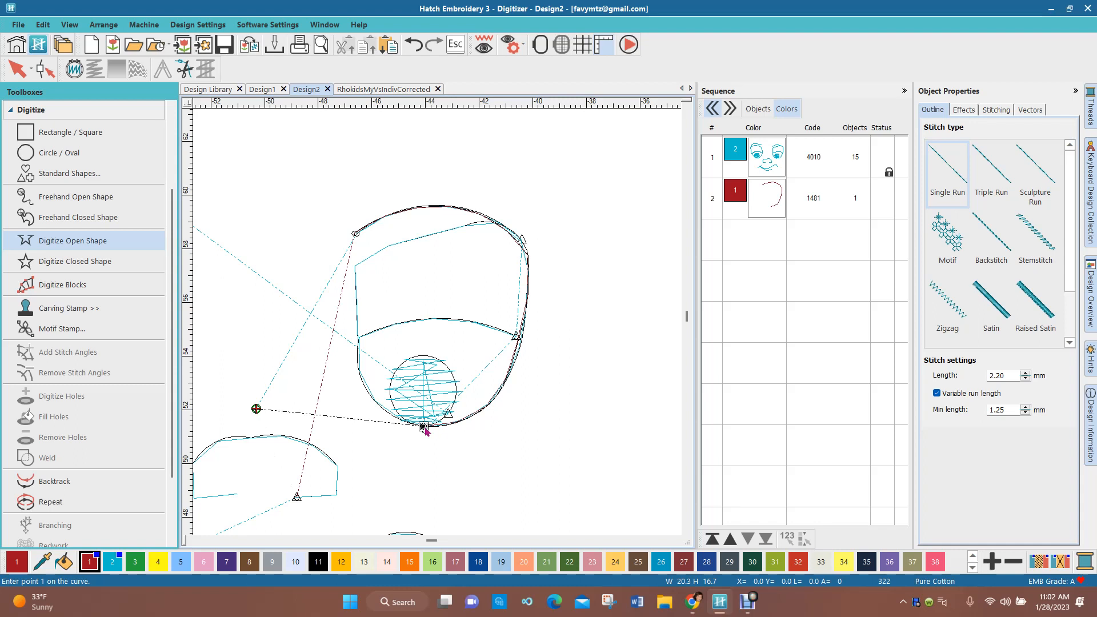
Digitize a red Satin-filled closed circle over the right-hand pupil, starting at the end of the eye outline and using curve points
click(71, 265)
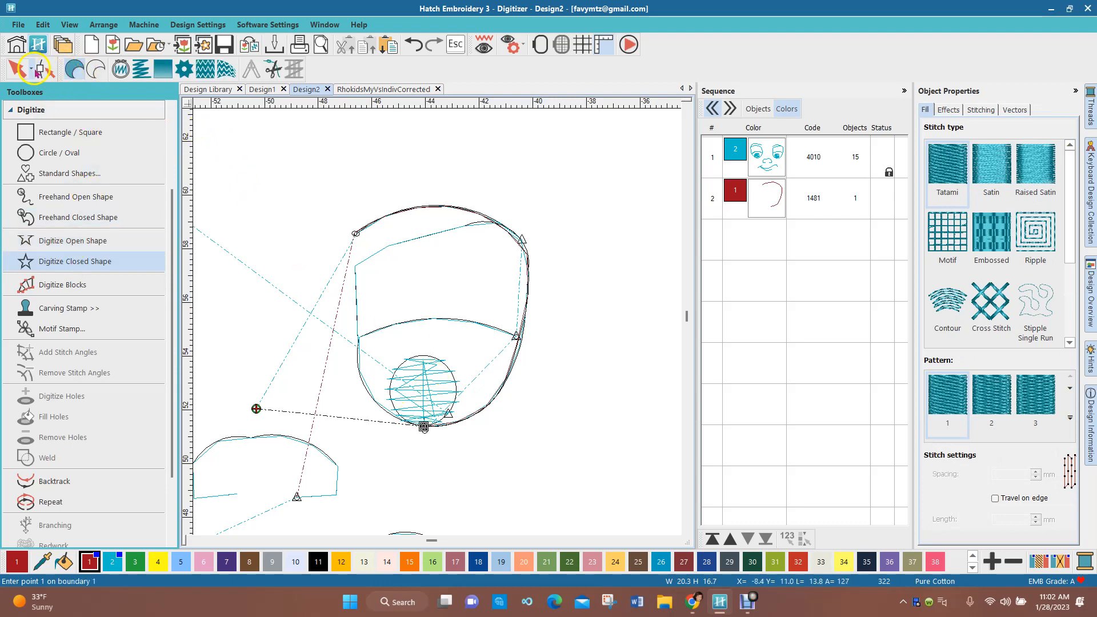
click(990, 171)
click(415, 428)
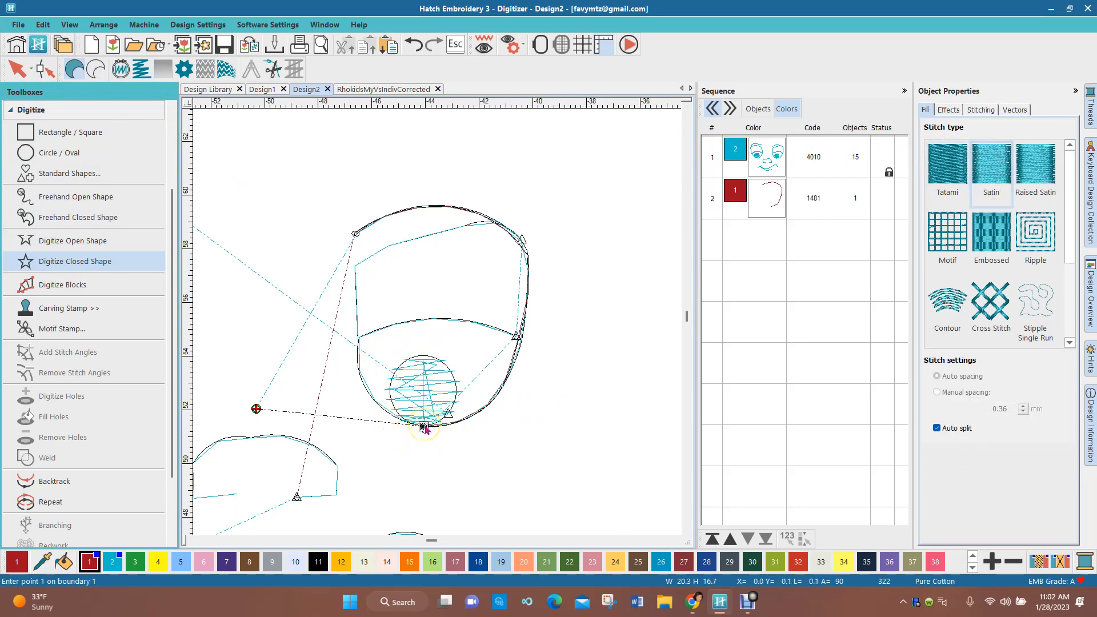
scroll(423, 427, up, 2)
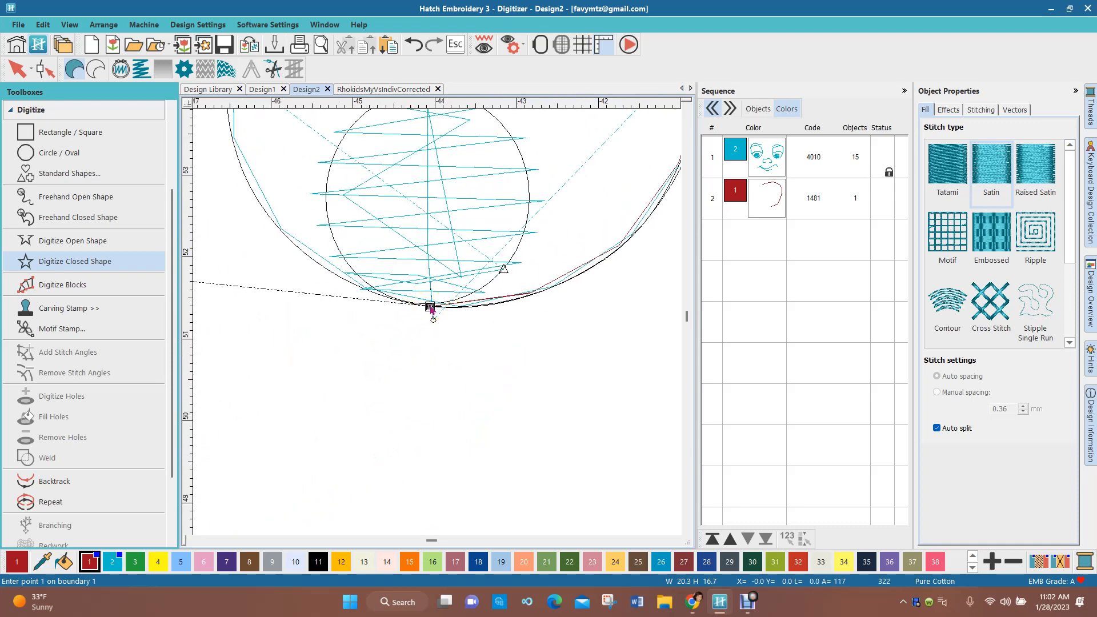
click(431, 309)
right_click(328, 188)
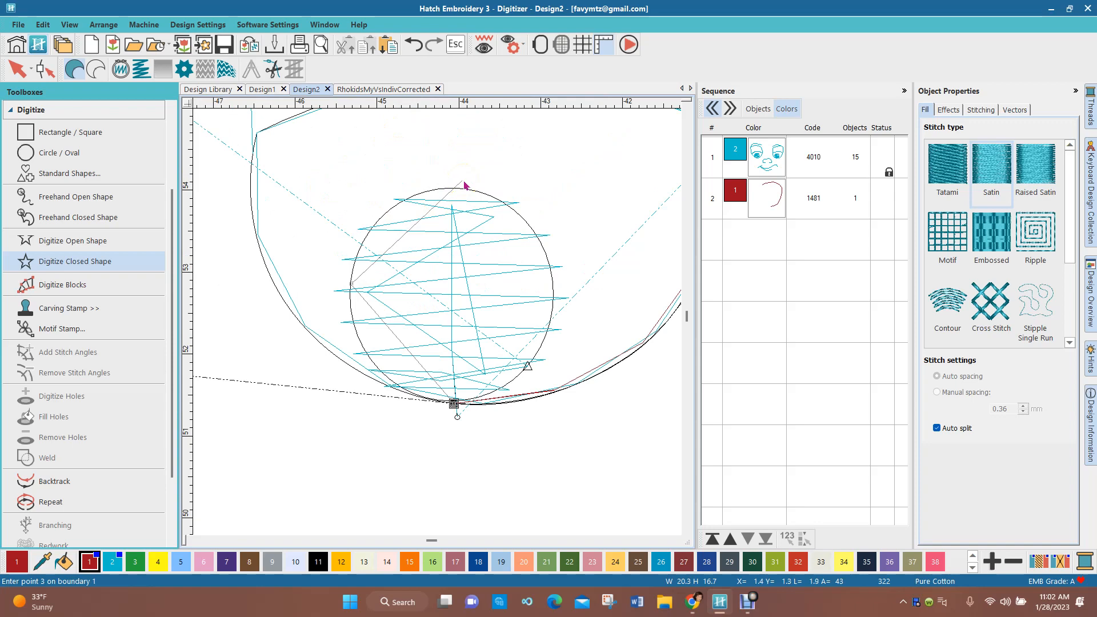
right_click(458, 189)
right_click(554, 300)
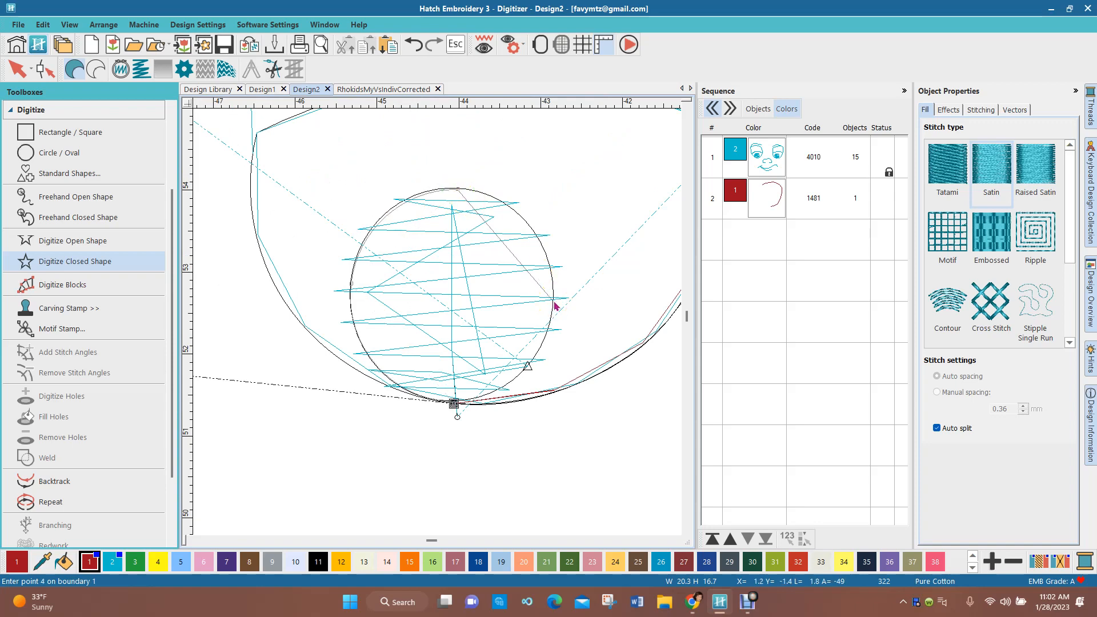
right_click(551, 301)
key(Return)
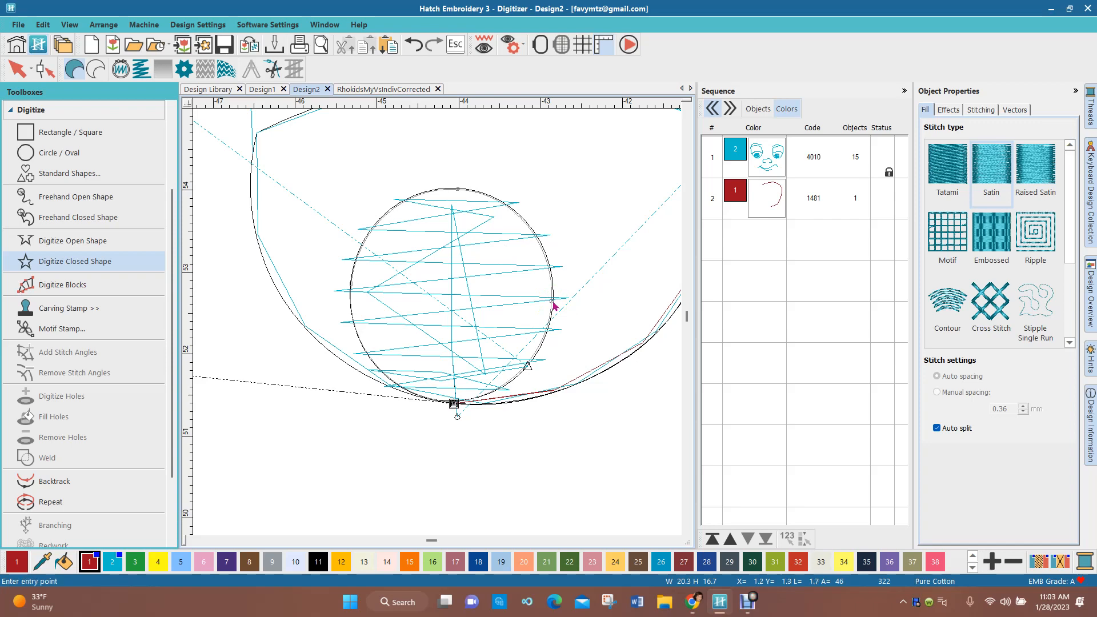
key(Return)
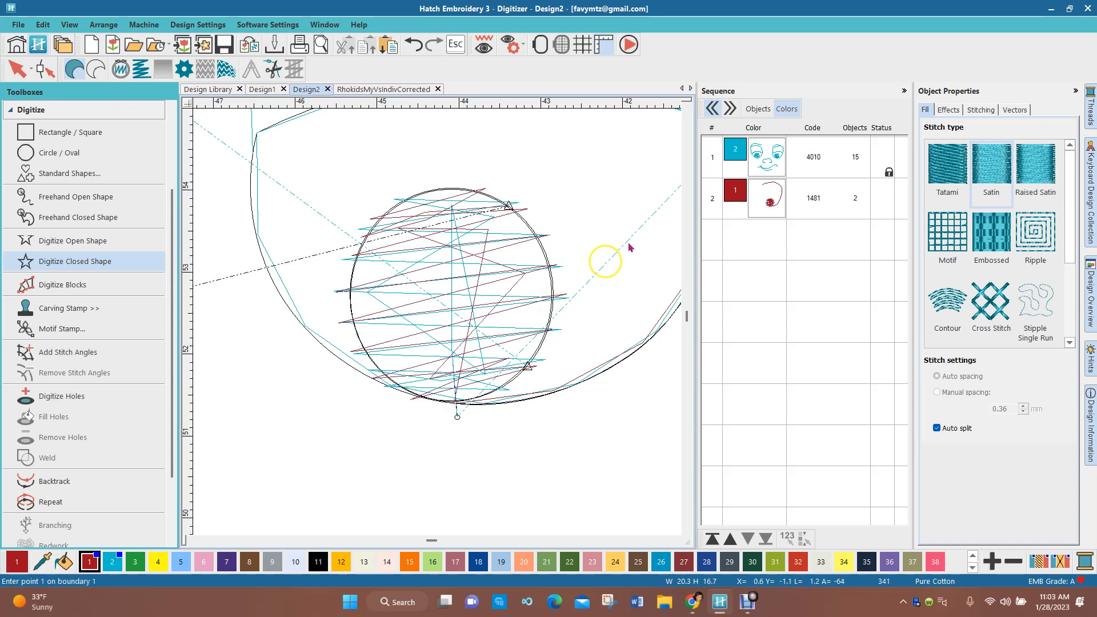
Show the sequence as individual objects and select the newly digitized red satin circle at the end of the list
click(758, 108)
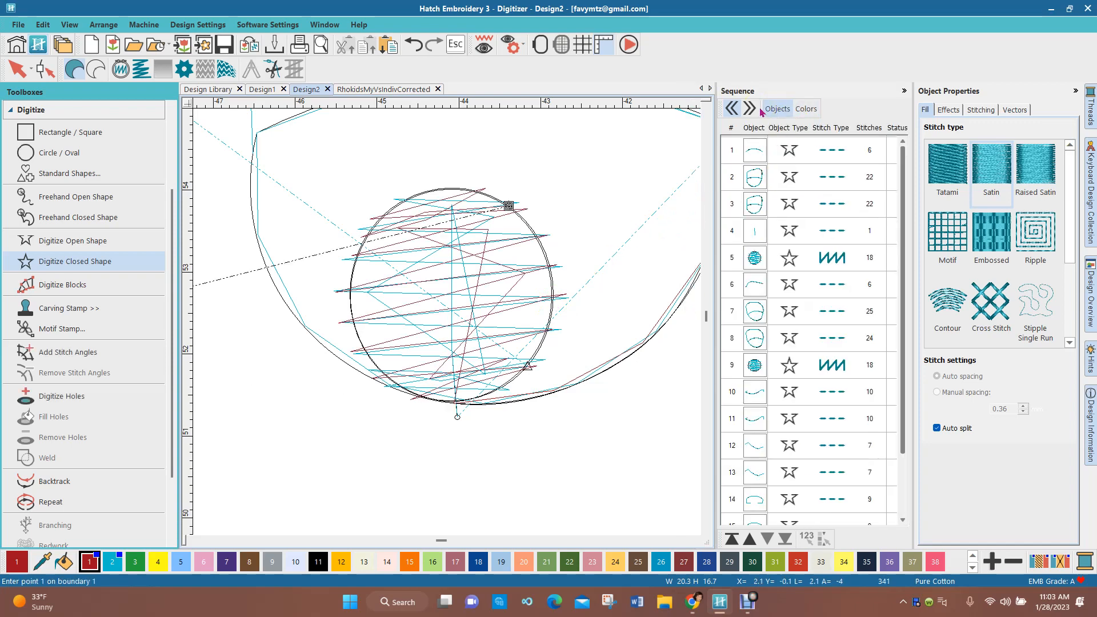
scroll(901, 334, down, 1)
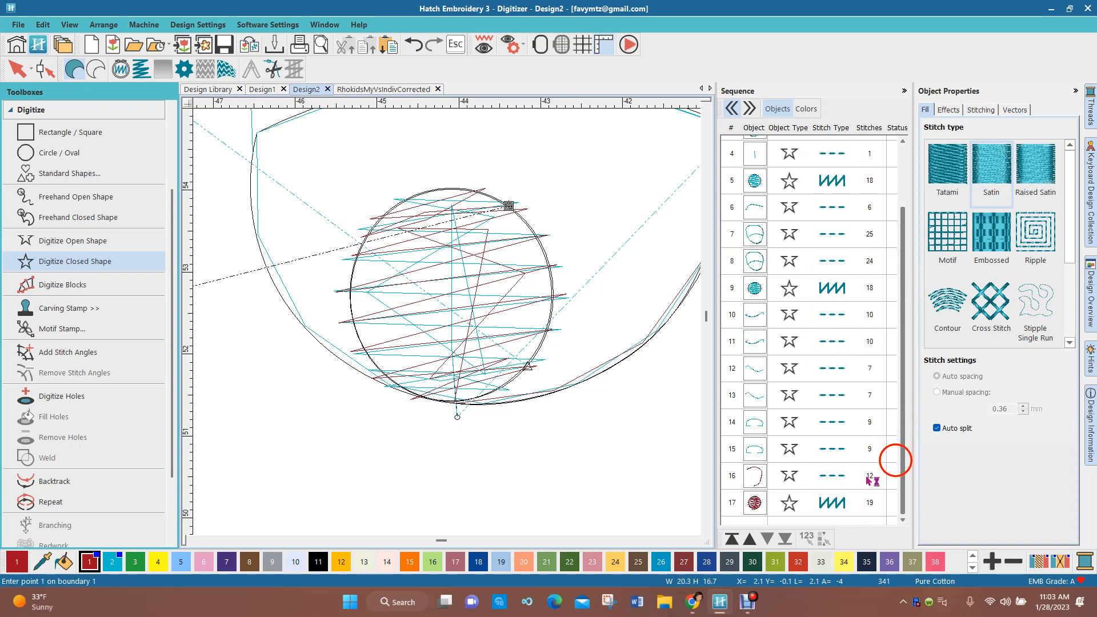
click(756, 505)
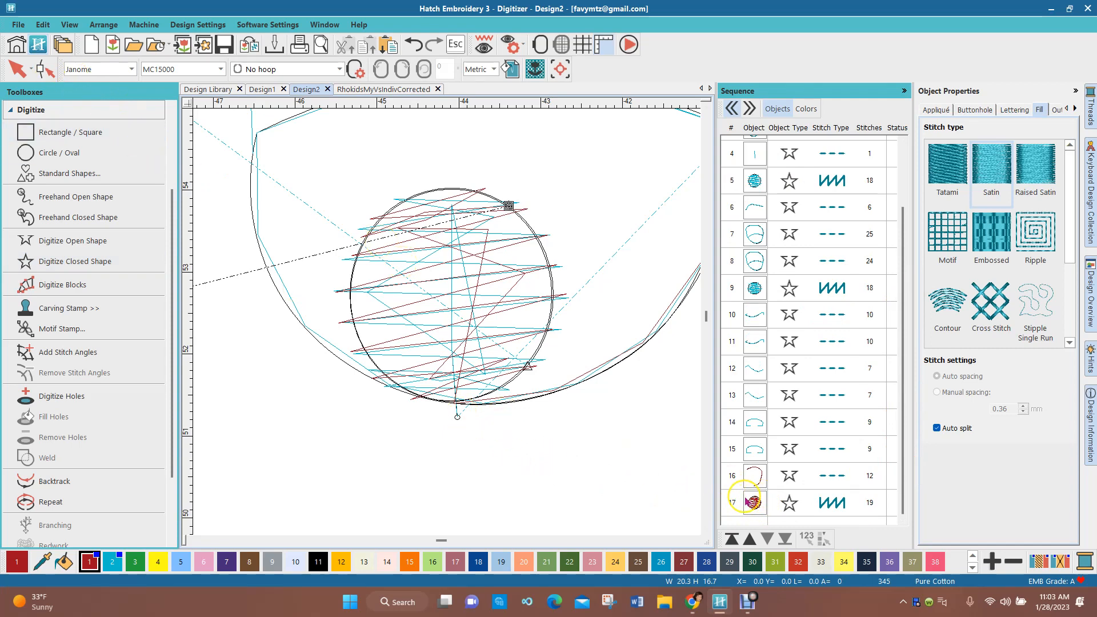
Reshape the red satin pupil by moving its stitch end point from the top of the circle to its base, beside the start point
click(753, 502)
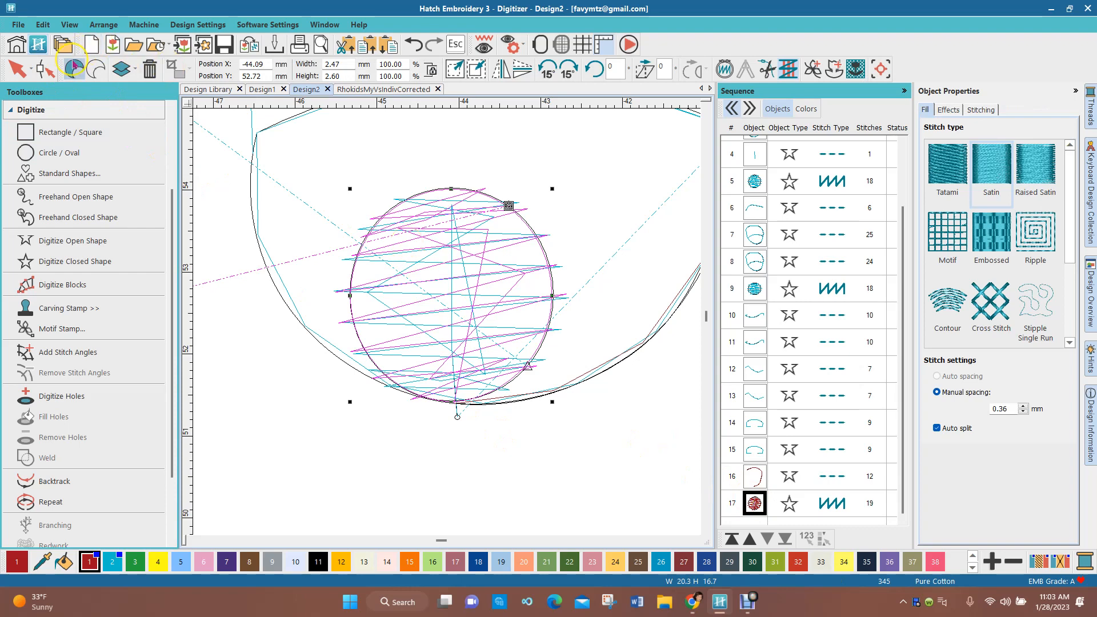
click(45, 69)
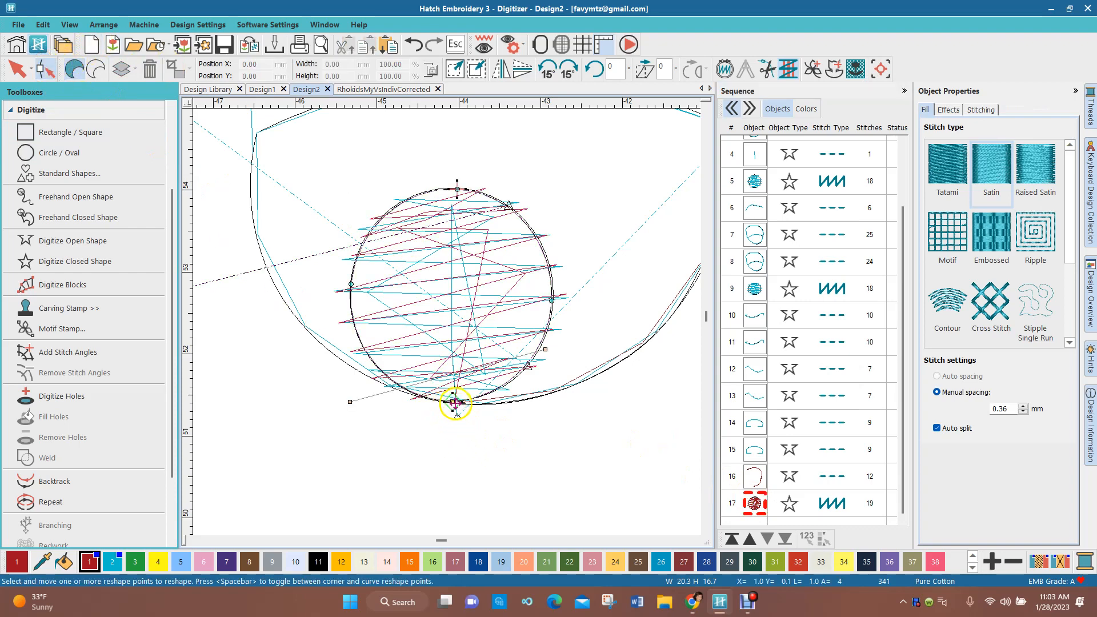
click(457, 189)
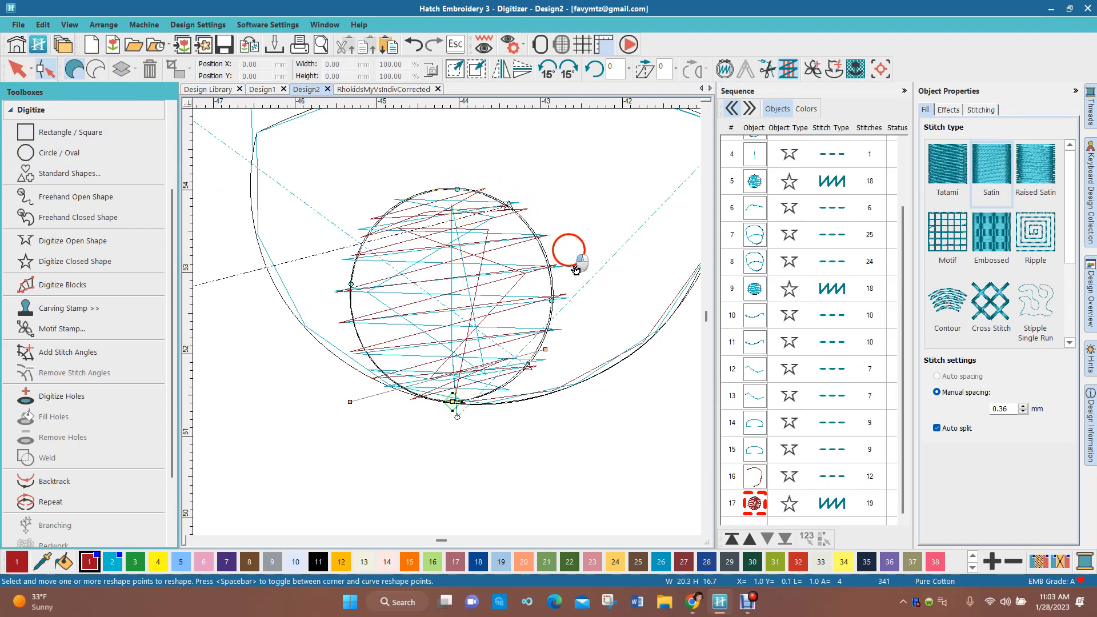
click(457, 400)
drag(457, 399, 454, 403)
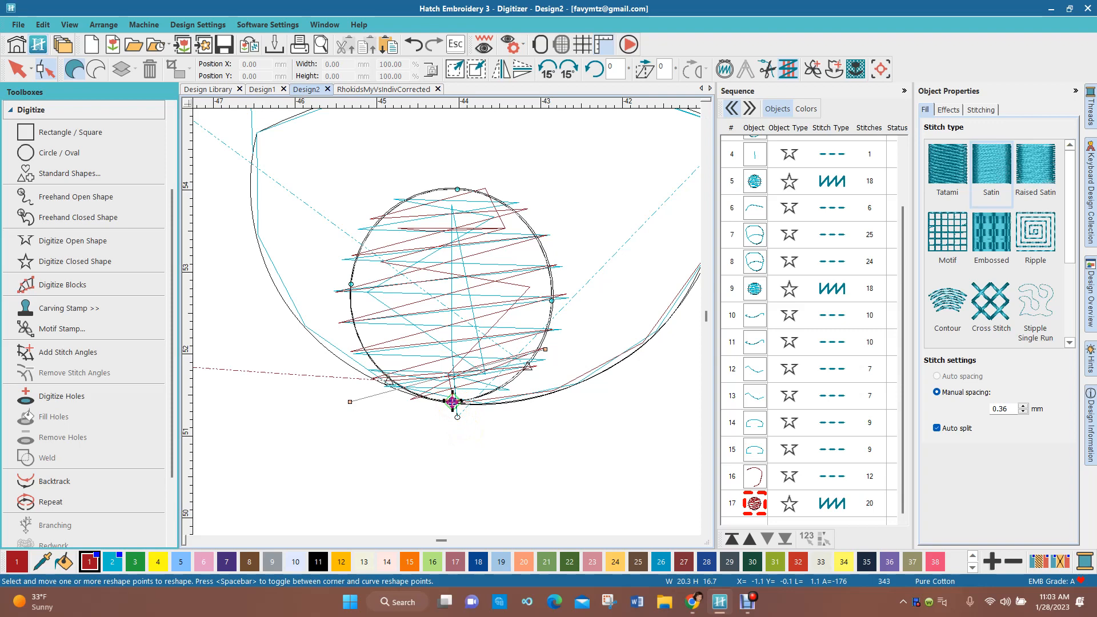
Start a red Single Run open shape at the lower inner edge of the pupil and trace up the eye's inner side to the eyelid crease's corner
click(58, 242)
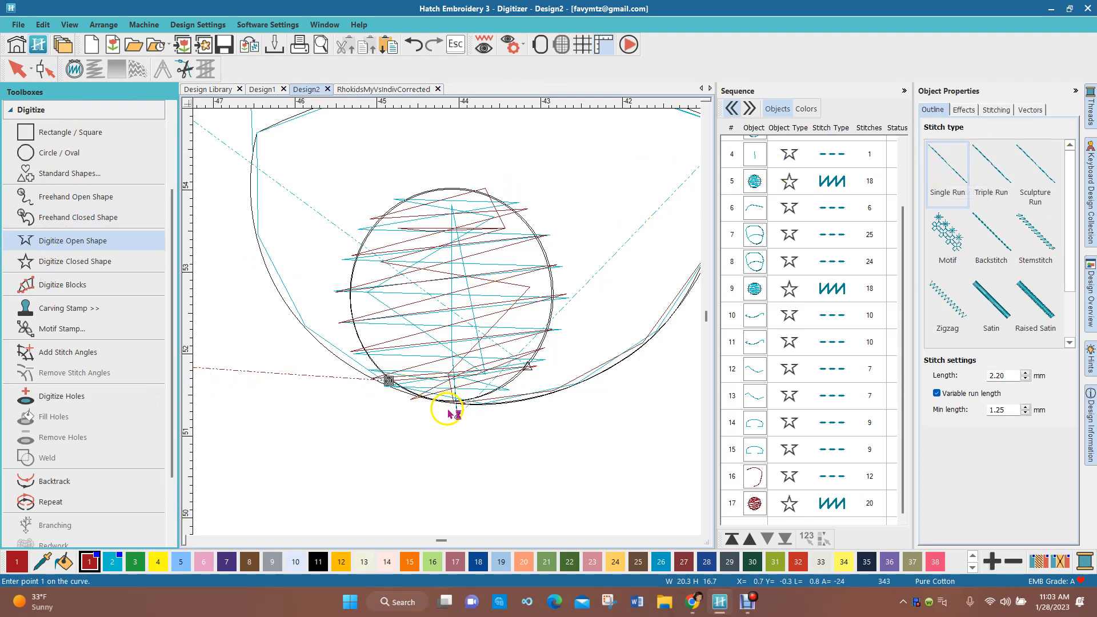
click(392, 383)
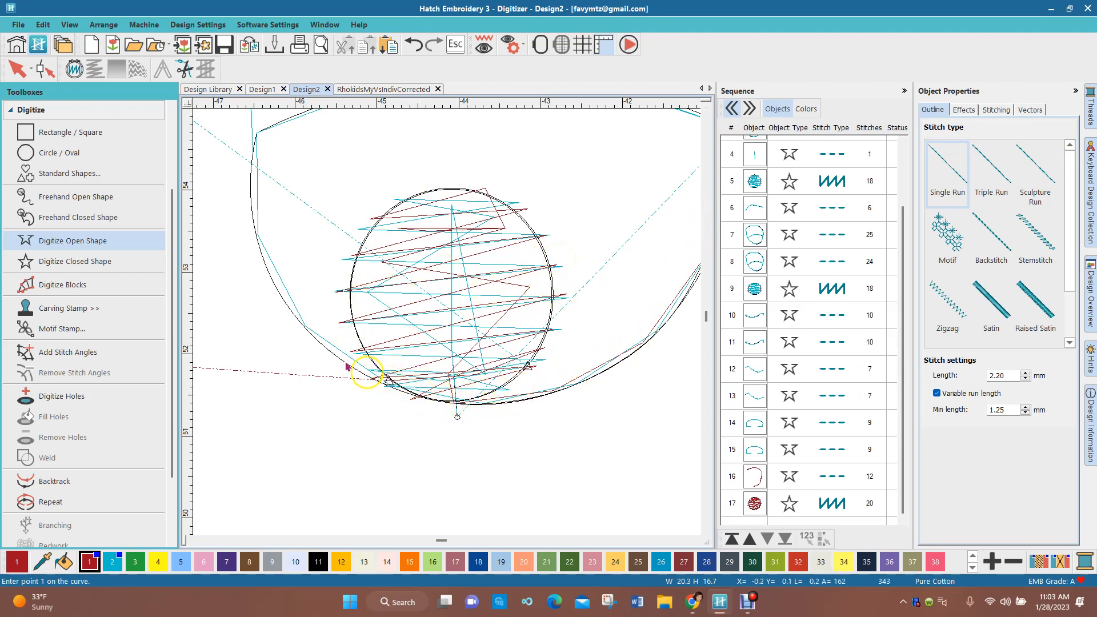
scroll(448, 322, down, 2)
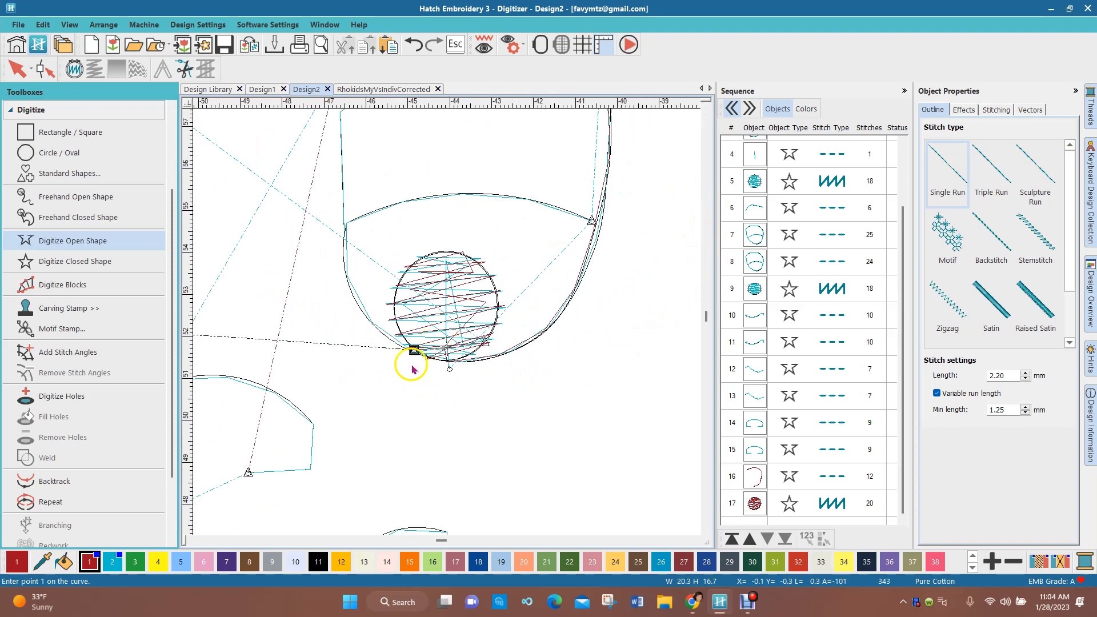
click(376, 322)
click(342, 253)
click(343, 252)
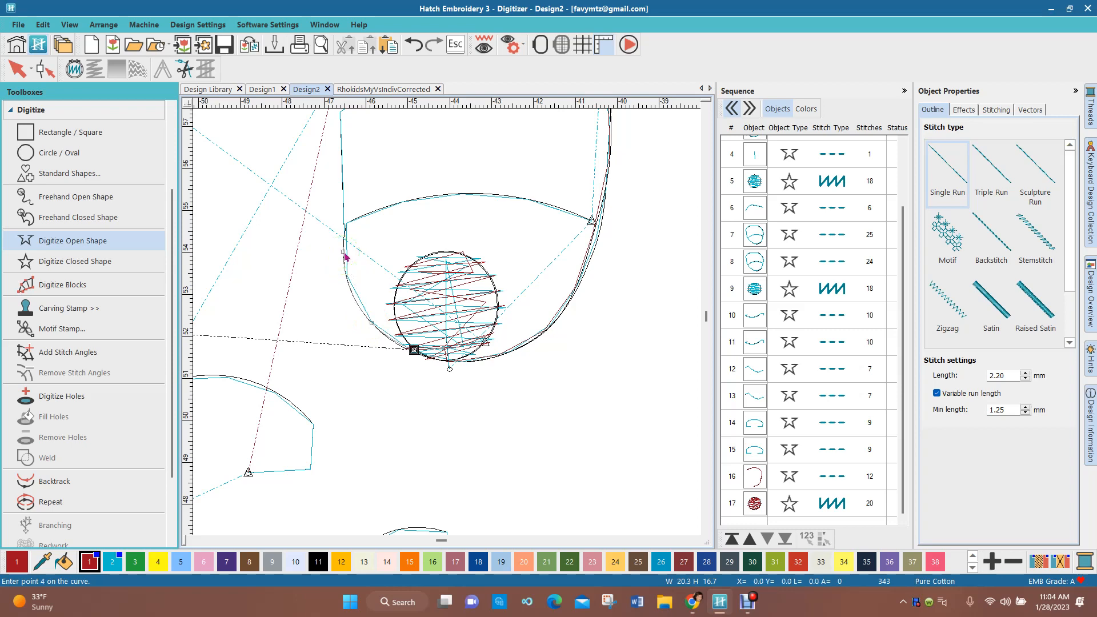
scroll(344, 253, up, 4)
scroll(555, 355, down, 3)
scroll(519, 283, down, 3)
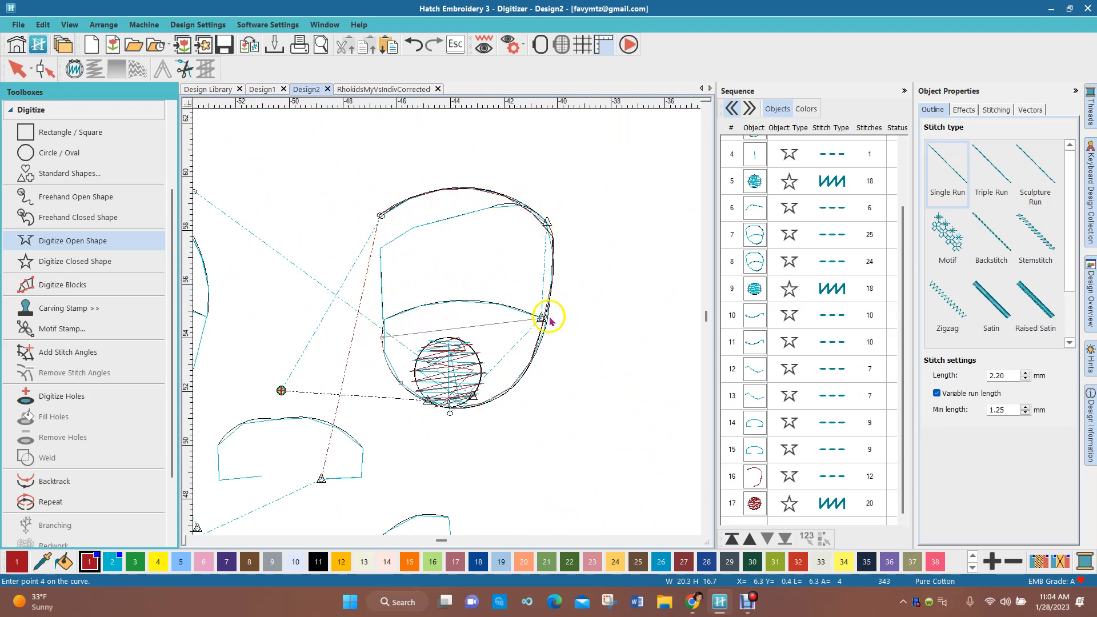
click(384, 304)
click(379, 250)
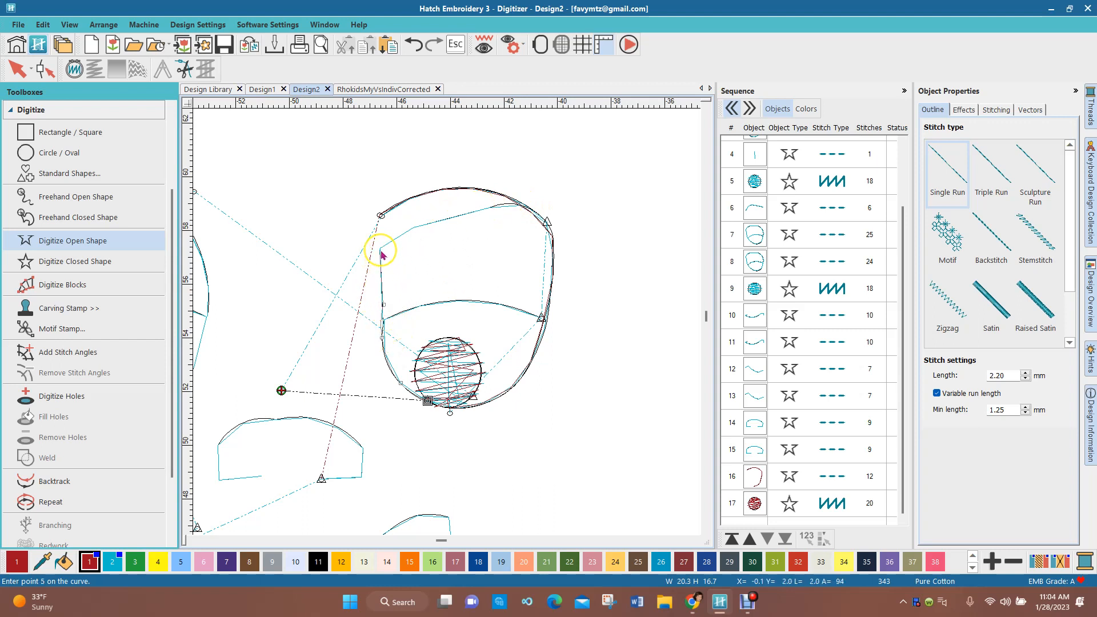
Continue the open shape along the upper eyelid crease to the eye's outer edge, and trace back over it to the inner corner
click(441, 221)
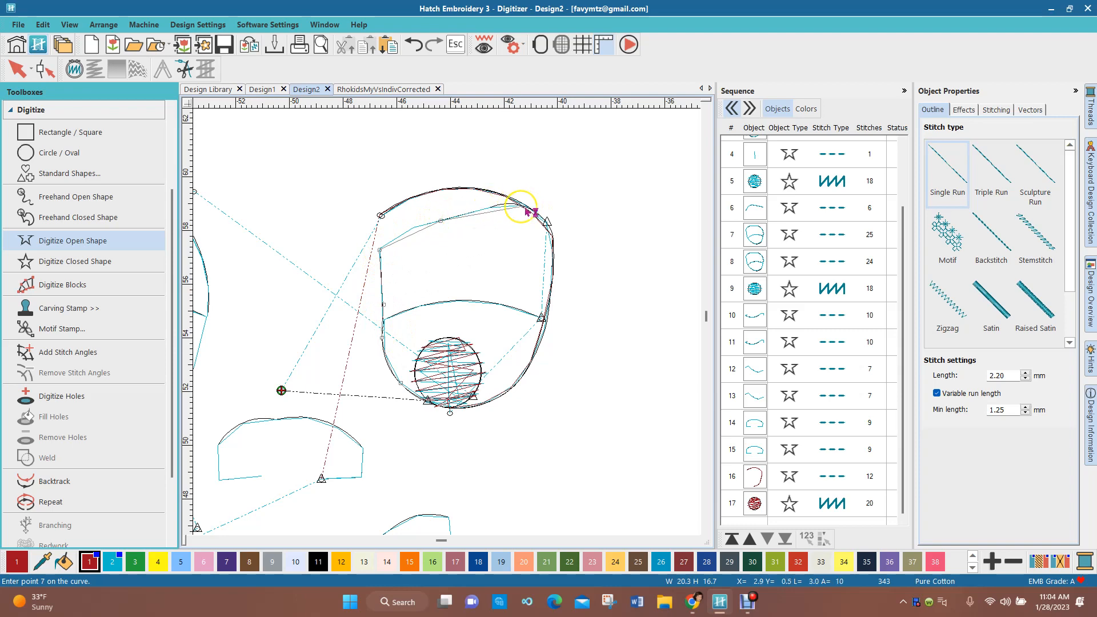
scroll(524, 211, up, 1)
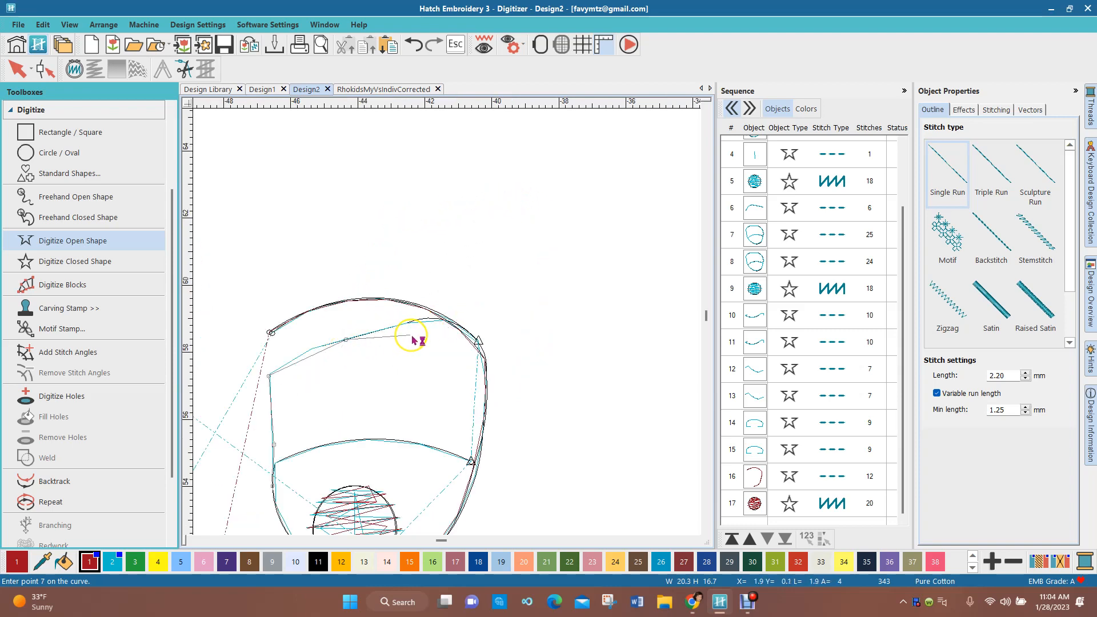
click(445, 318)
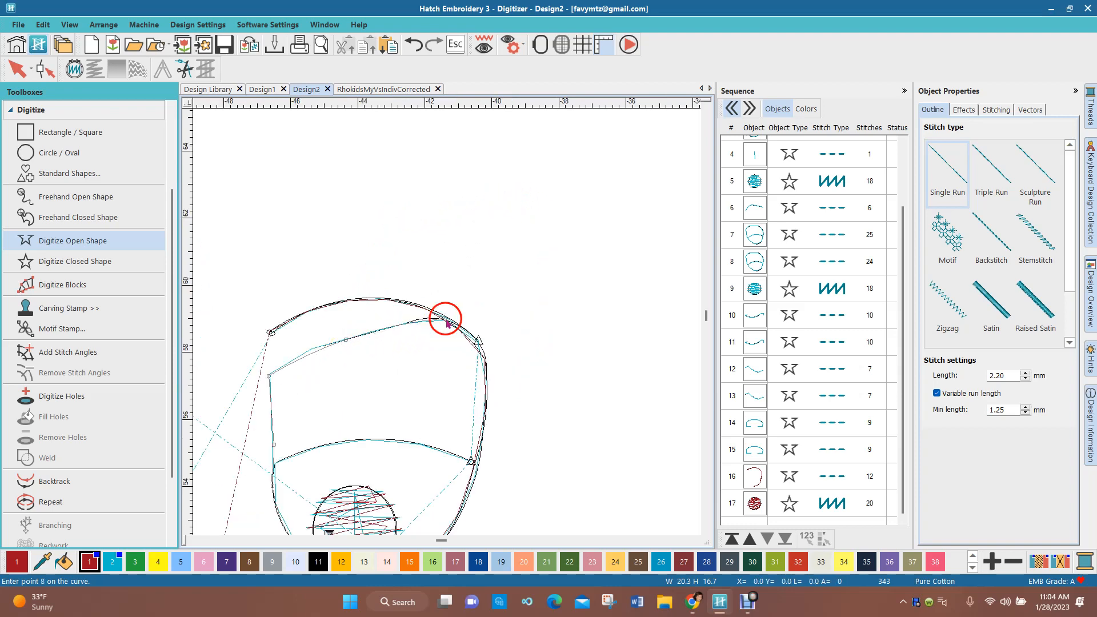
click(345, 345)
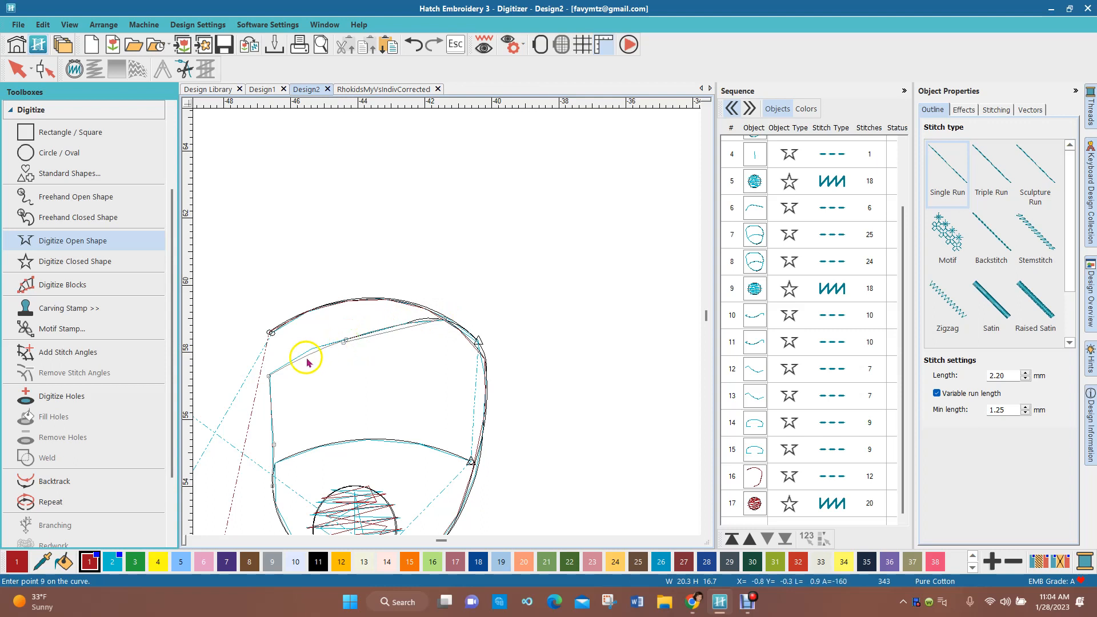
click(271, 378)
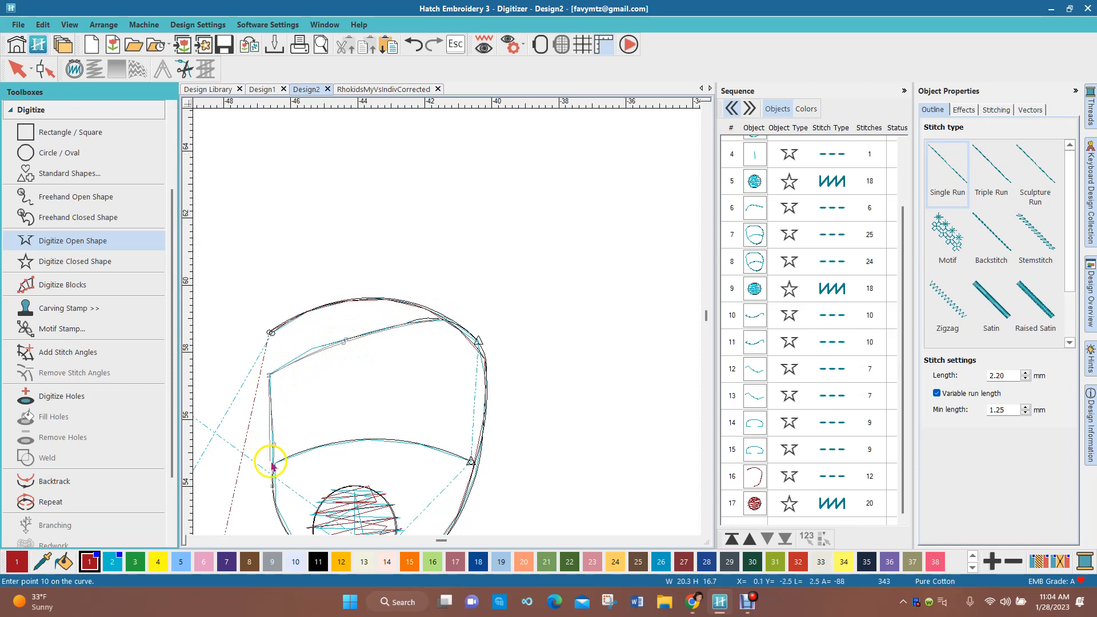
Extend the open shape down to the curved line above the pupil, across it to the outer edge, and back to the inner side
click(274, 466)
click(357, 441)
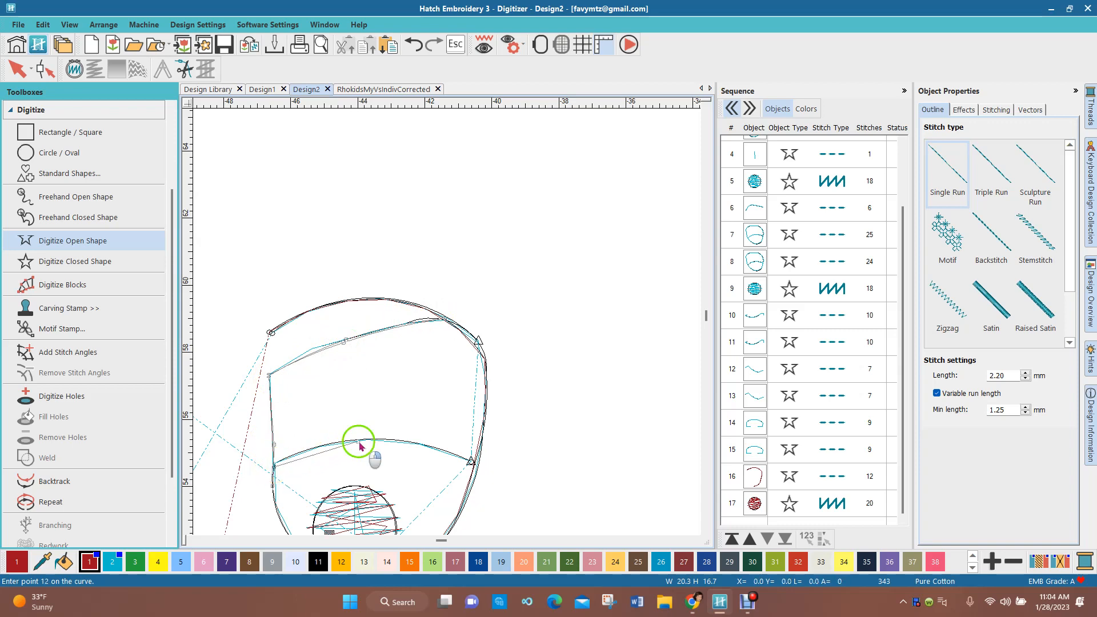
click(473, 463)
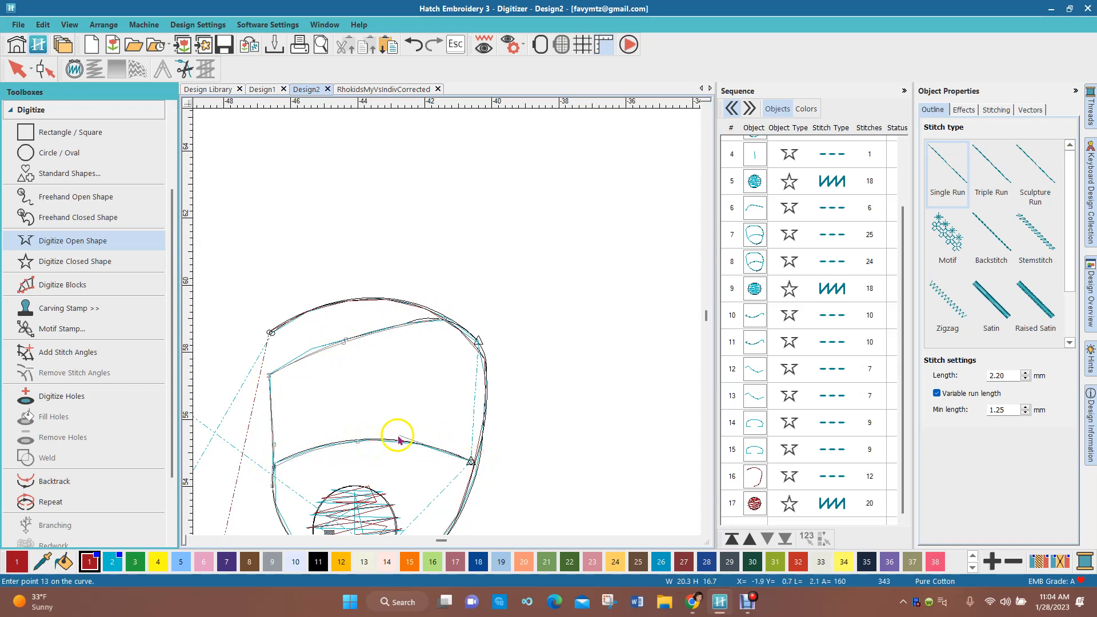
click(273, 472)
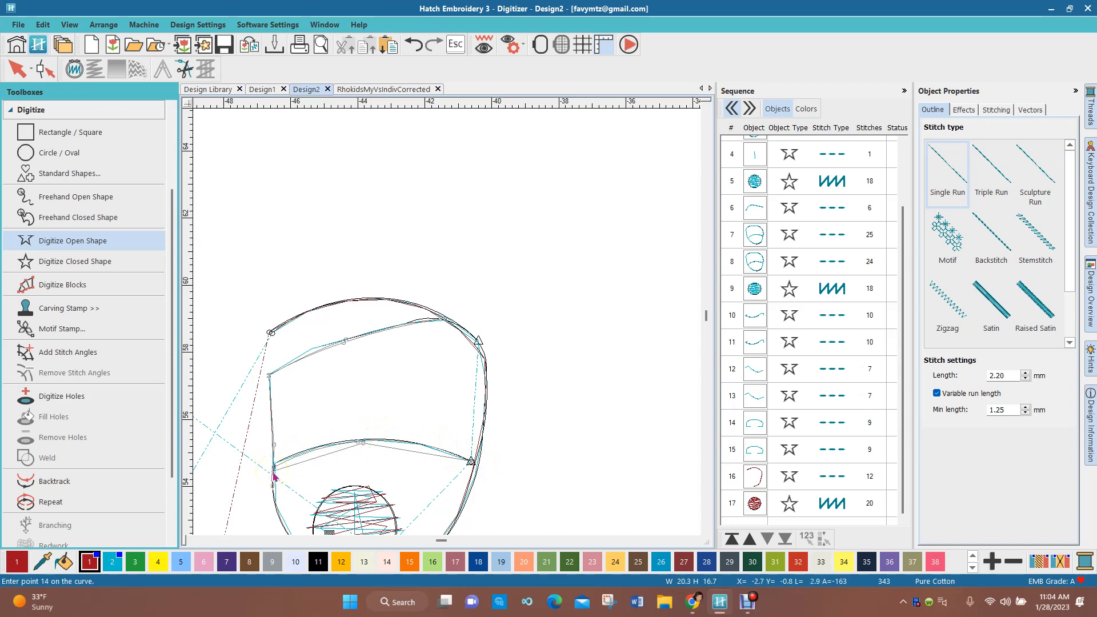
Finish the open shape by retracing the inner side, passing under the pupil, up the outer side and over the top to the upper inner corner
key(shift+z)
click(446, 338)
key(z)
click(458, 341)
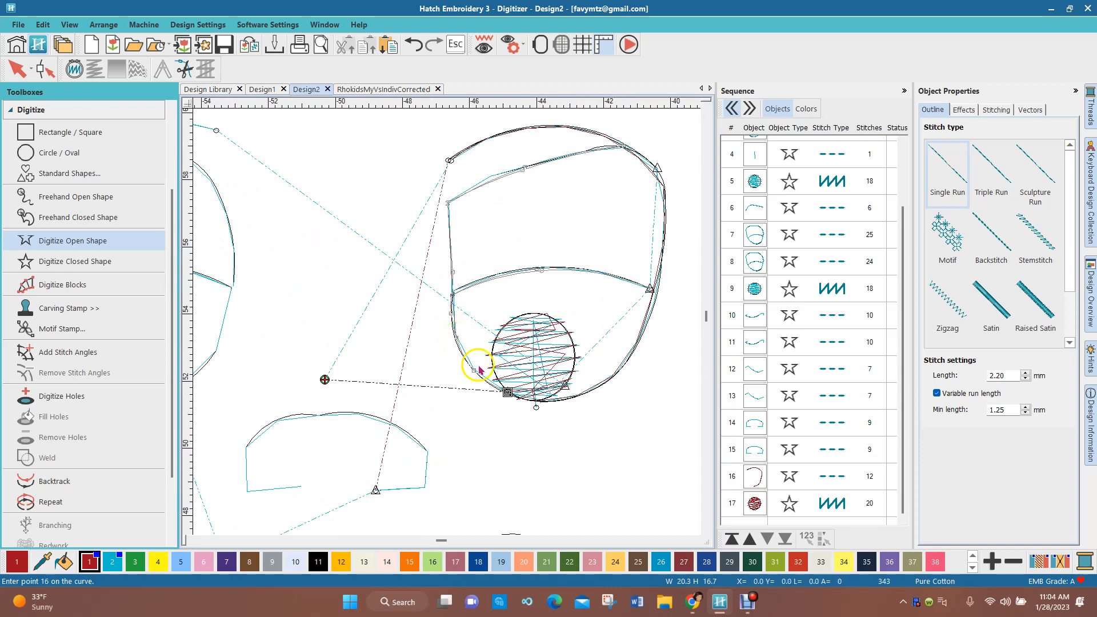
click(503, 391)
click(569, 402)
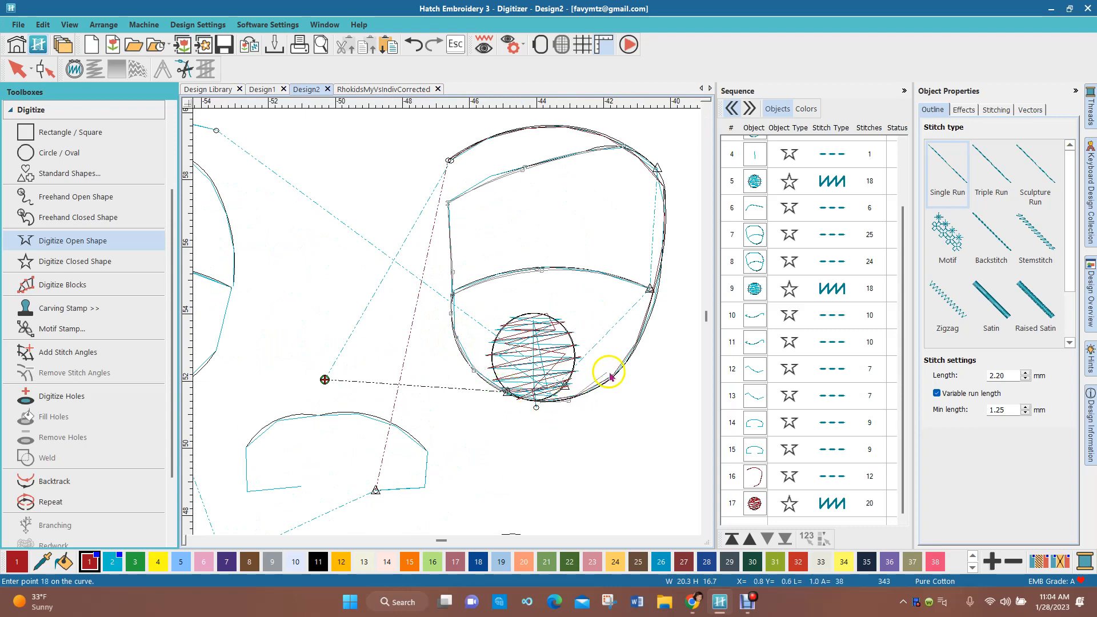
click(619, 373)
click(652, 304)
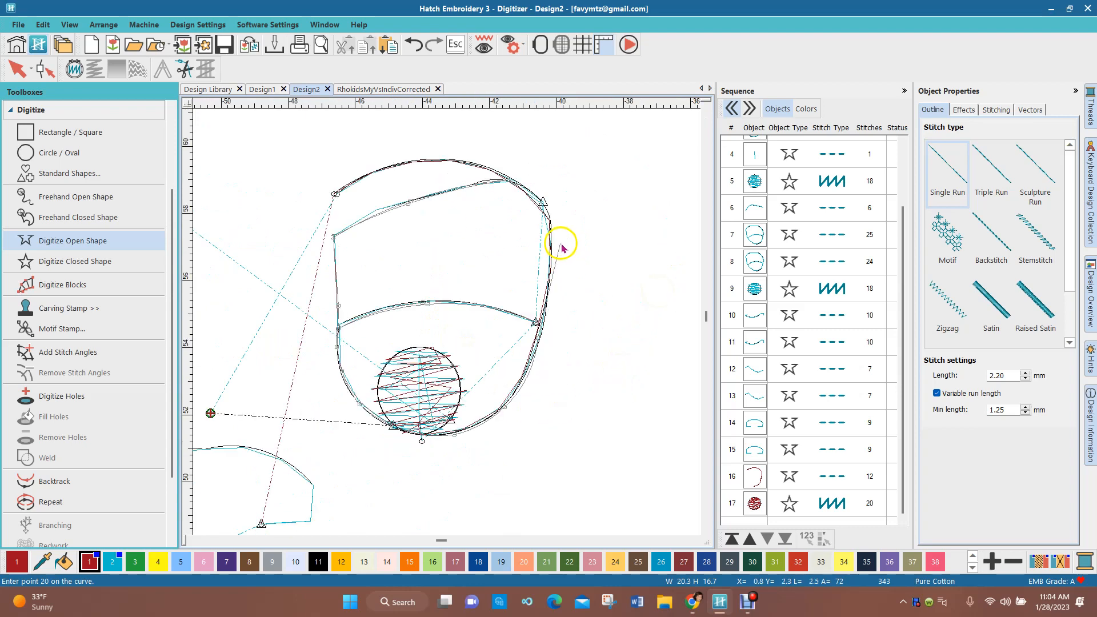
click(551, 243)
click(543, 204)
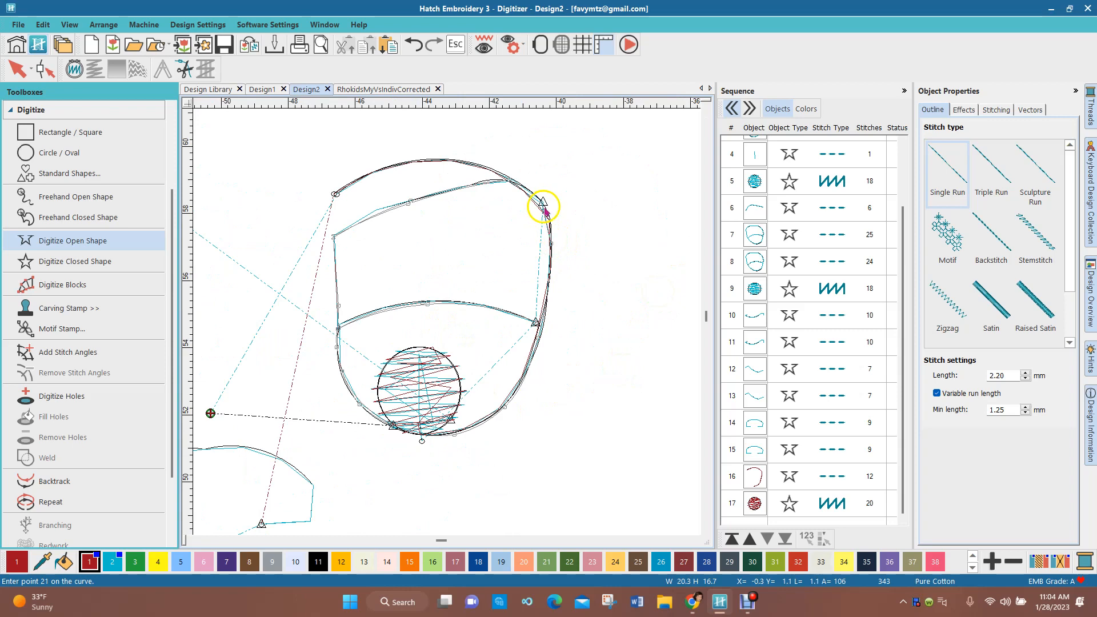
click(446, 162)
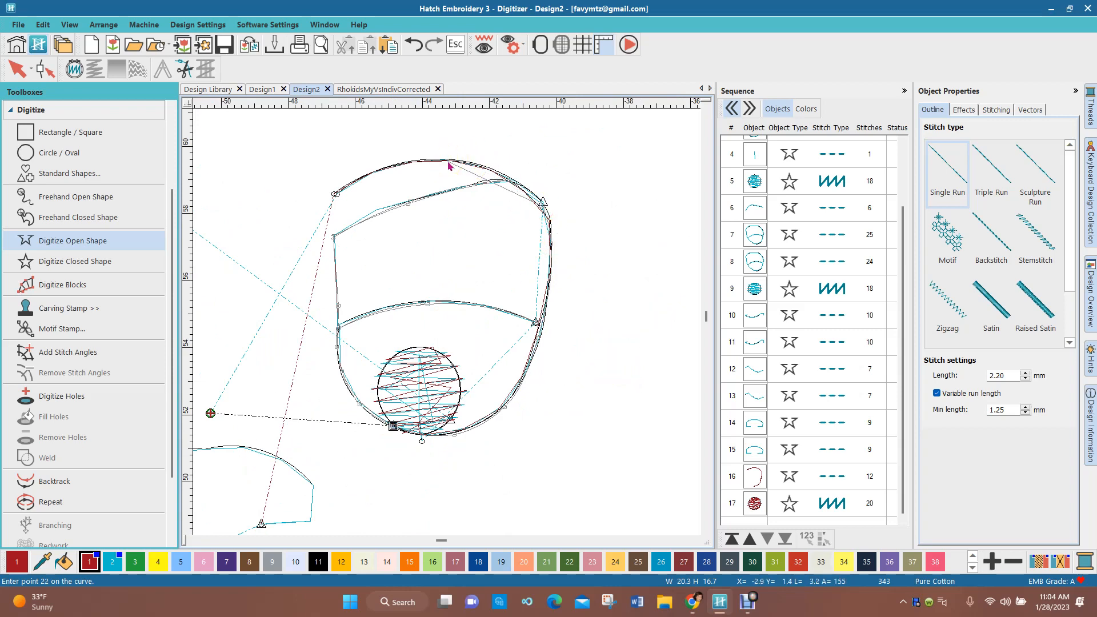
click(335, 194)
key(Return)
Select the three red eye objects, 16 to 18, in the sequence and hide all unselected objects
click(755, 454)
shift+click(754, 503)
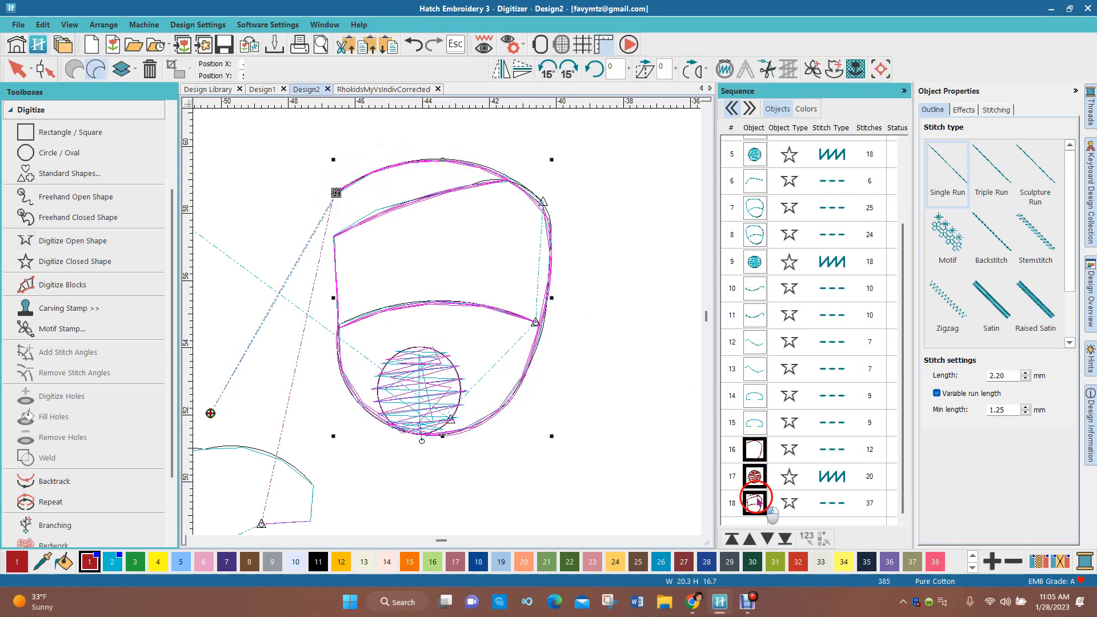
right_click(757, 495)
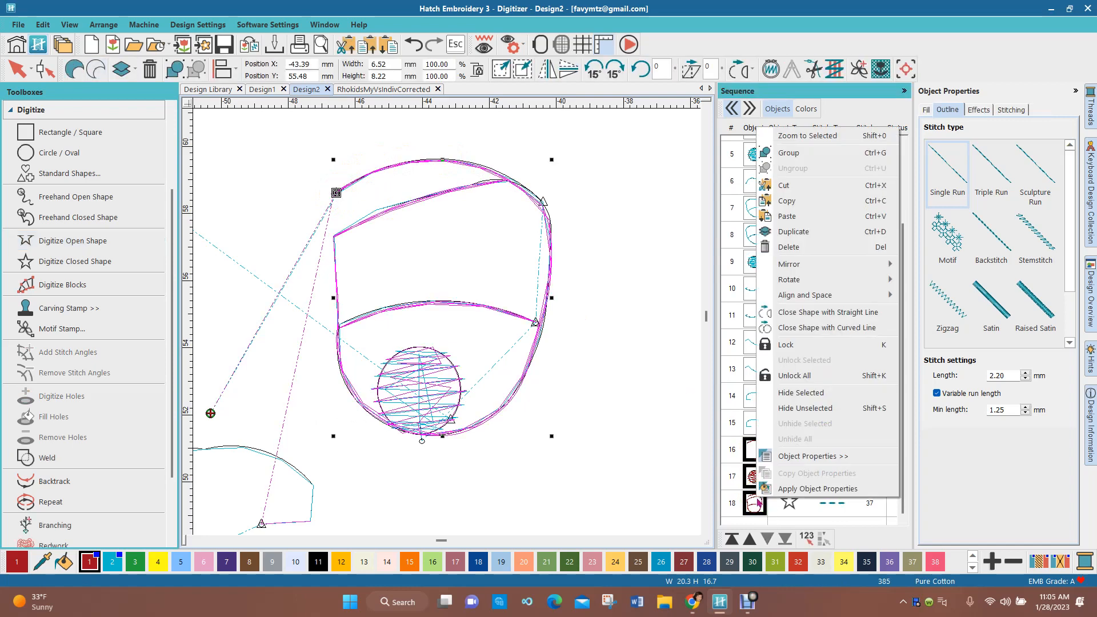
click(805, 410)
click(621, 440)
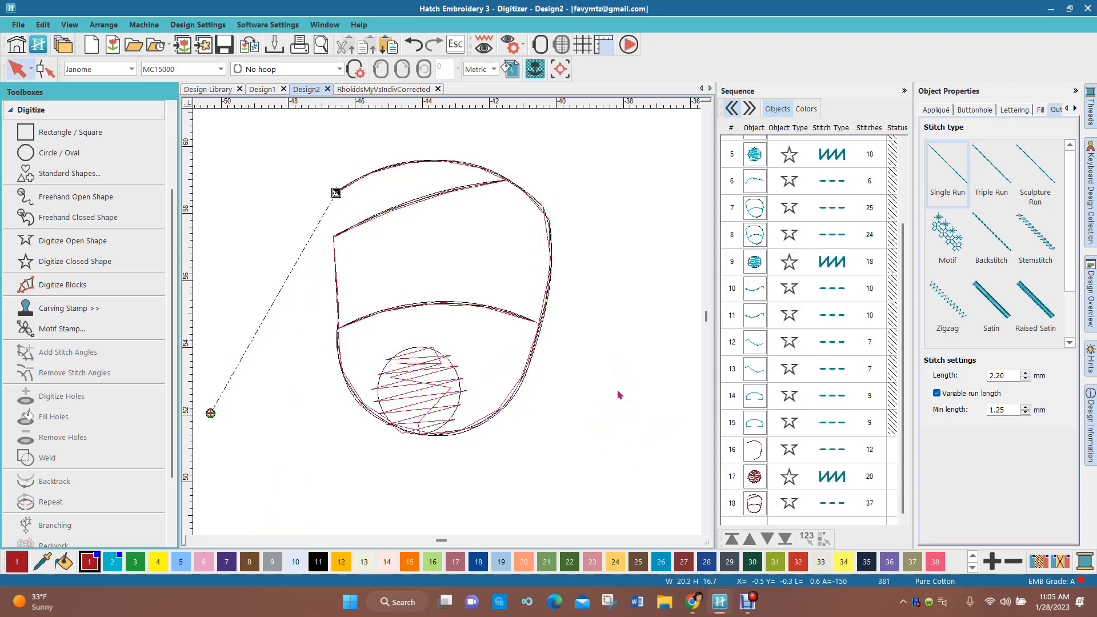
Play the stitch-out in the Stitch Player and inspect the isolated eye's start and end points and stitching path
click(351, 200)
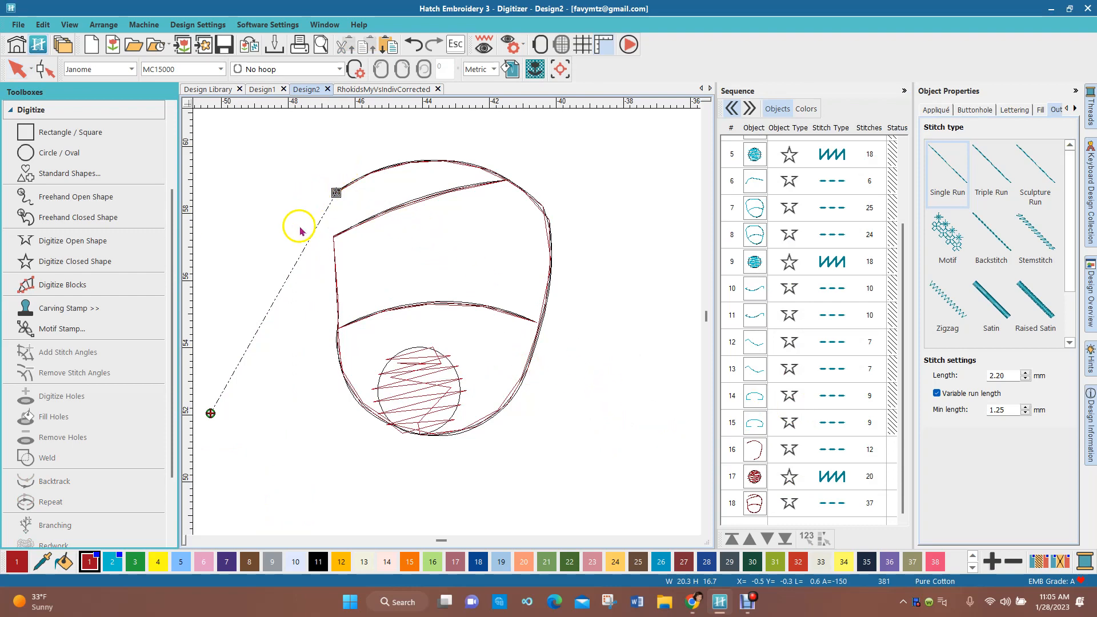
scroll(336, 197, up, 1)
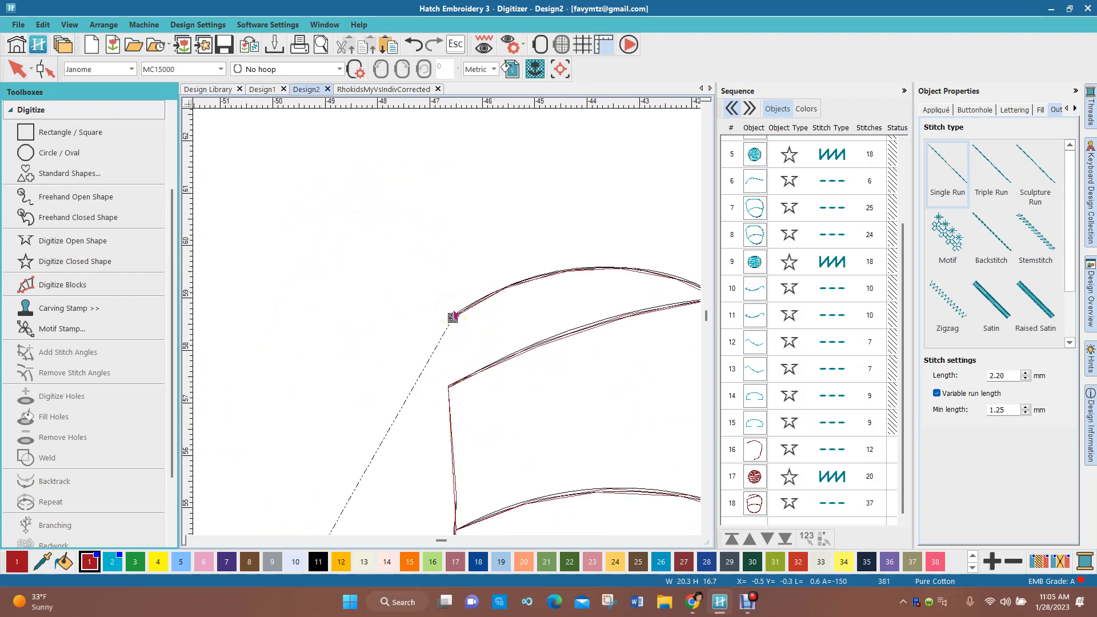
scroll(449, 327, down, 1)
scroll(448, 327, down, 1)
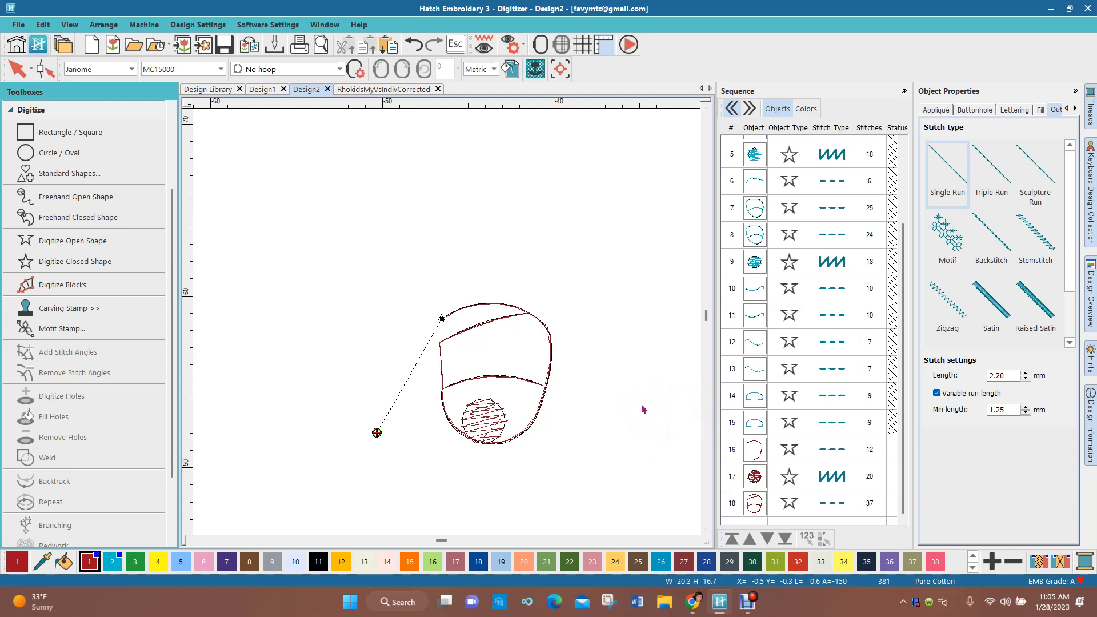
click(627, 53)
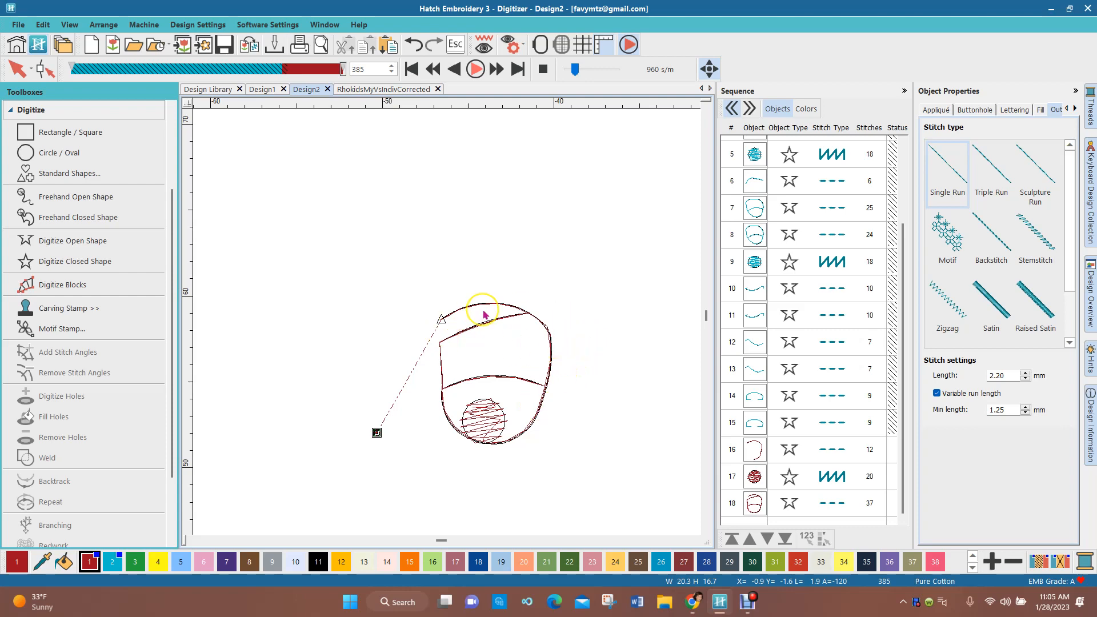
scroll(449, 326, up, 2)
scroll(448, 327, up, 2)
scroll(448, 326, down, 2)
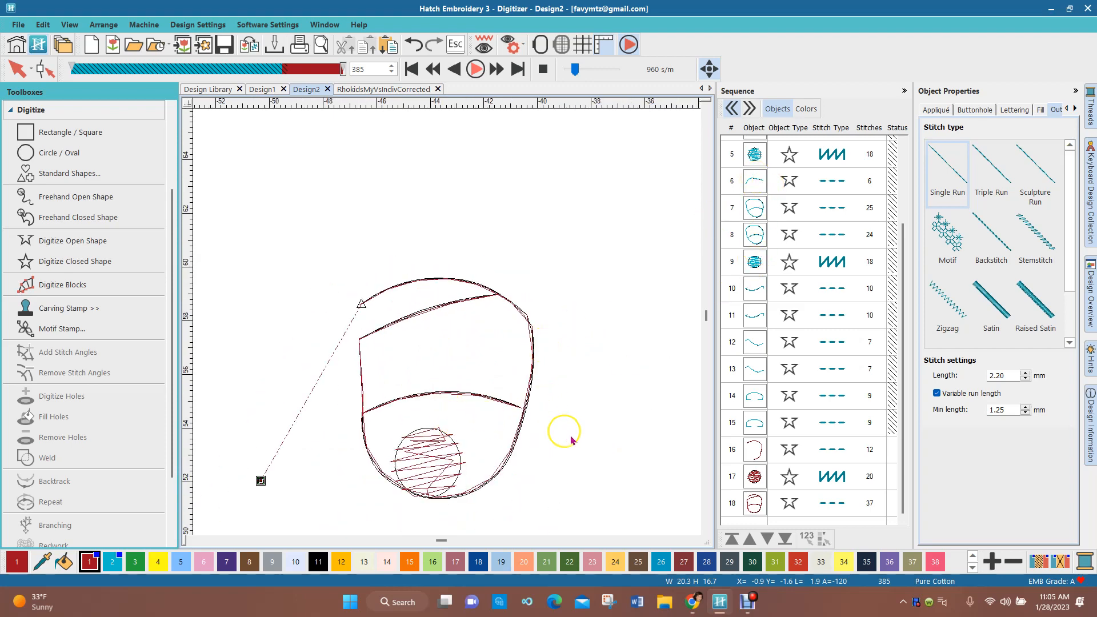
scroll(450, 327, down, 3)
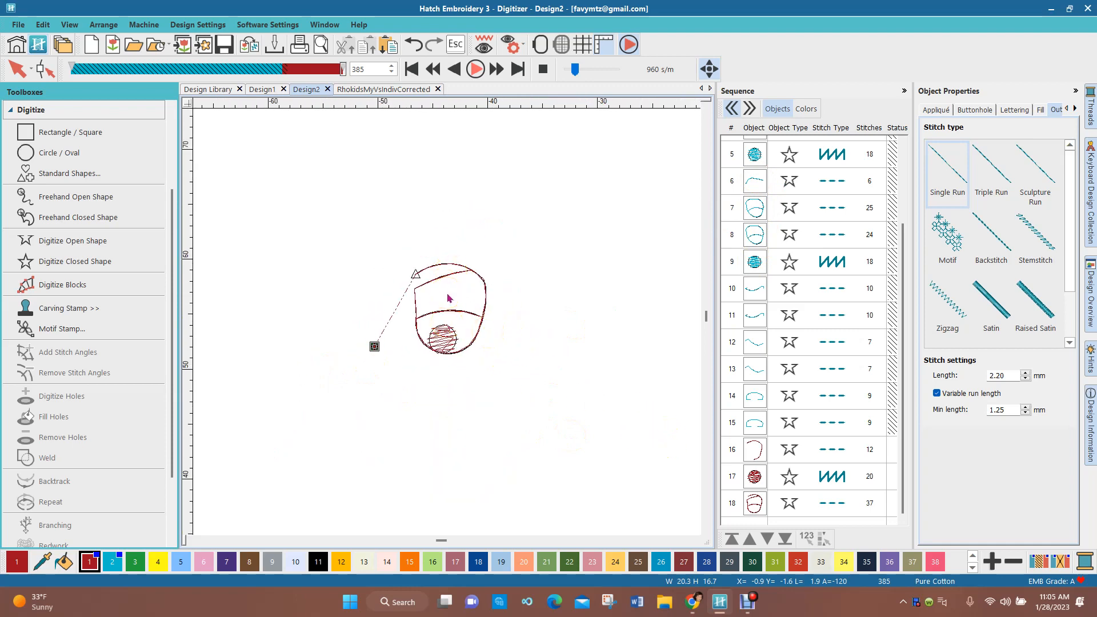
scroll(449, 327, up, 3)
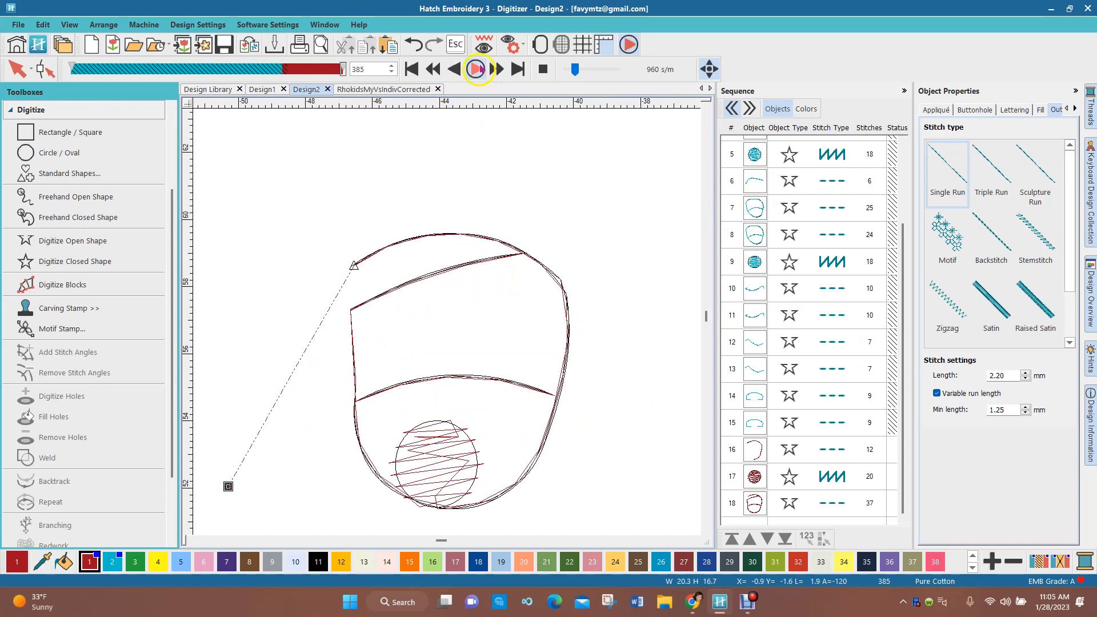
Show the isolated eye as realistic thread in TrueView and review its first red outline object in the sequence
click(484, 46)
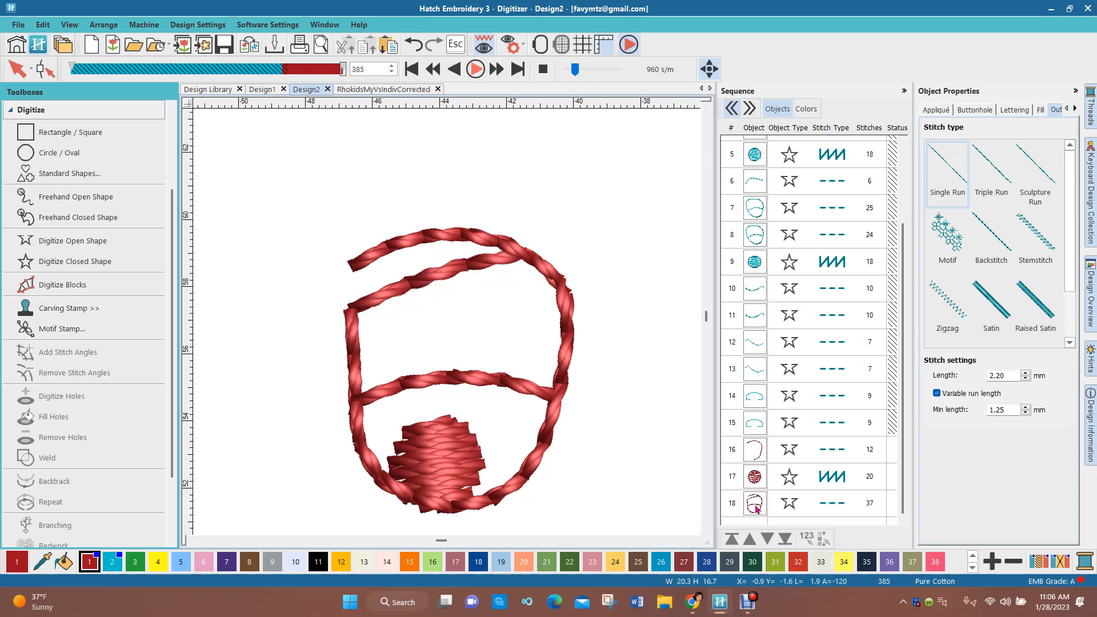
click(759, 458)
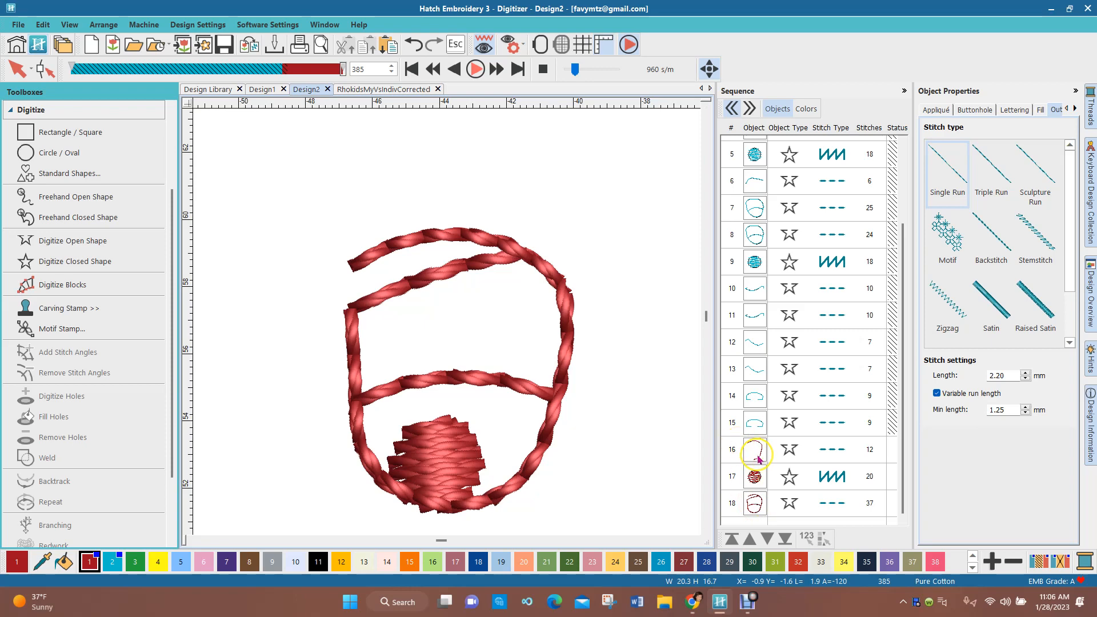
Reshape the last red outline, object 18, moving one of the two overlapping middle nodes on the upper crease line slightly downward
click(757, 503)
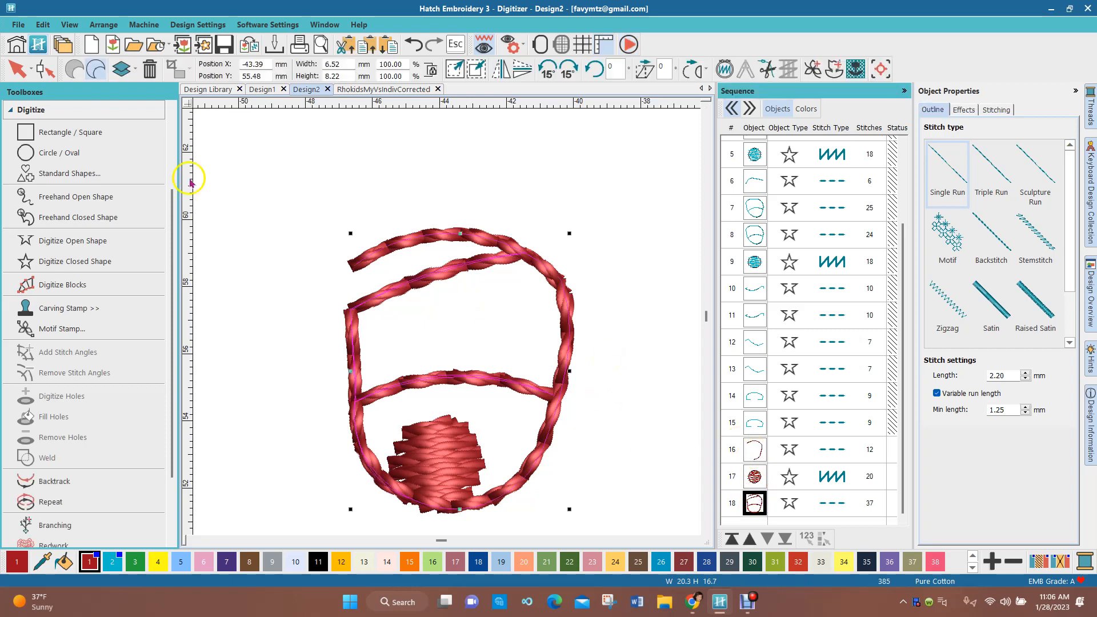
click(40, 78)
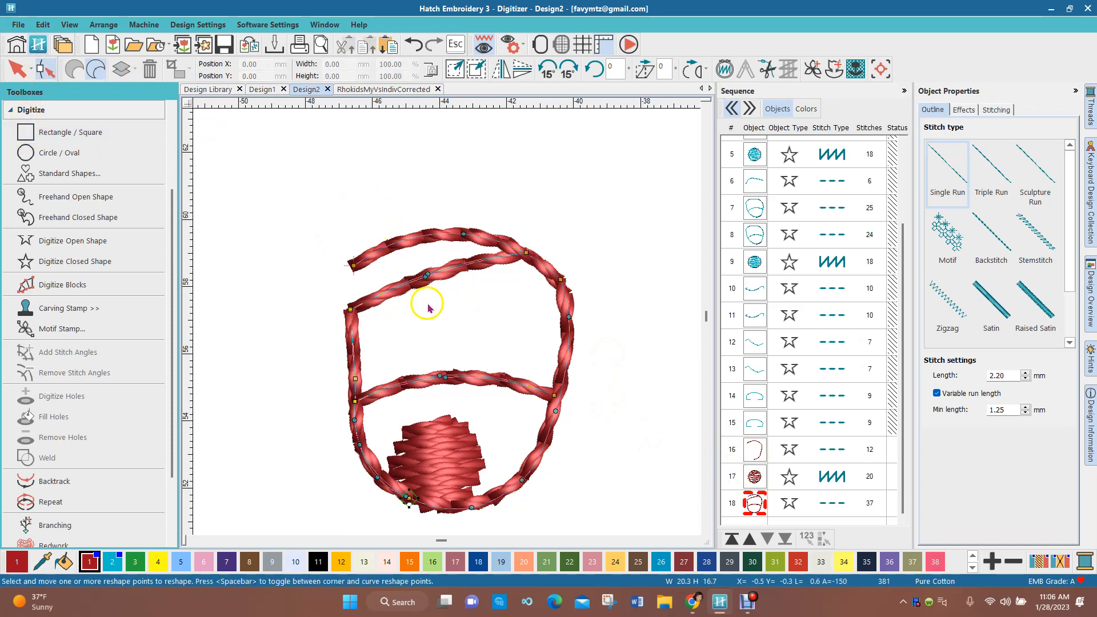
click(405, 288)
scroll(431, 294, up, 5)
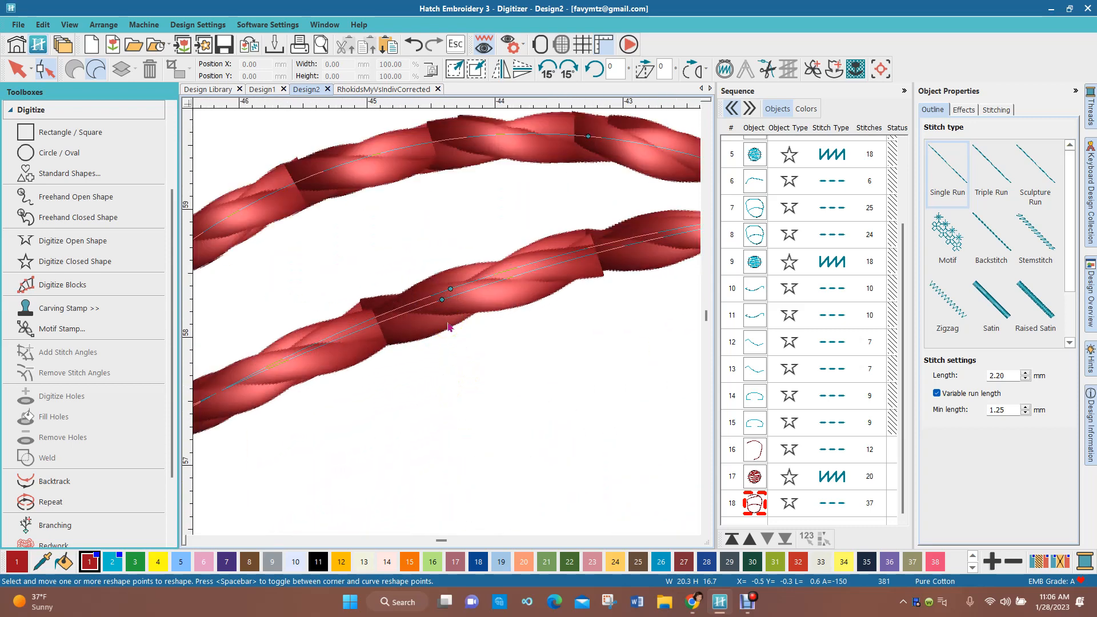
click(441, 301)
drag(442, 299, 443, 310)
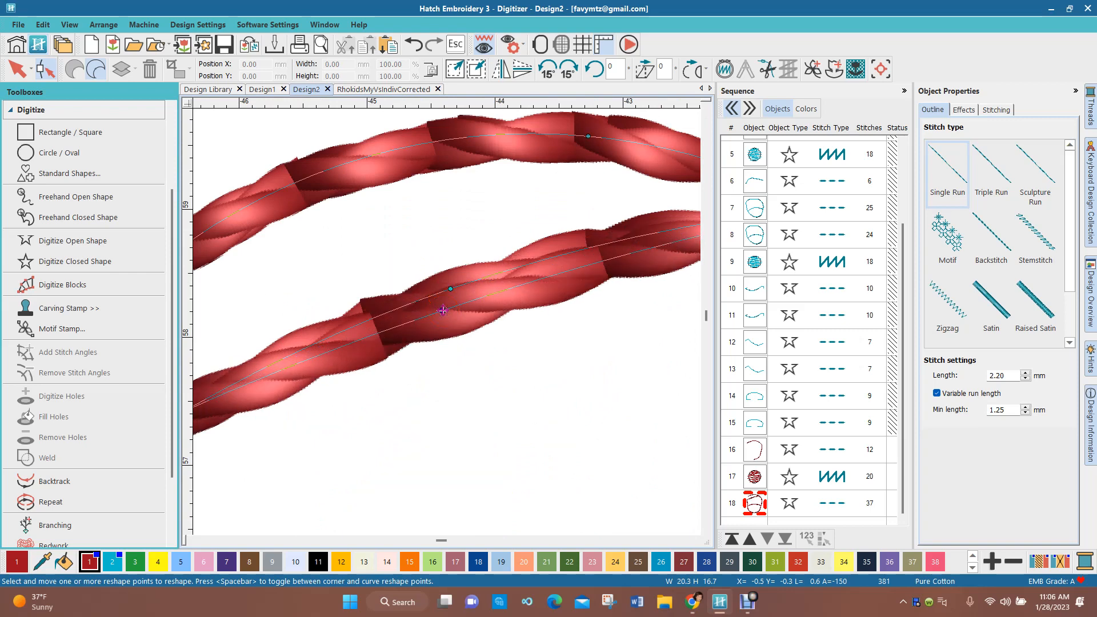
scroll(582, 318, down, 5)
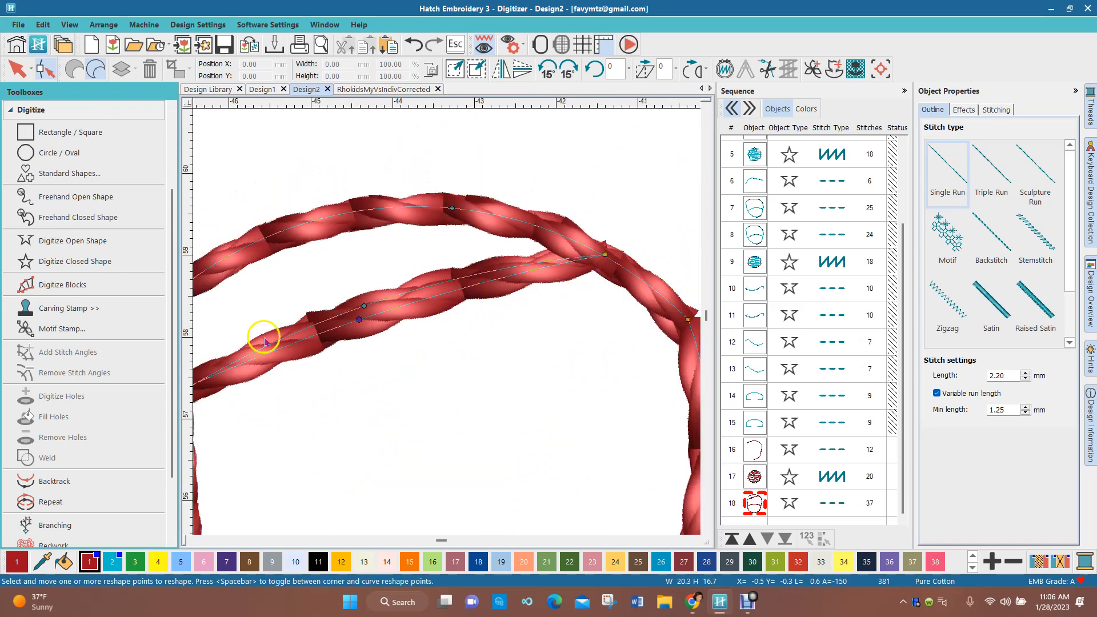
Offset one of the two overlapping nodes at the crease line's inner corner slightly inward and downward
scroll(447, 335, up, 3)
scroll(372, 368, up, 4)
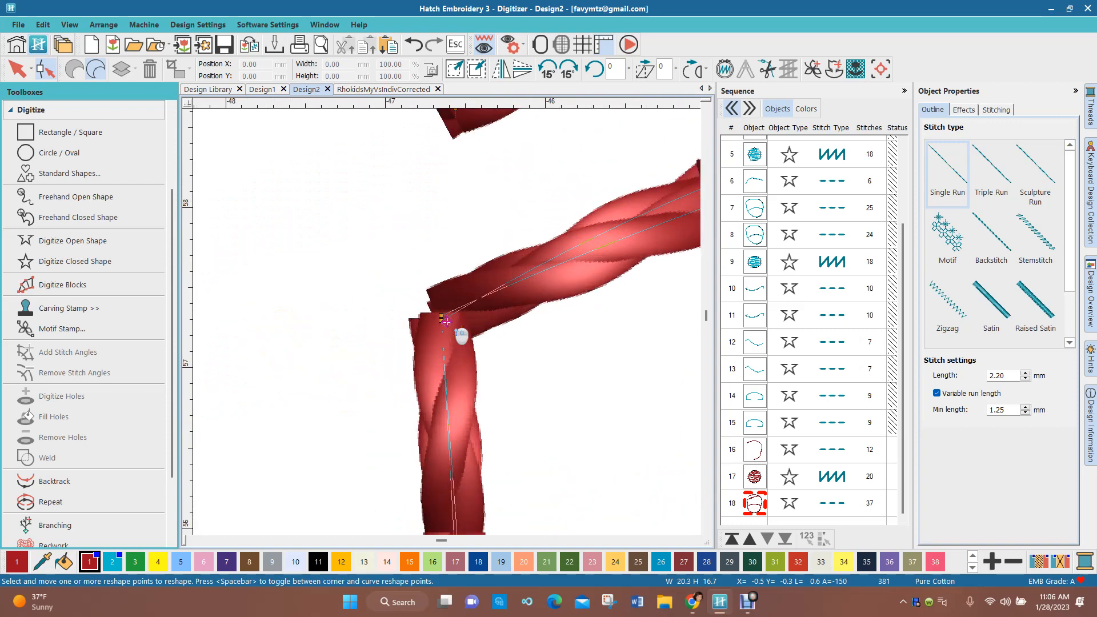
drag(434, 320, 449, 328)
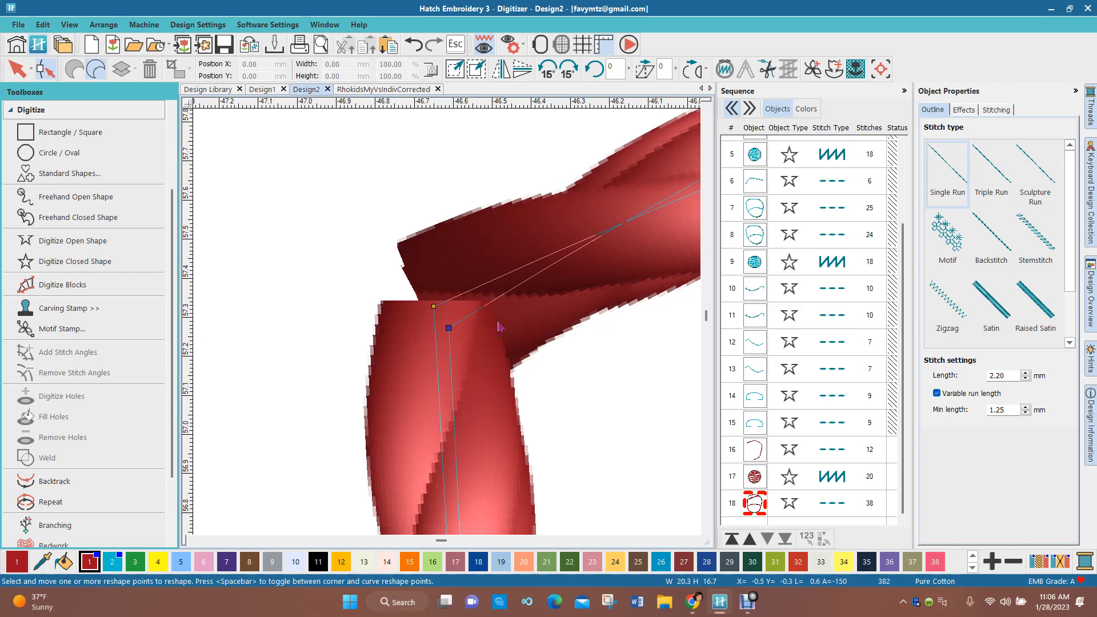
scroll(448, 327, down, 4)
scroll(458, 451, down, 4)
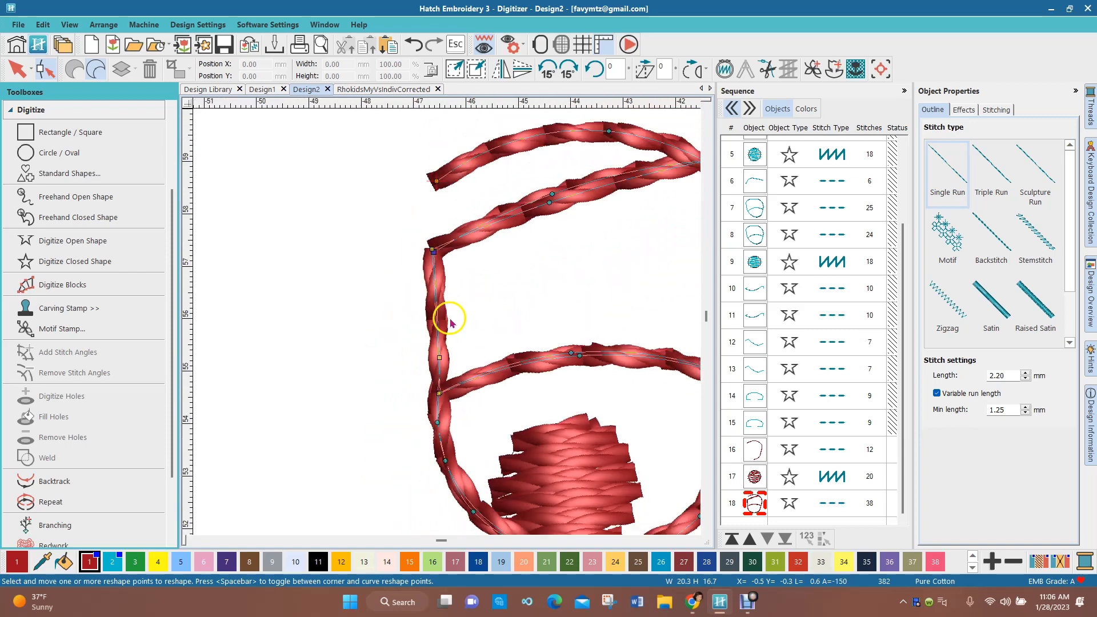
Separate the doubled curve above the pupil by moving its inner junction node and one of its middle nodes upward
scroll(451, 335, up, 4)
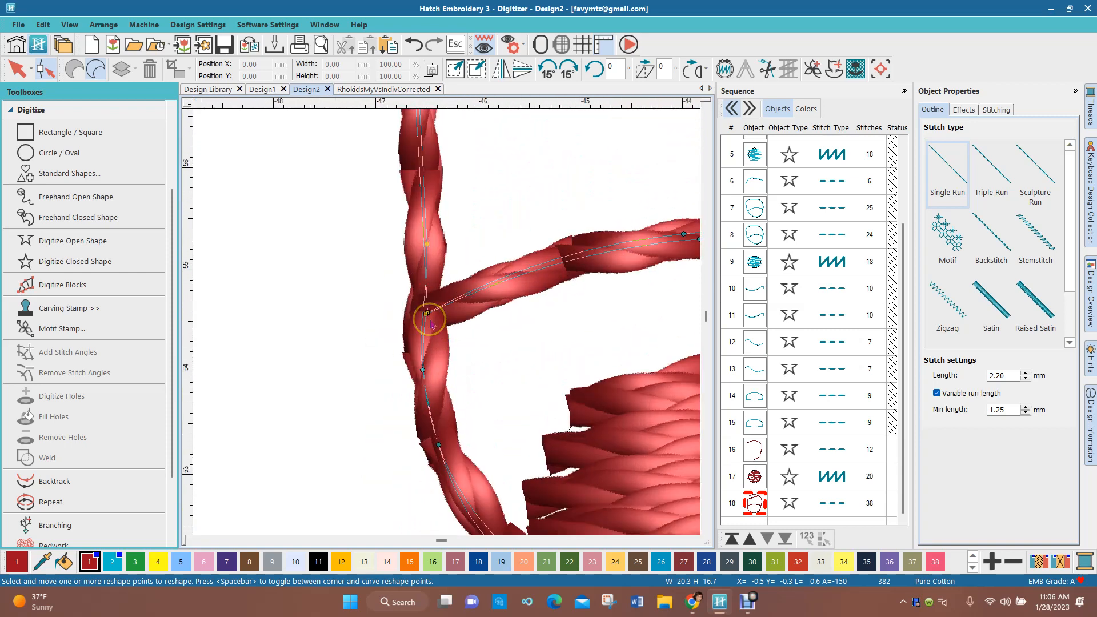
drag(426, 313, 426, 287)
scroll(691, 228, up, 4)
click(457, 338)
drag(457, 336, 447, 322)
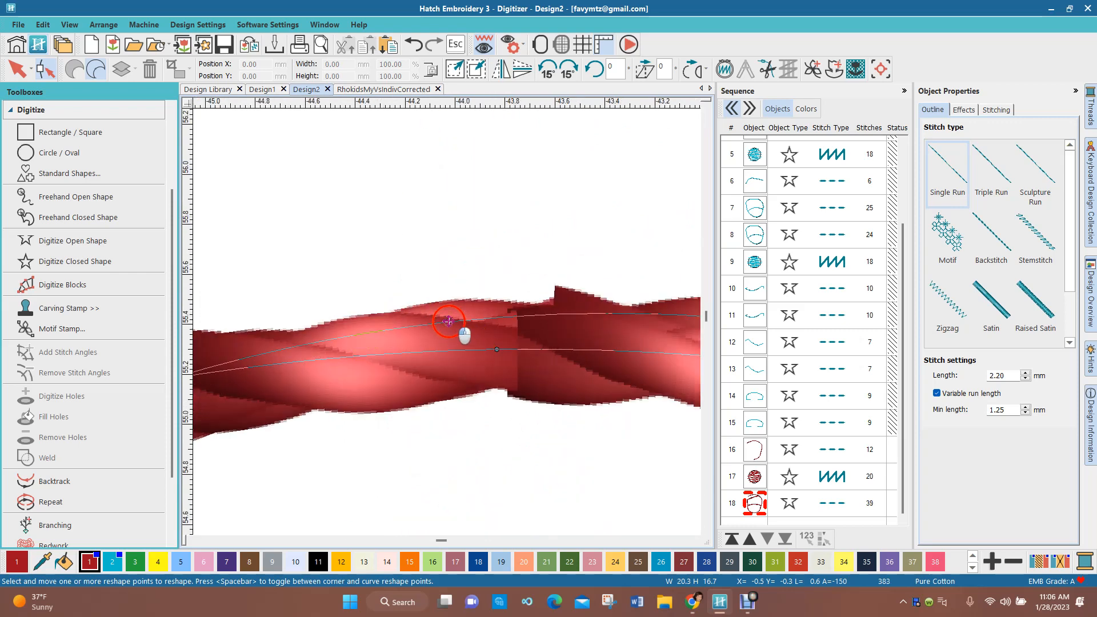
scroll(448, 257, down, 2)
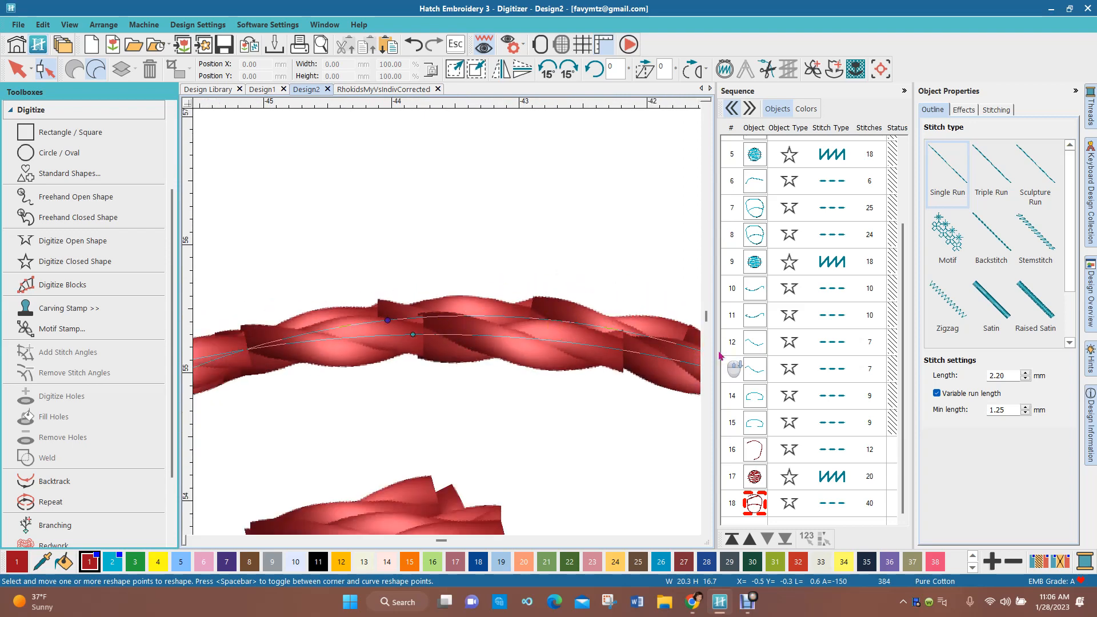
scroll(448, 322, down, 2)
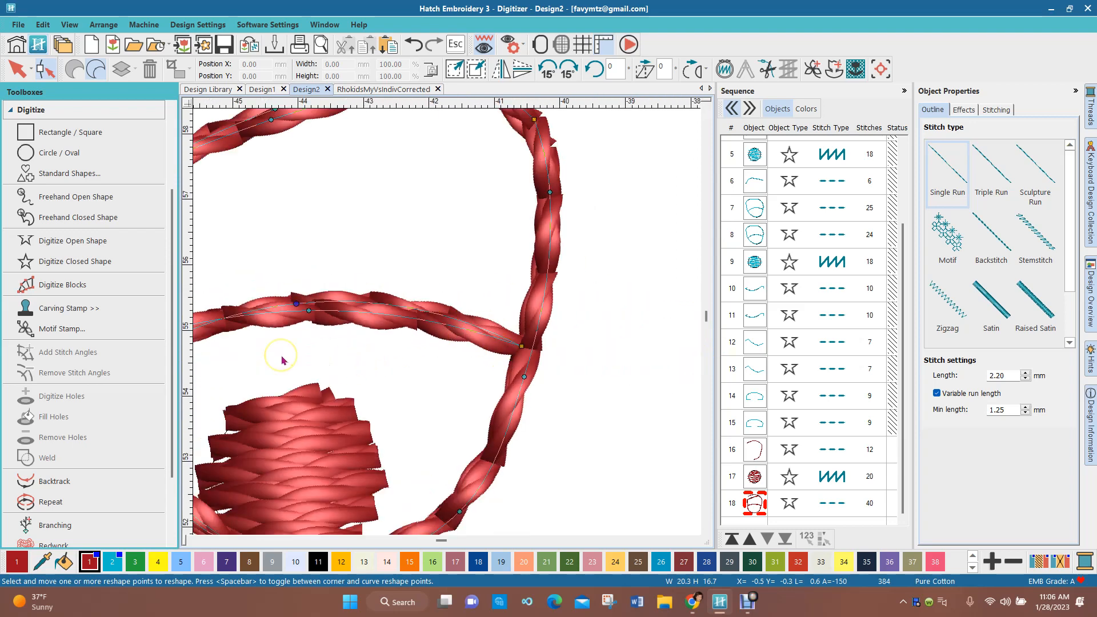
Spread the doubled inner side below the junction by nudging its overlapping nodes apart down toward the pupil
scroll(282, 359, down, 2)
scroll(400, 366, up, 3)
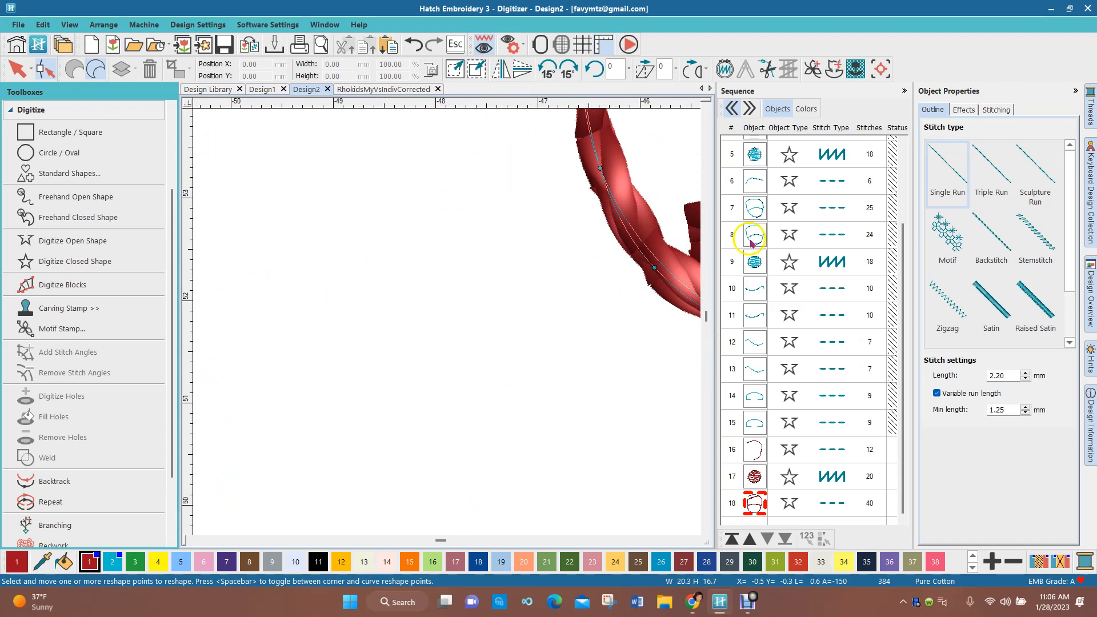
scroll(449, 312, down, 2)
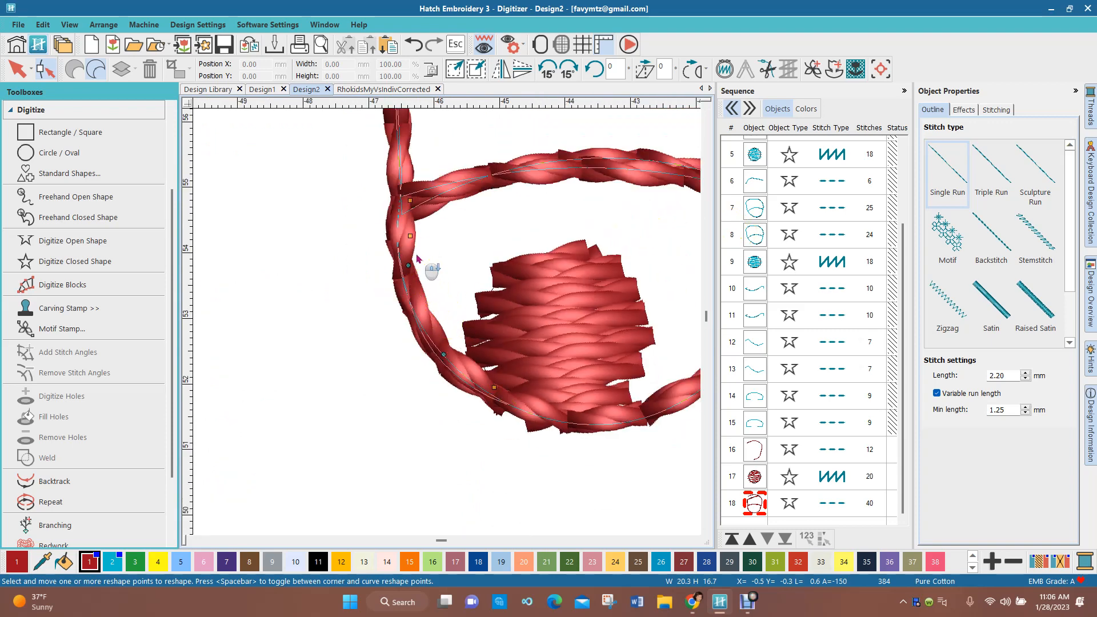
scroll(448, 327, down, 1)
drag(435, 291, 431, 297)
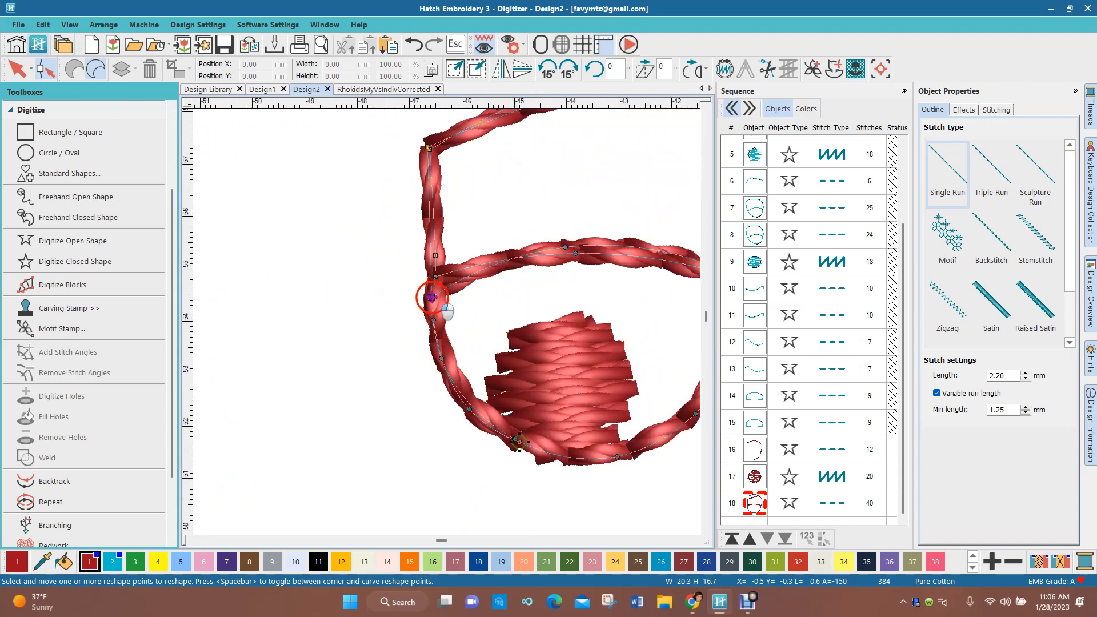
drag(433, 319, 441, 323)
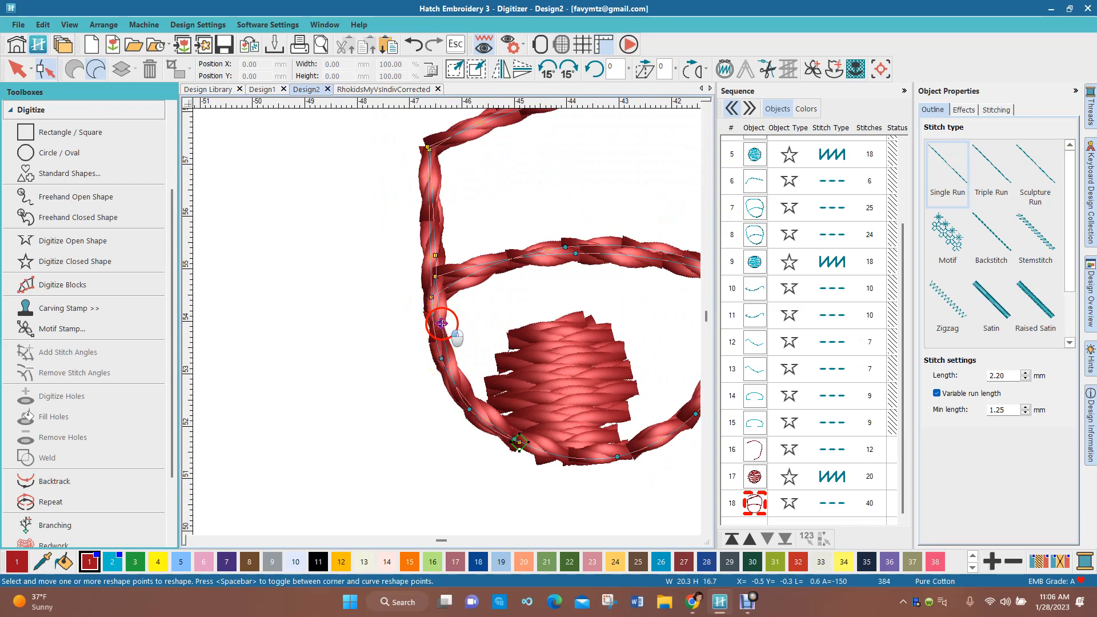
drag(469, 409, 463, 410)
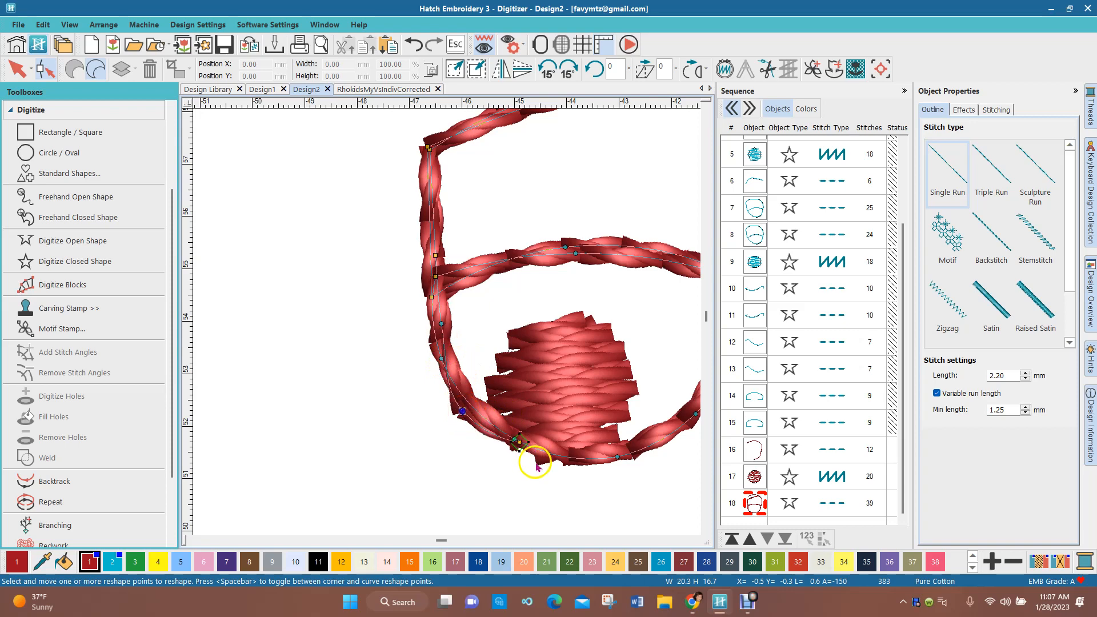
Move the bottom node of the outline downward and the two lower outer-side nodes outward
scroll(537, 466, down, 2)
drag(497, 312, 497, 323)
drag(549, 288, 556, 290)
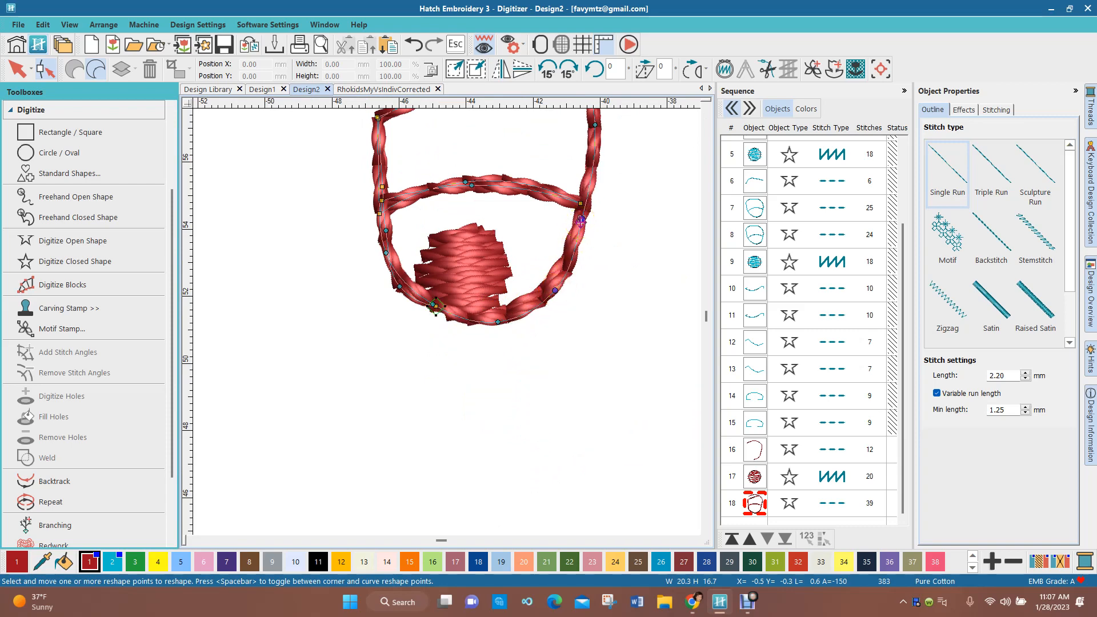
click(587, 220)
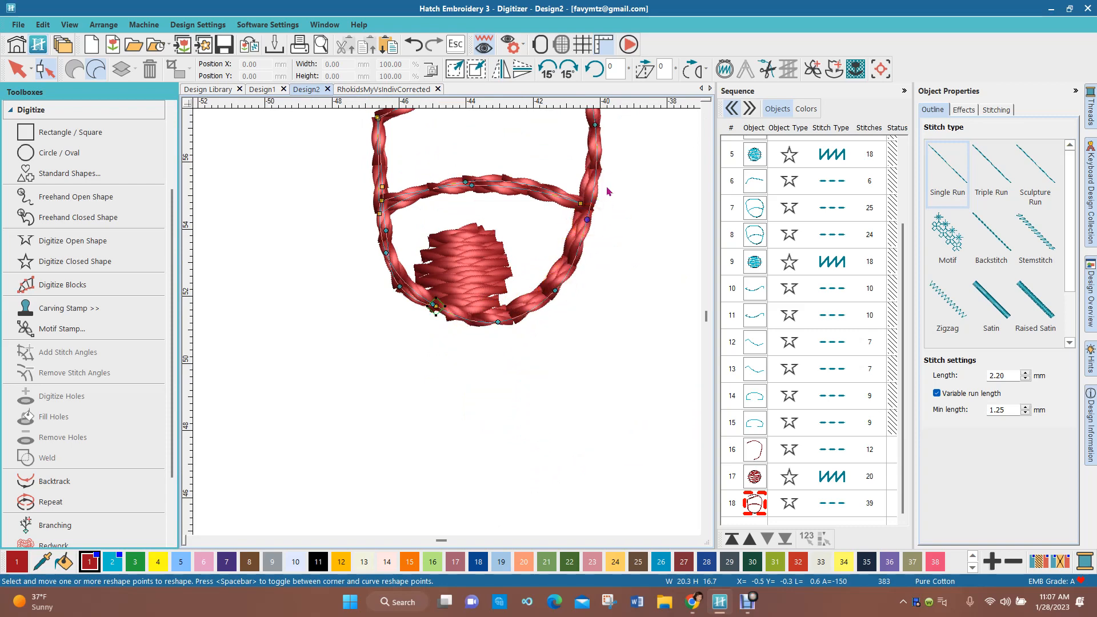
Move the upper outer-side node and the nodes around the upper outer corner slightly outward
scroll(582, 129, down, 1)
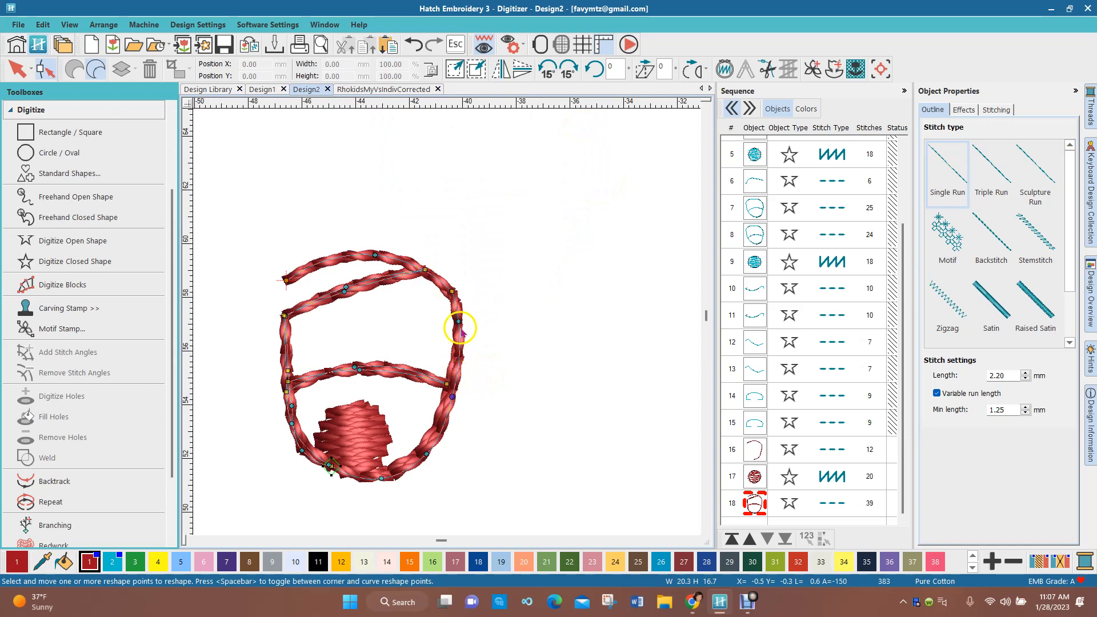
drag(459, 323, 465, 317)
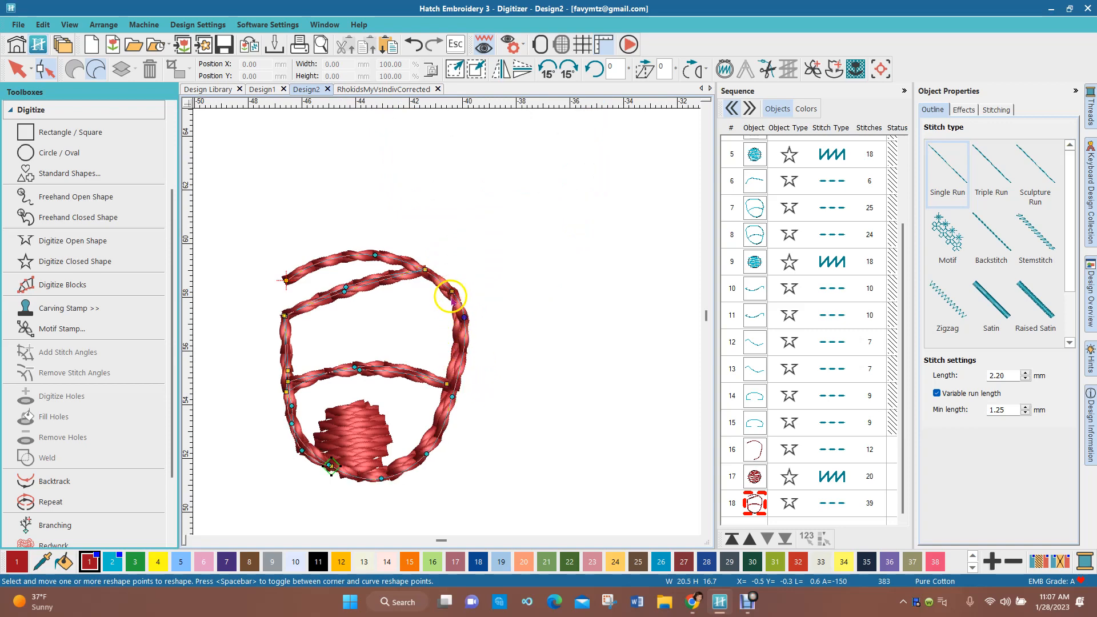
drag(450, 291, 425, 263)
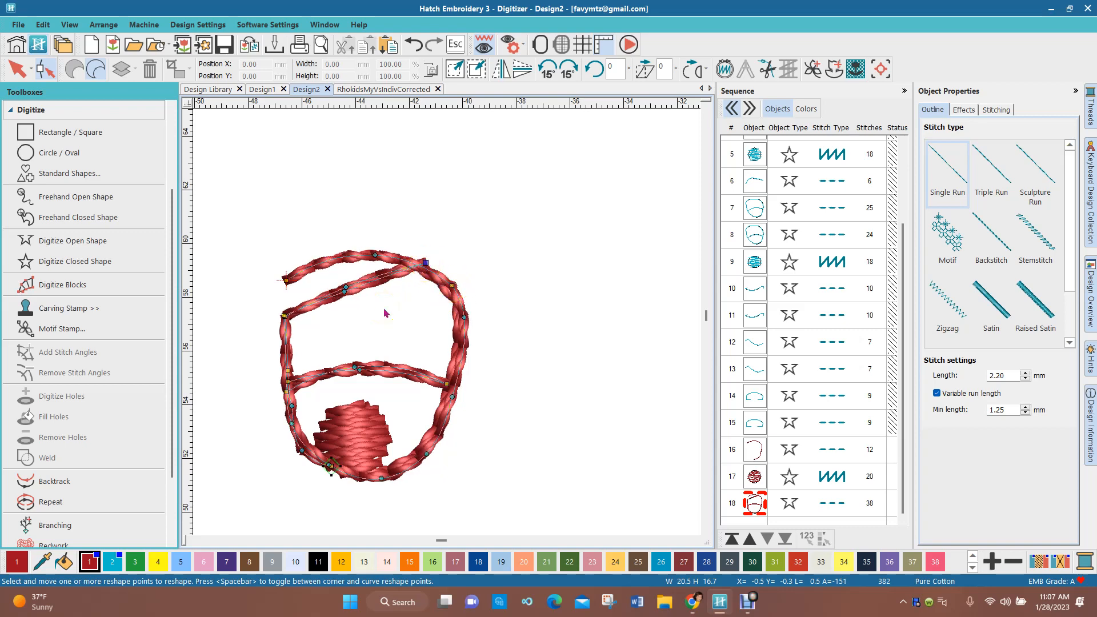
Move the crease line's outer end node back so it meets the outer outline
scroll(430, 264, up, 4)
click(488, 429)
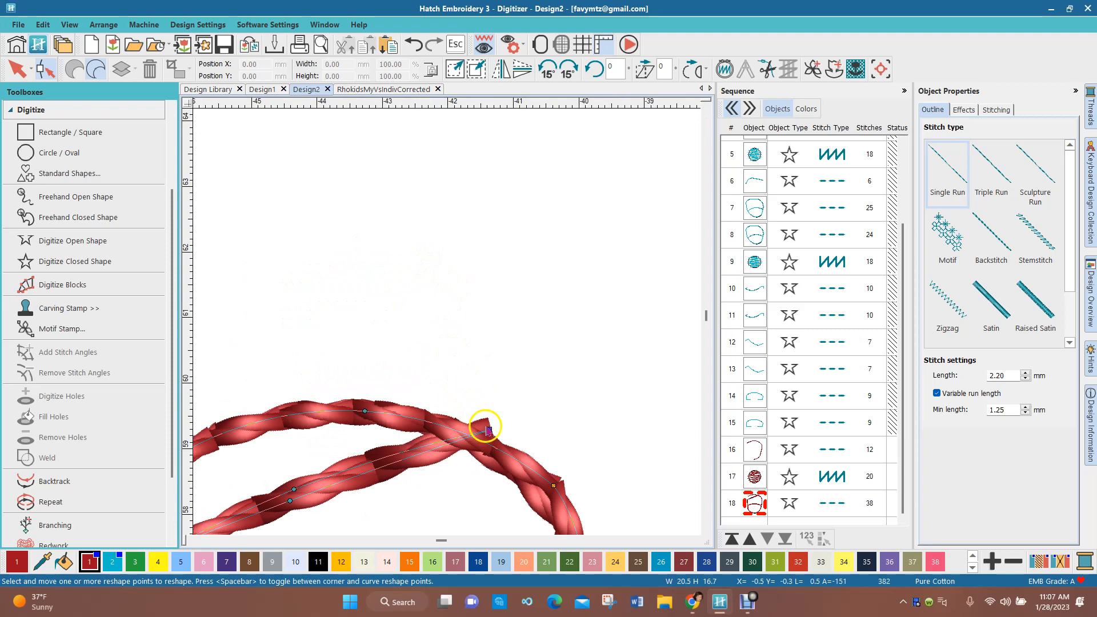
drag(489, 430, 469, 443)
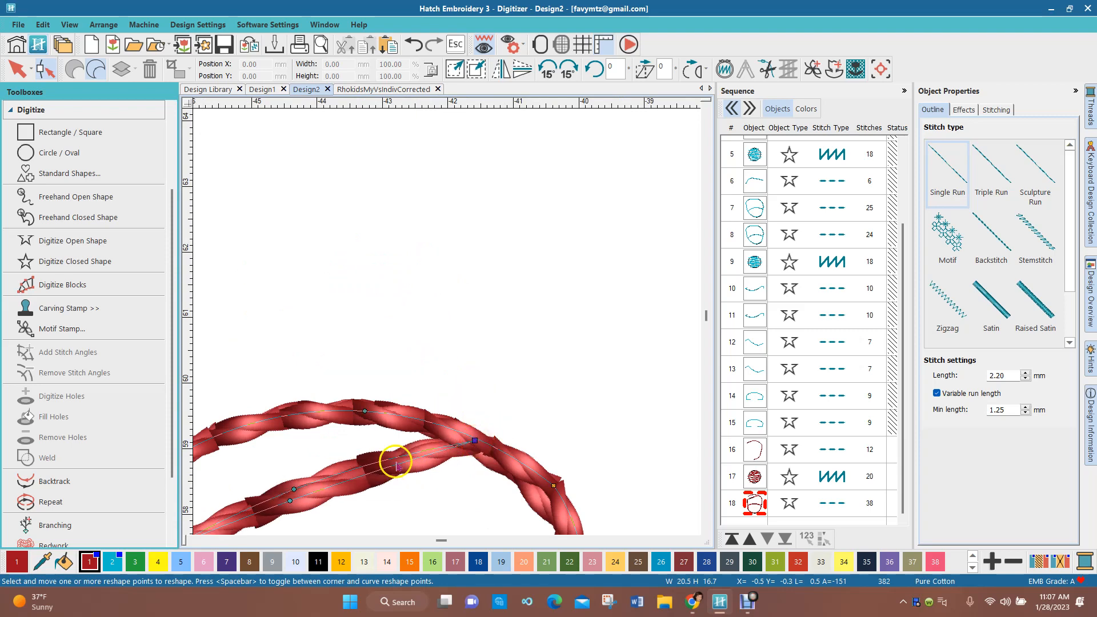
scroll(370, 422, down, 1)
scroll(449, 327, down, 1)
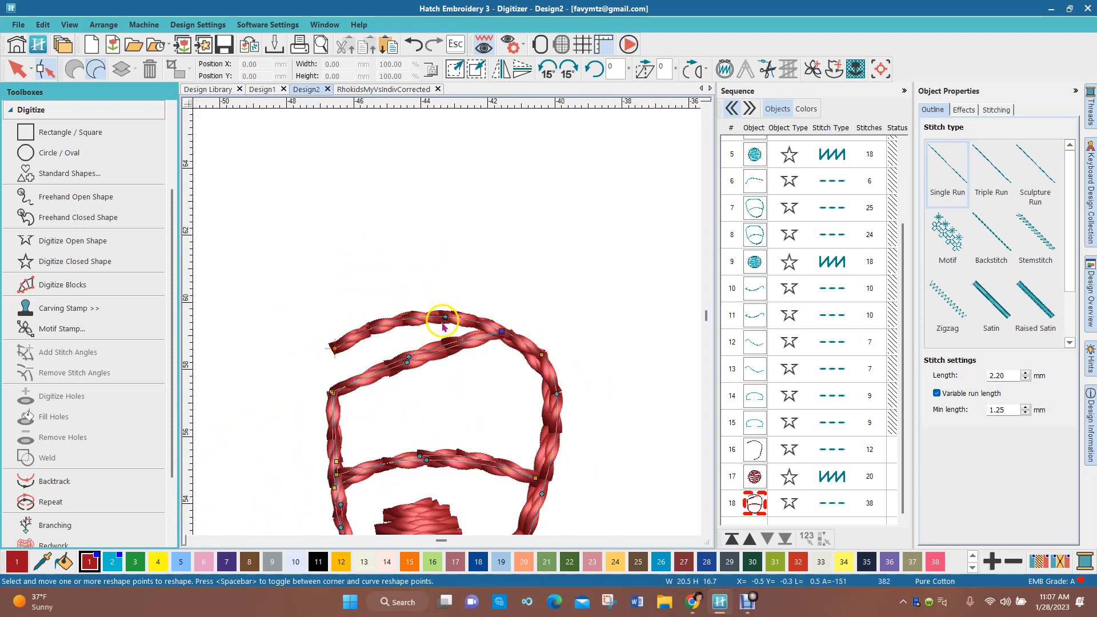
Raise the middle node of the top arc to separate its doubled lines
scroll(445, 320, up, 2)
click(455, 309)
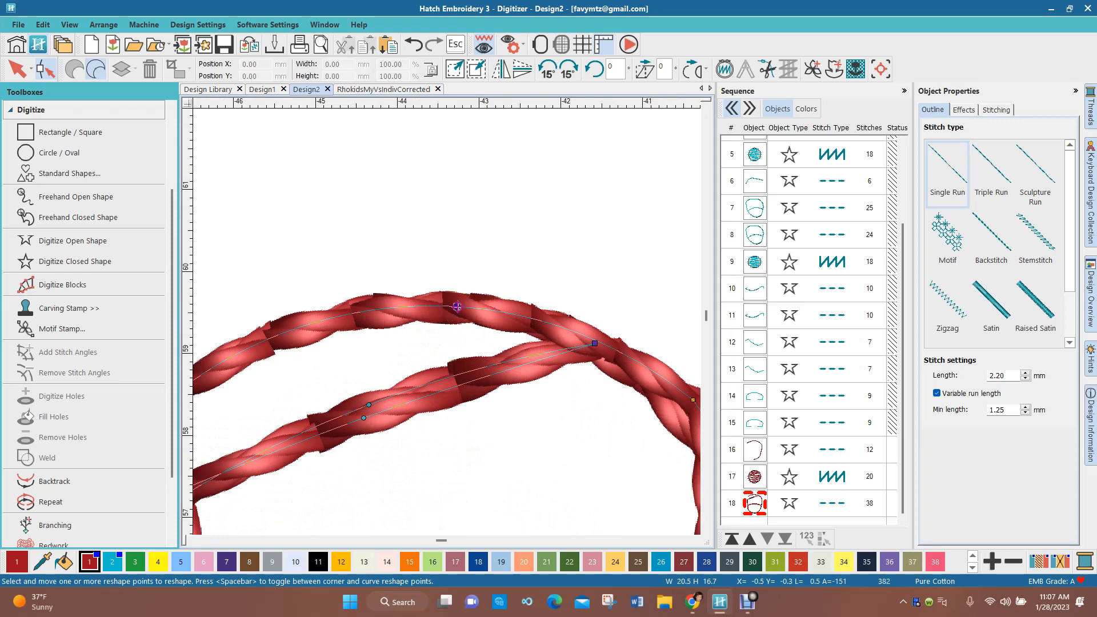
drag(457, 307, 460, 290)
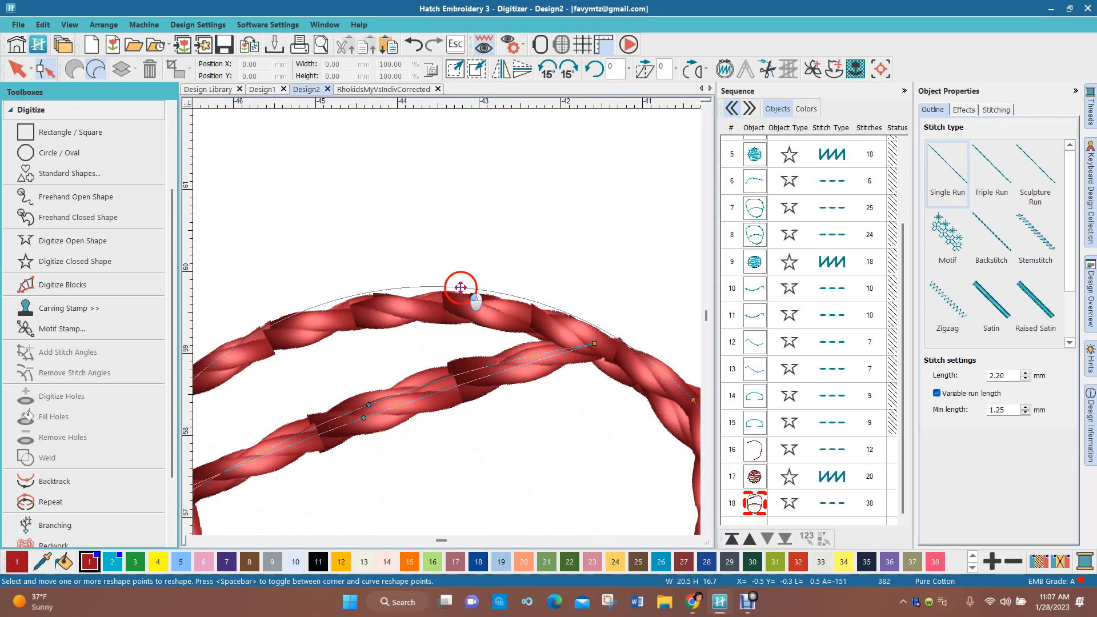
scroll(448, 326, down, 1)
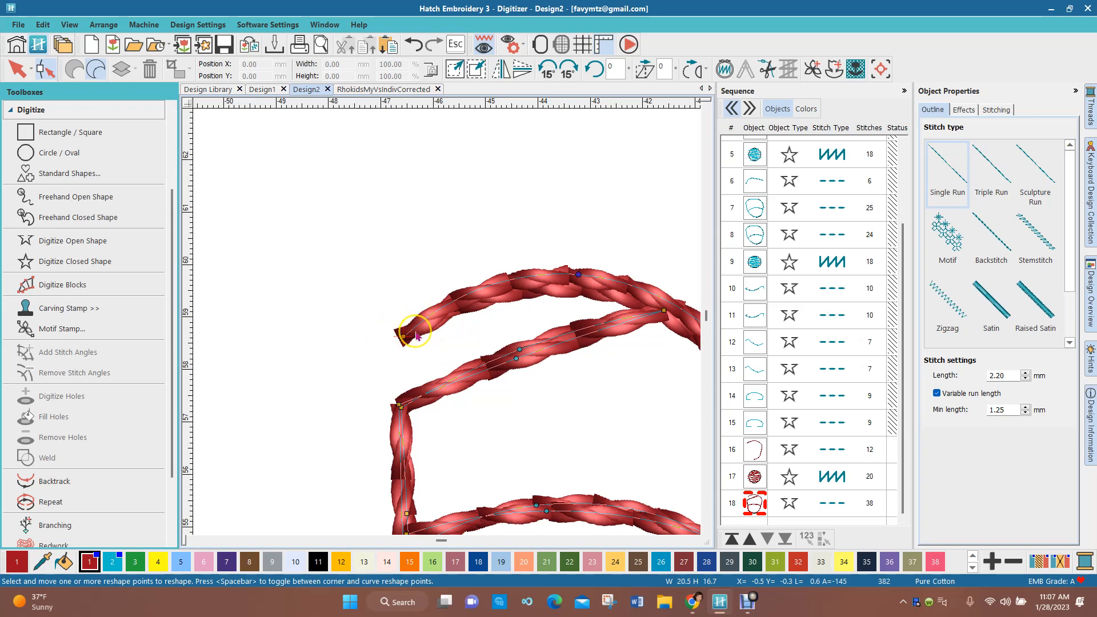
Reposition the outline's end node at the upper inner tip beside the first line's end, checking it with TrueView off
scroll(415, 335, up, 2)
drag(418, 335, 415, 324)
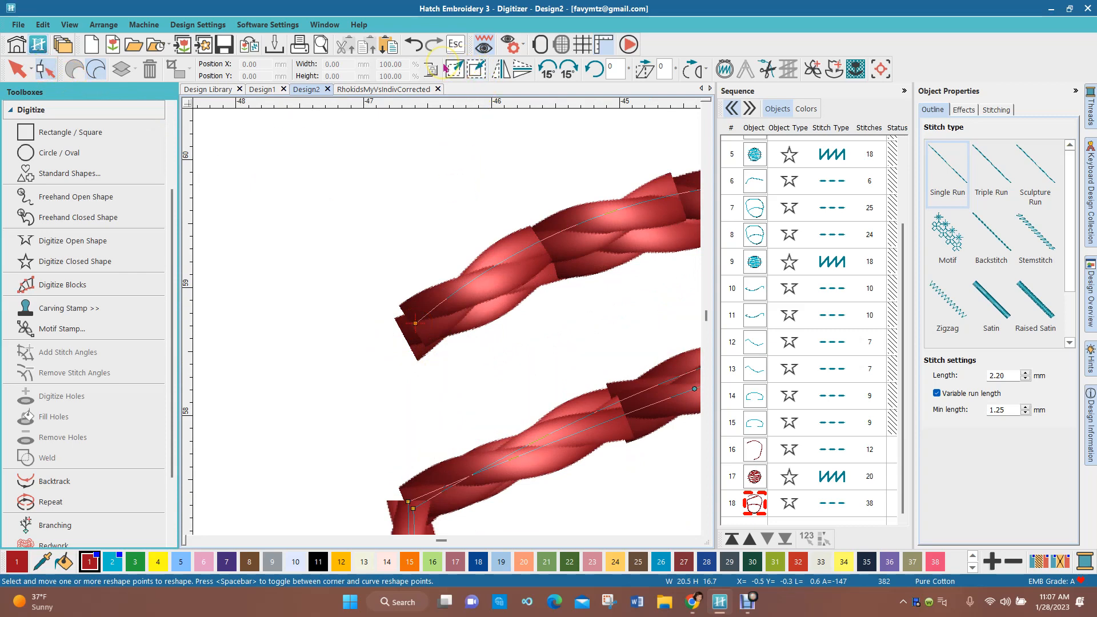
click(484, 44)
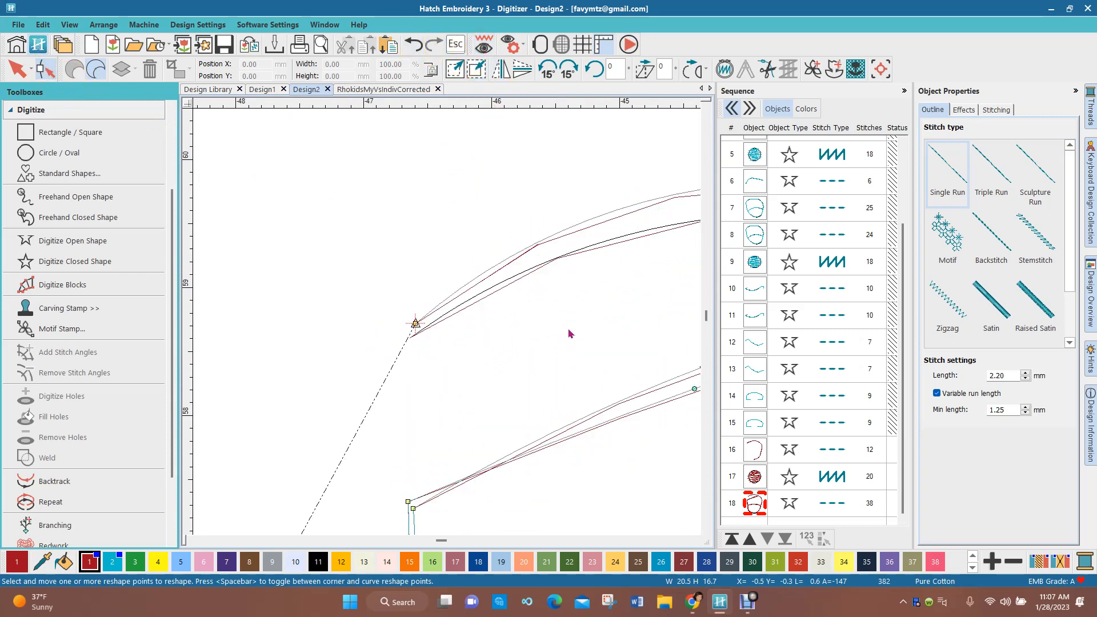
scroll(576, 338, down, 4)
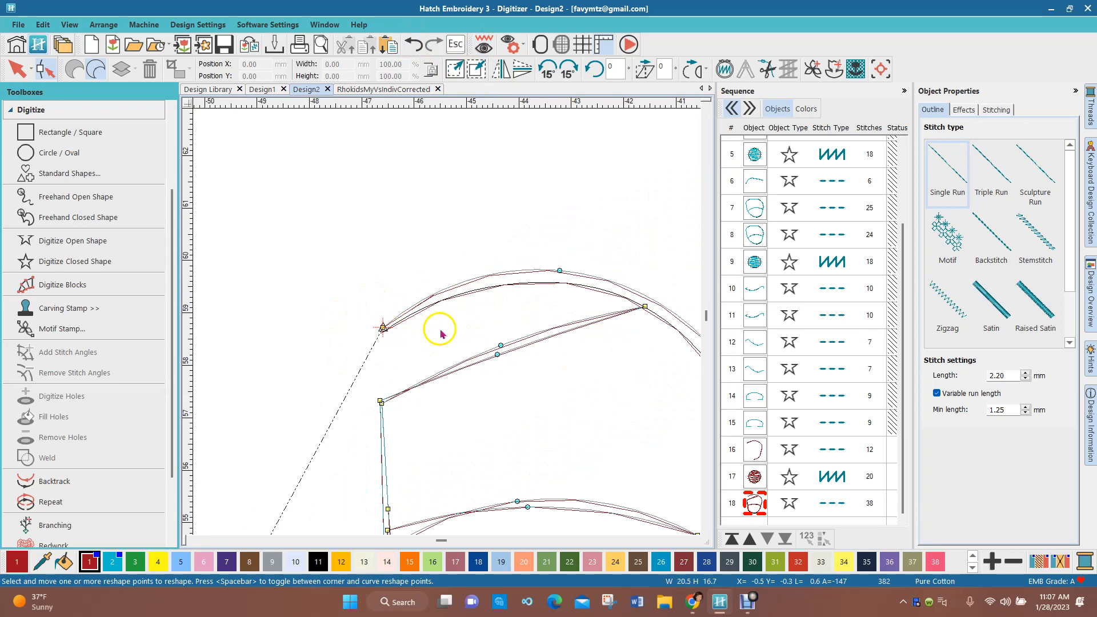
scroll(384, 327, up, 5)
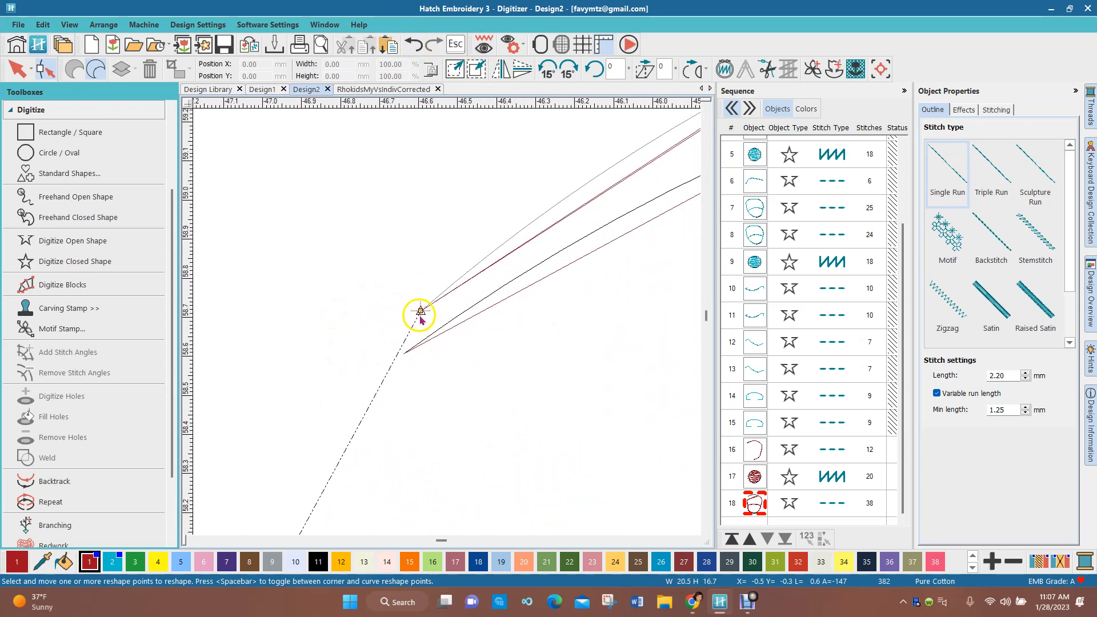
drag(419, 311, 405, 327)
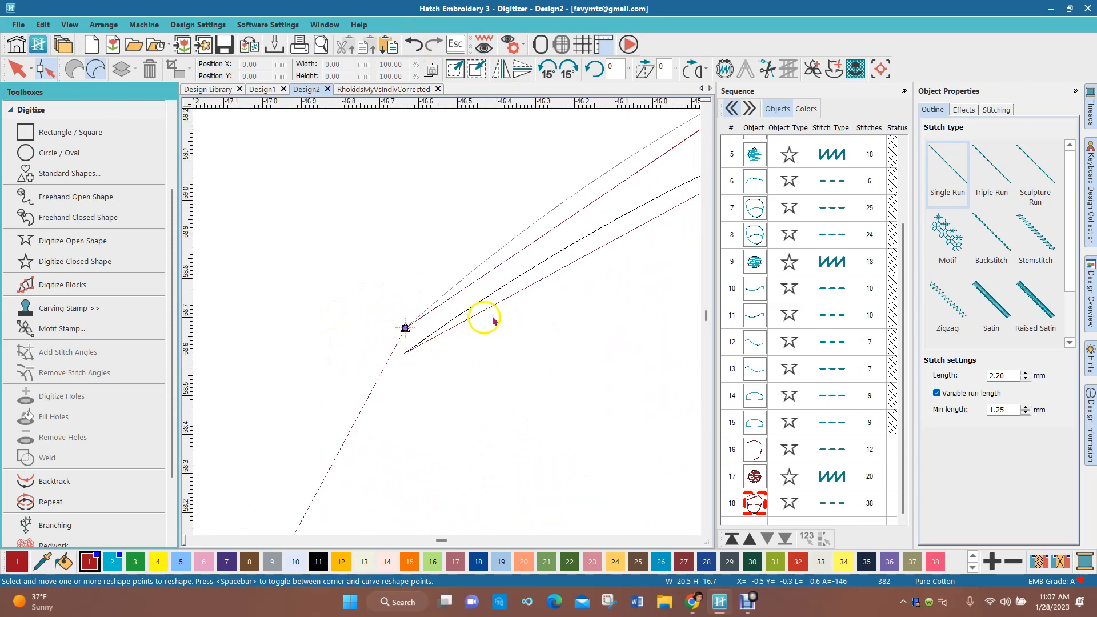
Finish reshaping the outline and show the whole eye in TrueView
scroll(490, 323, down, 6)
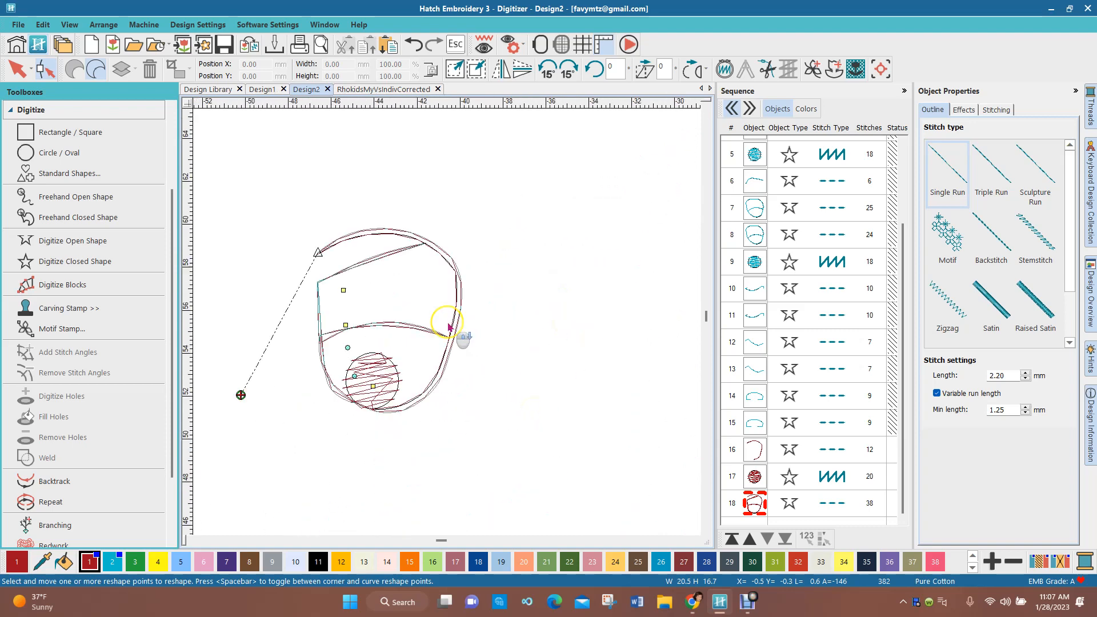
scroll(450, 327, down, 1)
key(Escape)
click(485, 43)
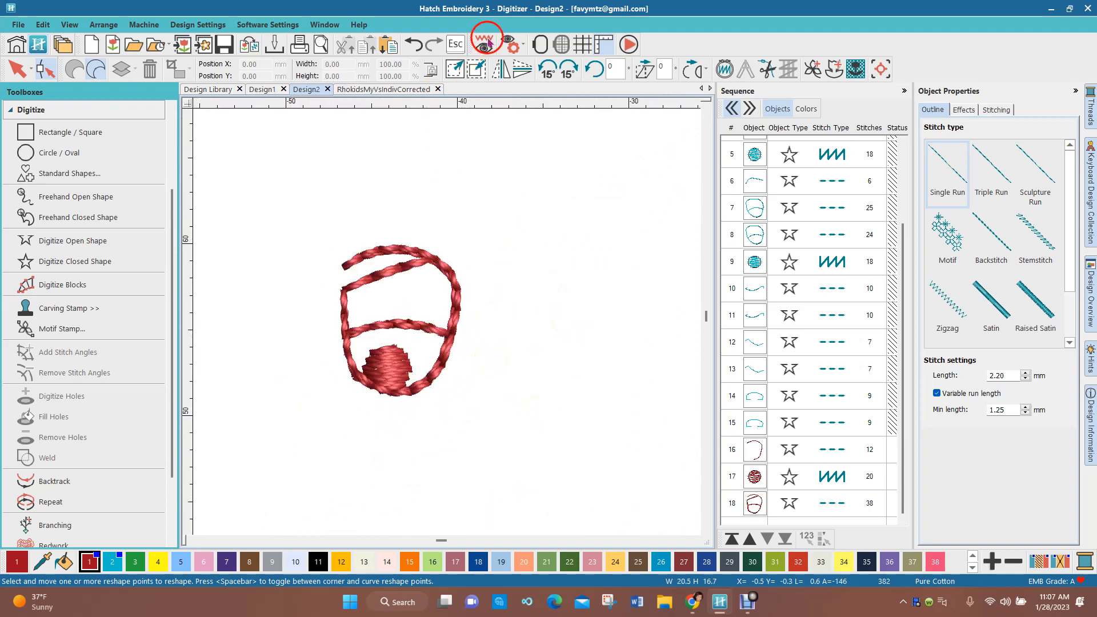
Unhide all objects in the design and turn TrueView off to show the face's stitch lines
scroll(450, 320, down, 1)
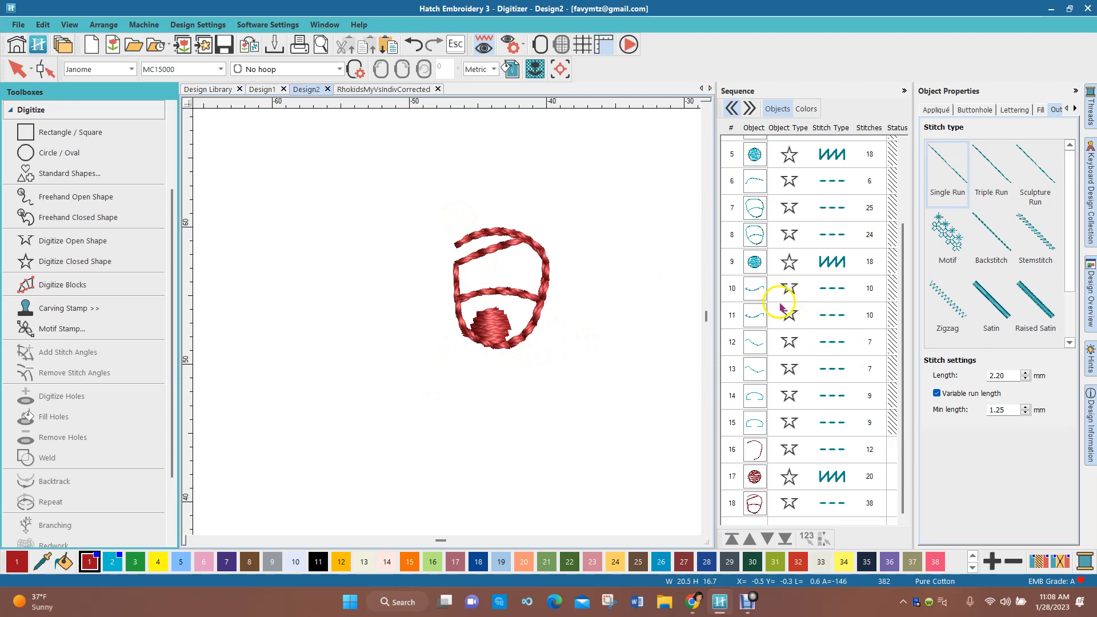
click(754, 287)
right_click(754, 287)
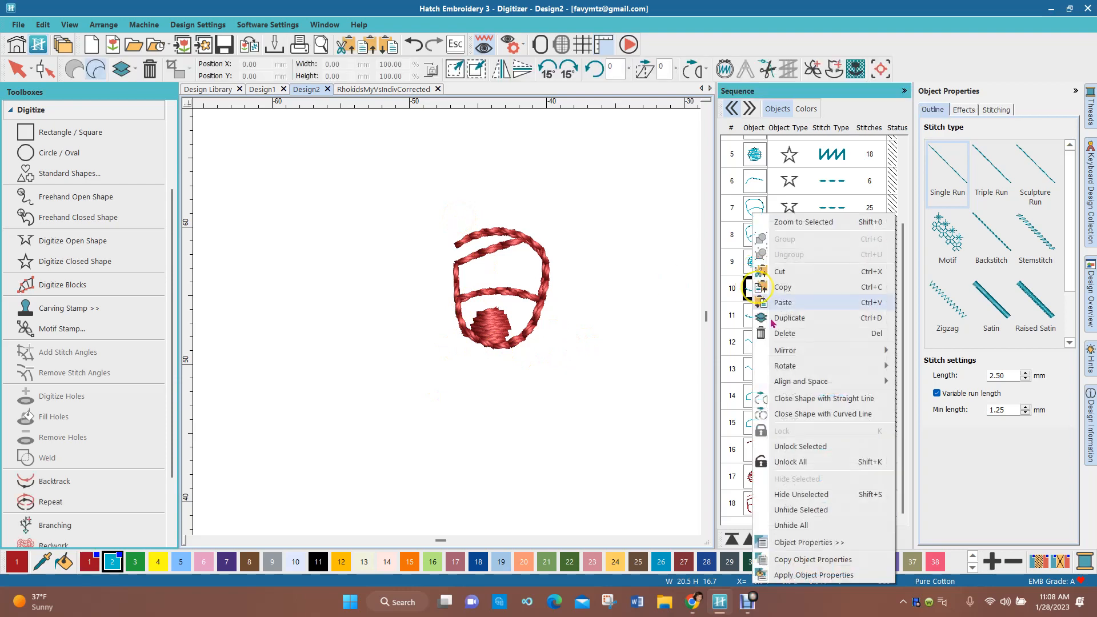
click(783, 526)
click(596, 436)
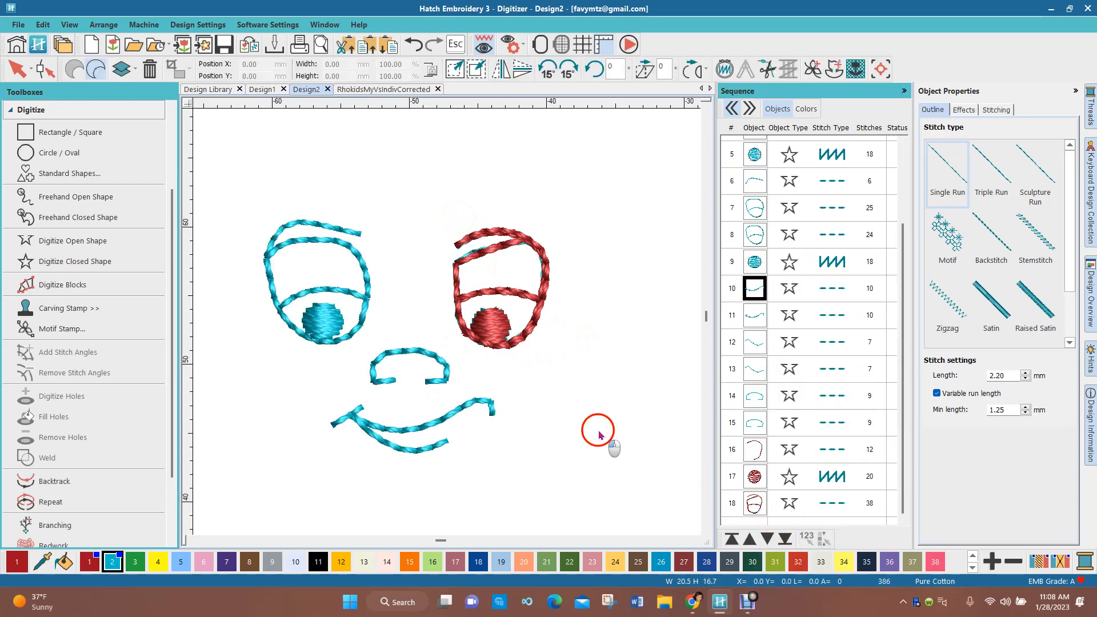
click(484, 44)
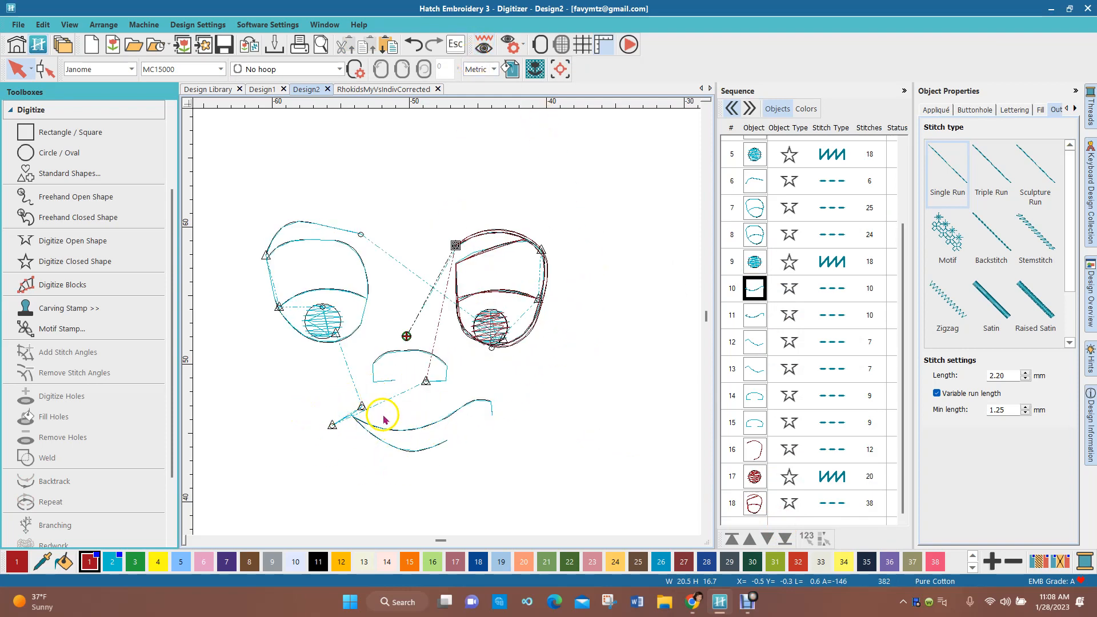
Begin a Single Run open shape at the mouth's corner, tracing the lower lip line to its end and doubling back to the corner
scroll(355, 440, up, 2)
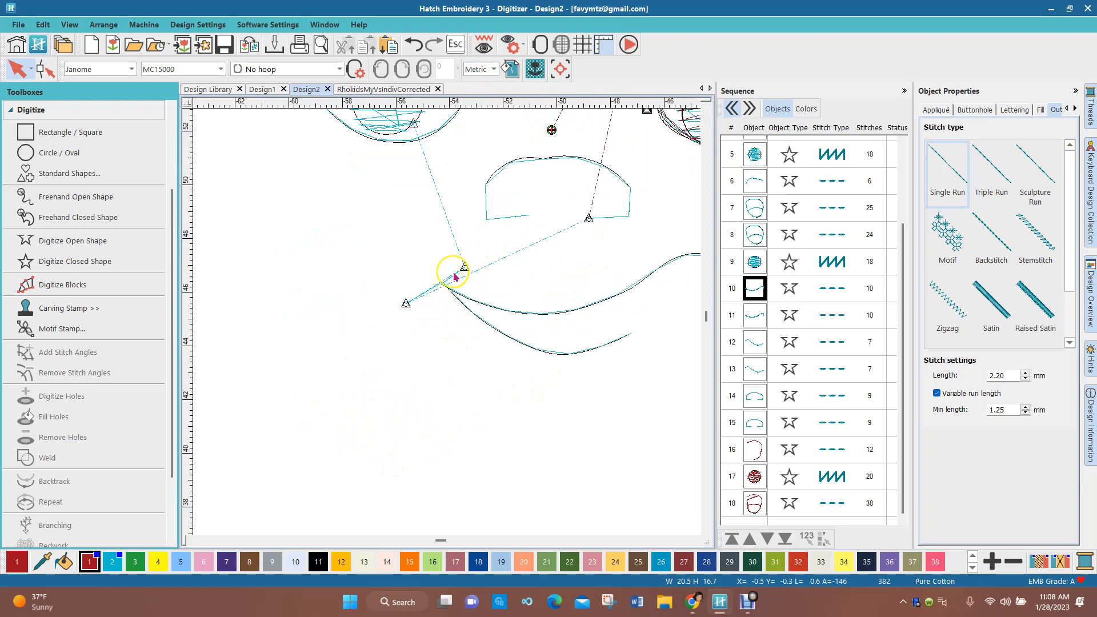
scroll(567, 270, down, 1)
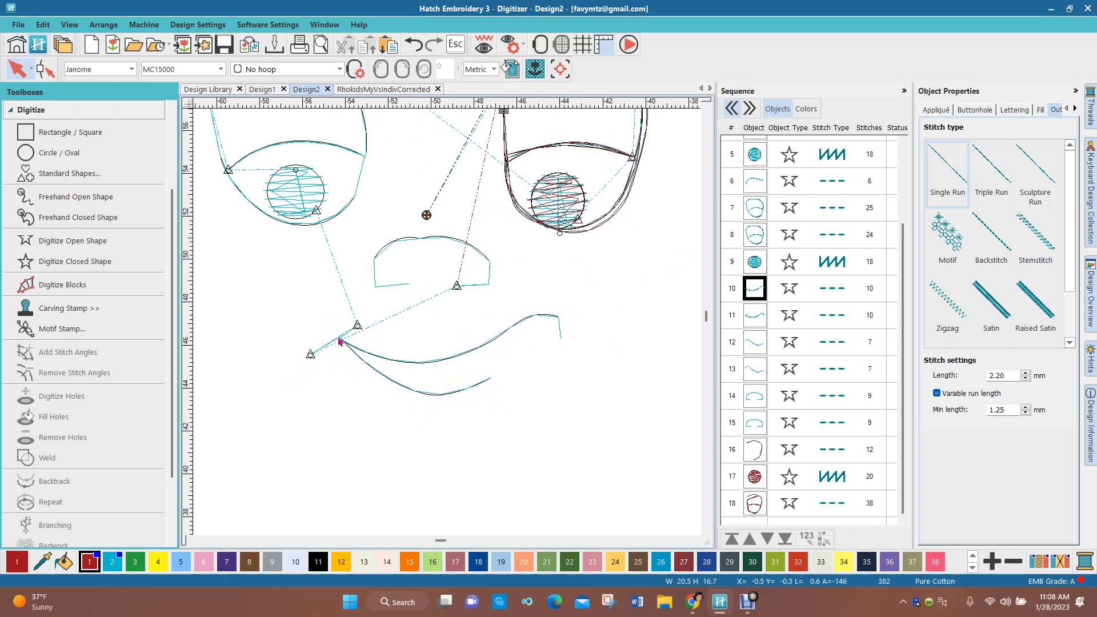
click(68, 241)
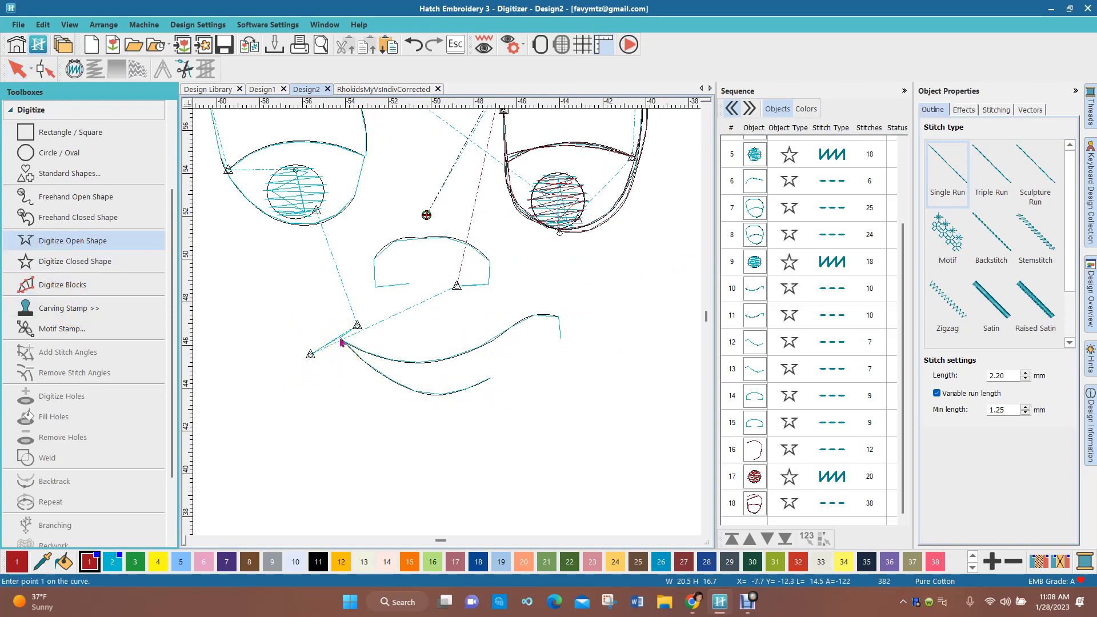
click(384, 377)
click(435, 397)
click(494, 380)
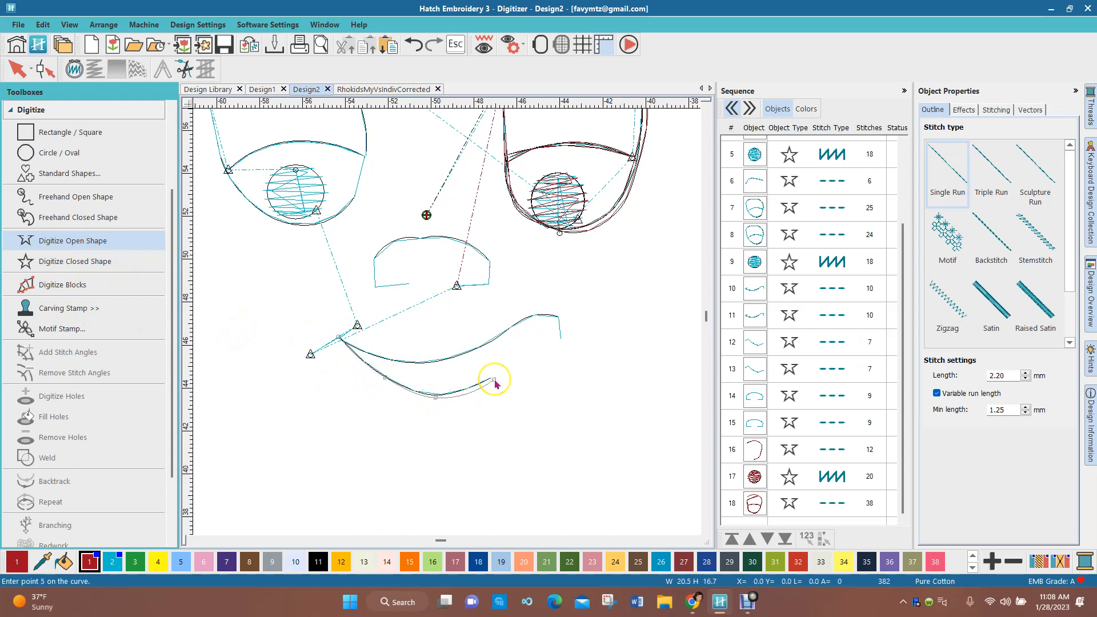
click(383, 382)
click(340, 338)
Continue the same run along the upper mouth line and its short end stroke, doubling back to the mouth's corner
click(402, 362)
click(475, 346)
click(528, 315)
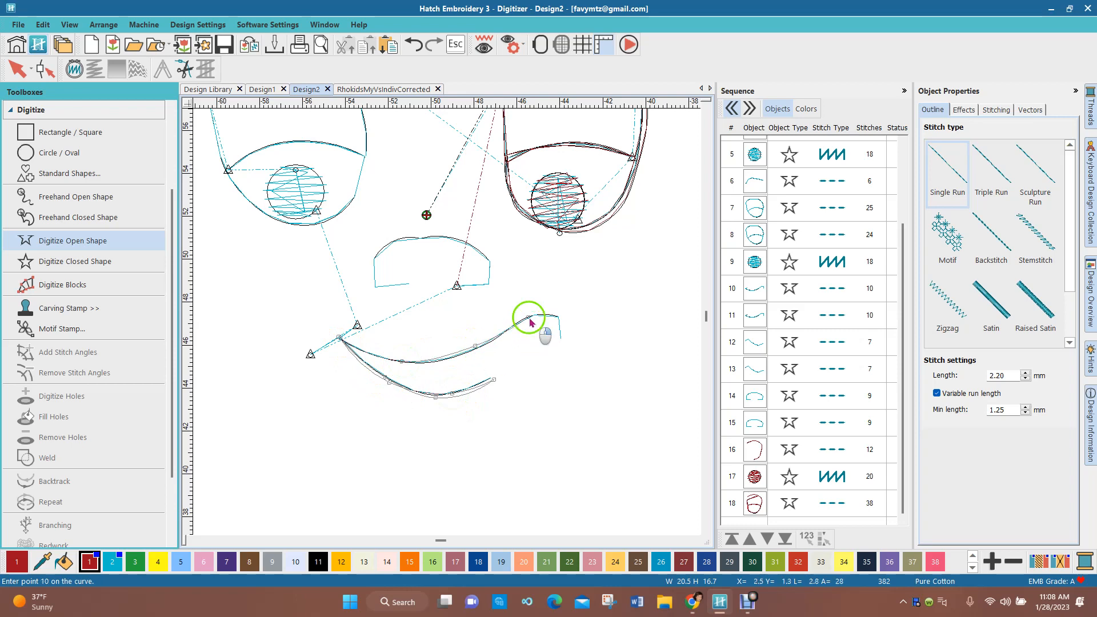
click(561, 341)
click(525, 321)
click(469, 355)
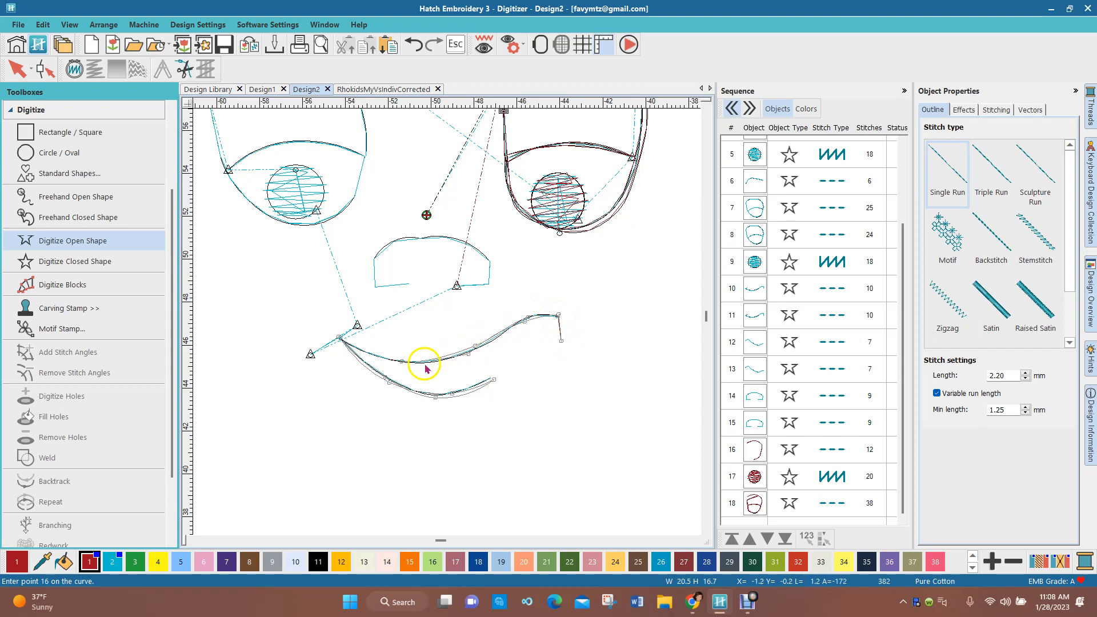
click(392, 362)
click(347, 354)
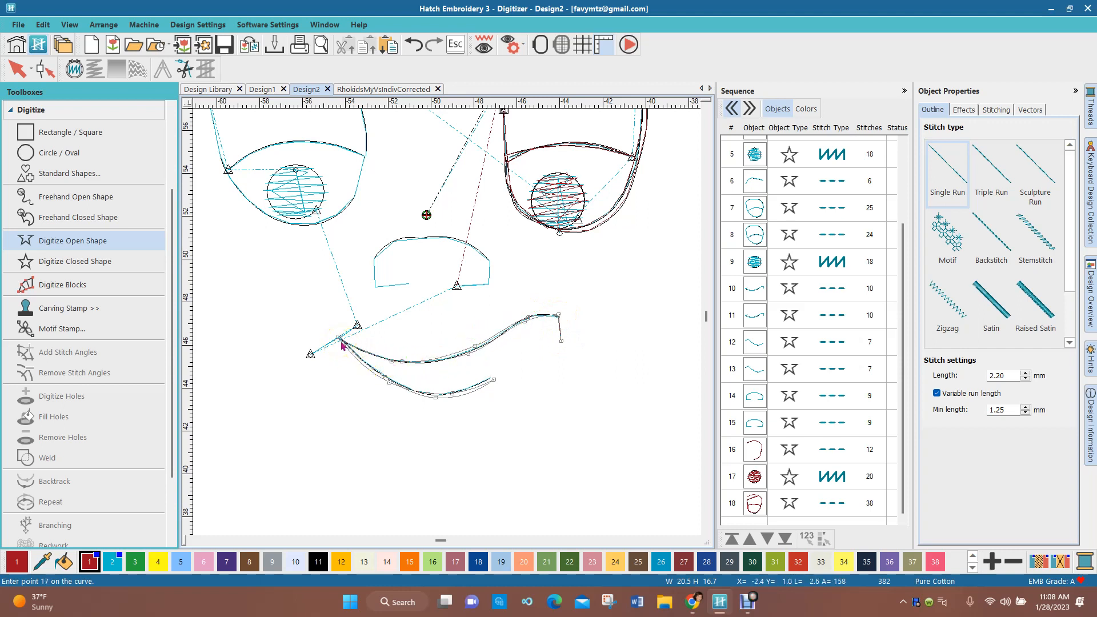
click(340, 340)
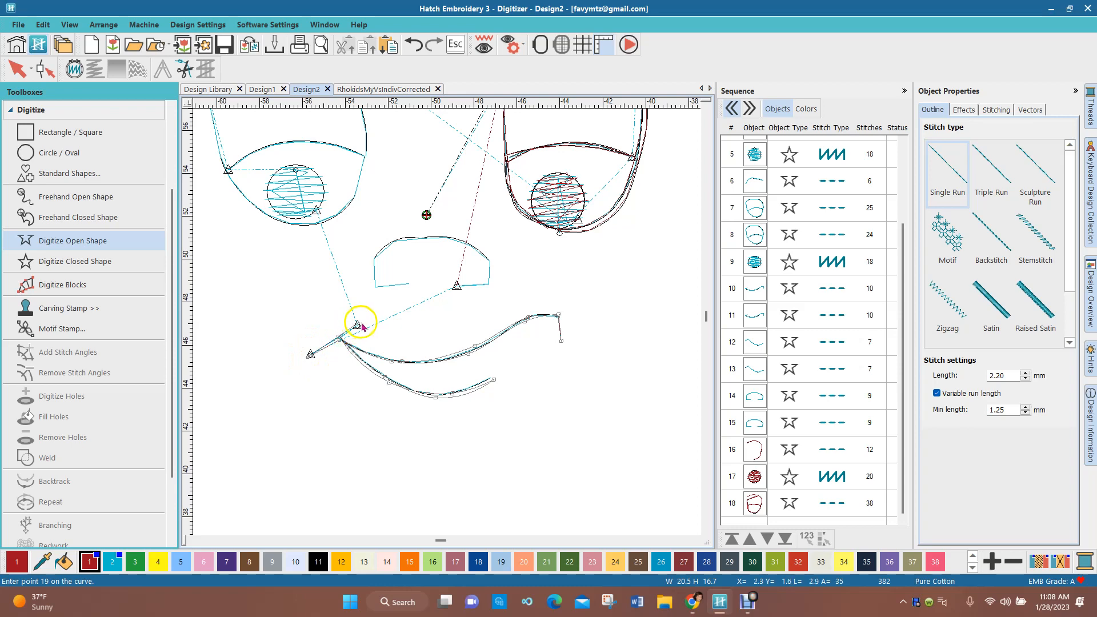
Trace the short crease across the mouth's corner in the same run, doubling back along it, and complete the shape
scroll(350, 337, up, 3)
click(341, 337)
click(508, 269)
right_click(434, 327)
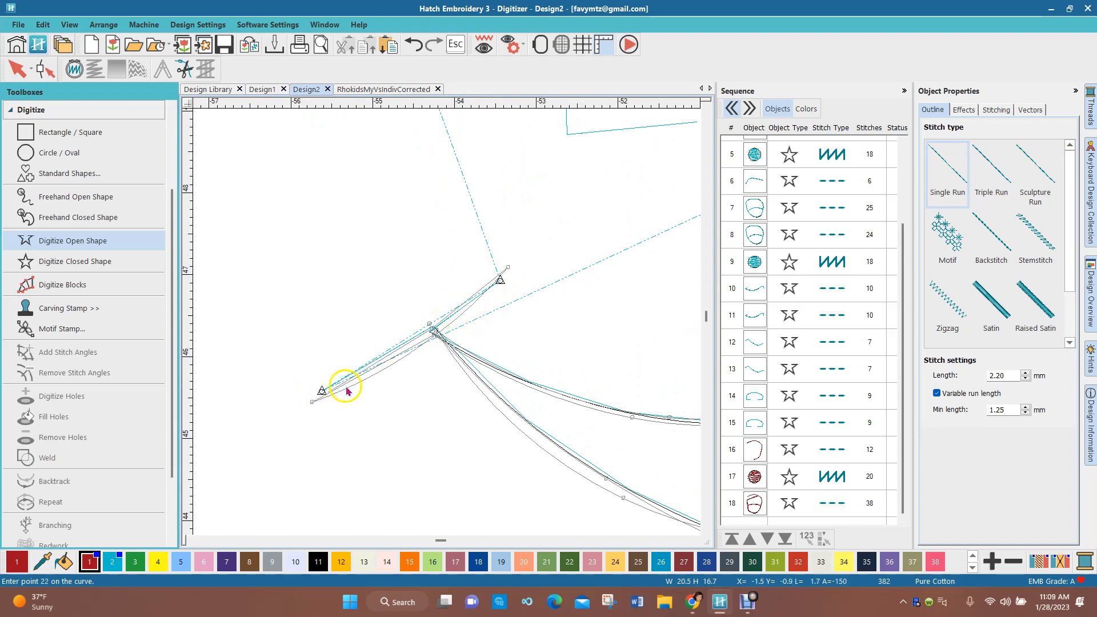
right_click(314, 402)
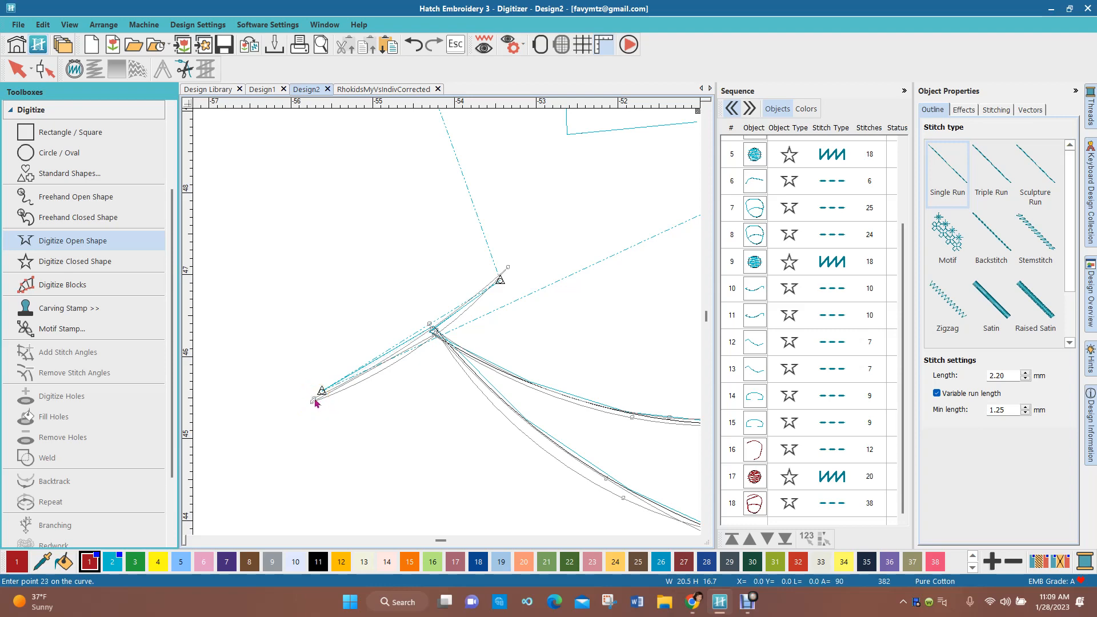
key(Return)
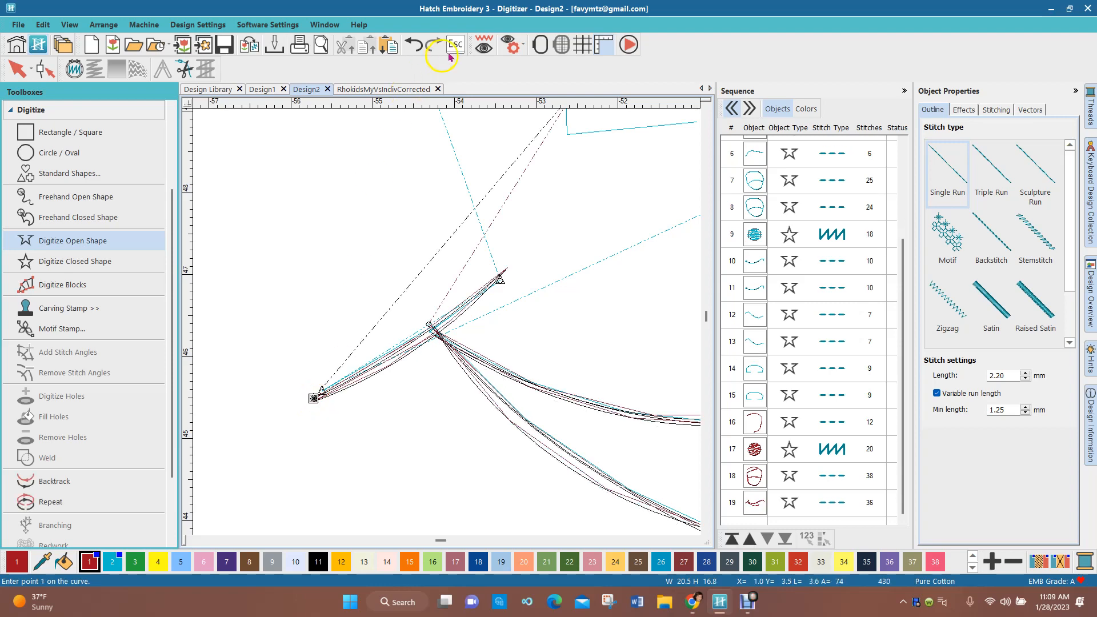
Show the mouth in TrueView and shift a node on its lower lip line to adjust the doubled lines
click(484, 44)
scroll(546, 290, down, 5)
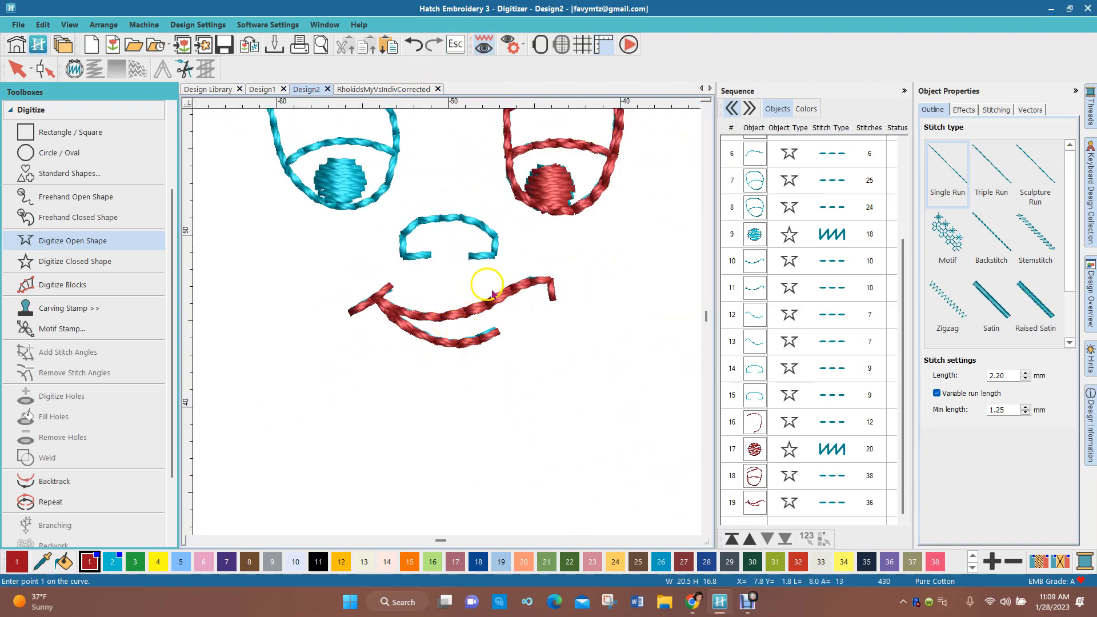
scroll(464, 364, up, 3)
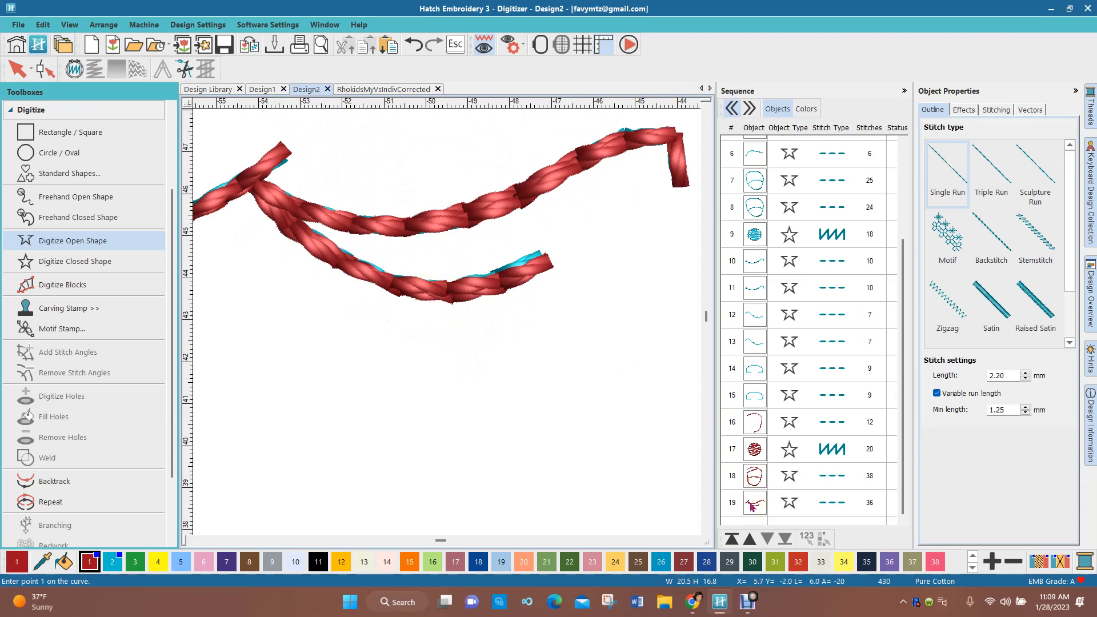
click(753, 504)
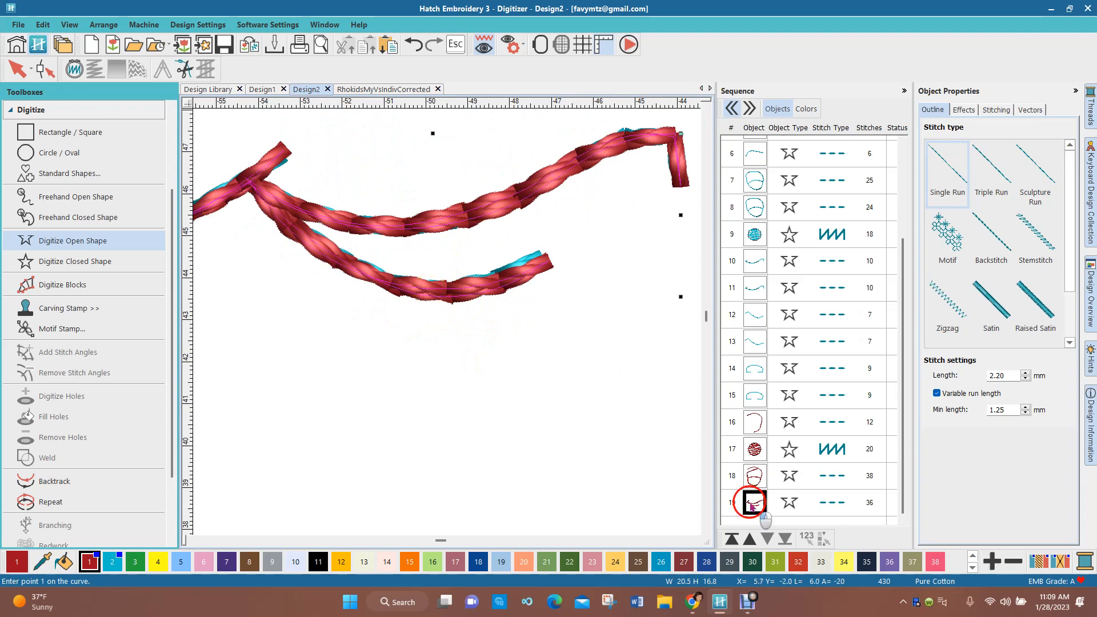
click(45, 68)
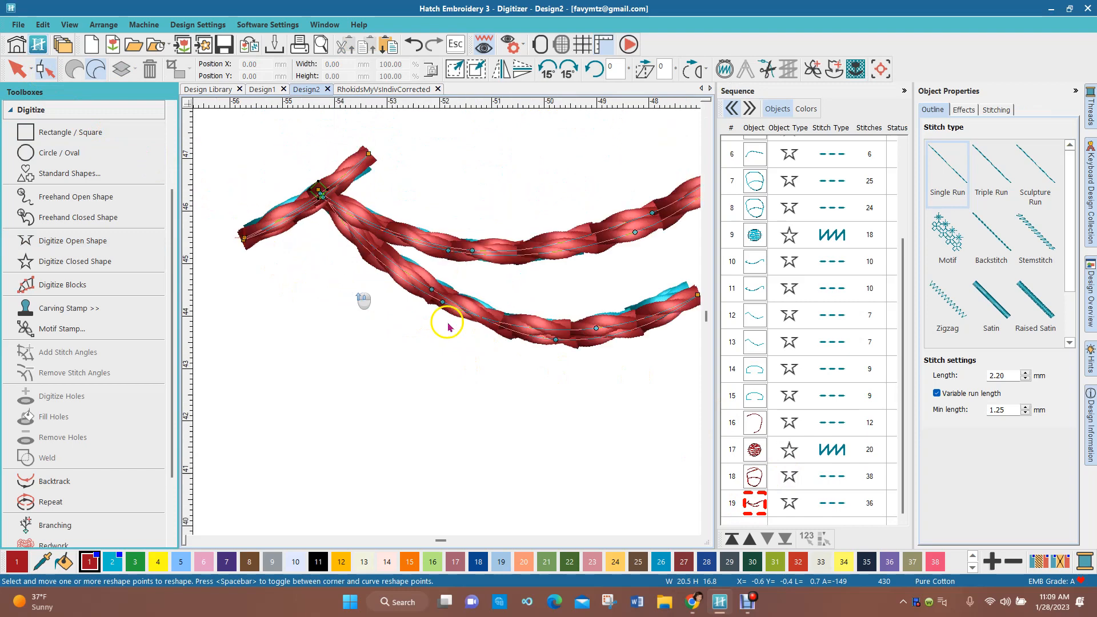
scroll(354, 291, up, 2)
mouse_move(440, 296)
mouse_down()
mouse_move(437, 306)
mouse_move(448, 287)
mouse_move(428, 284)
mouse_move(414, 301)
mouse_move(449, 290)
mouse_move(446, 298)
mouse_up()
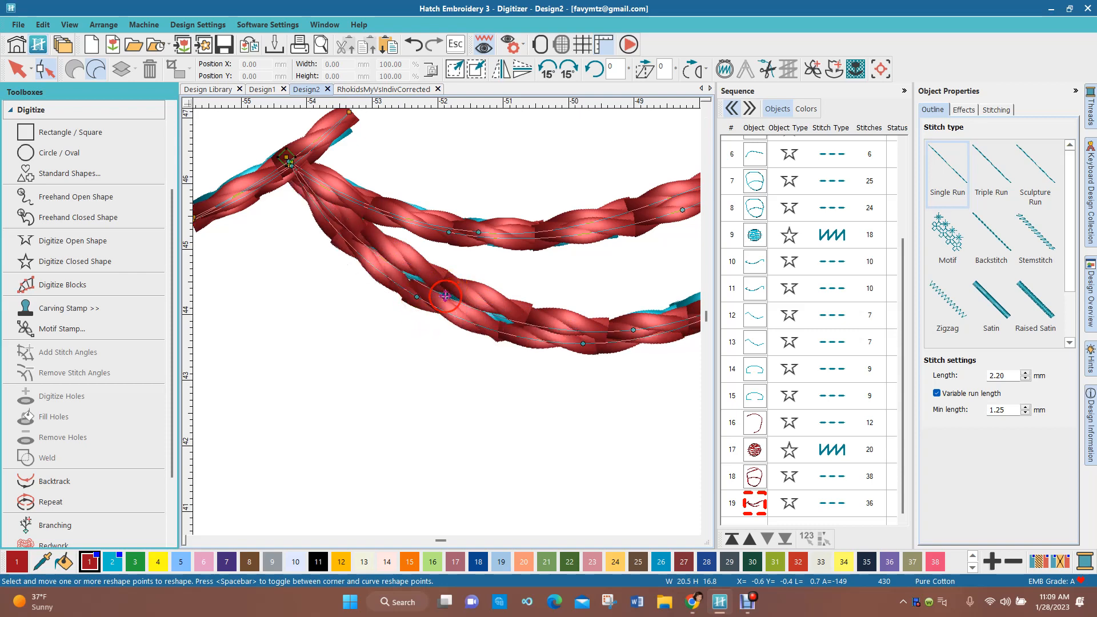
scroll(583, 293, down, 2)
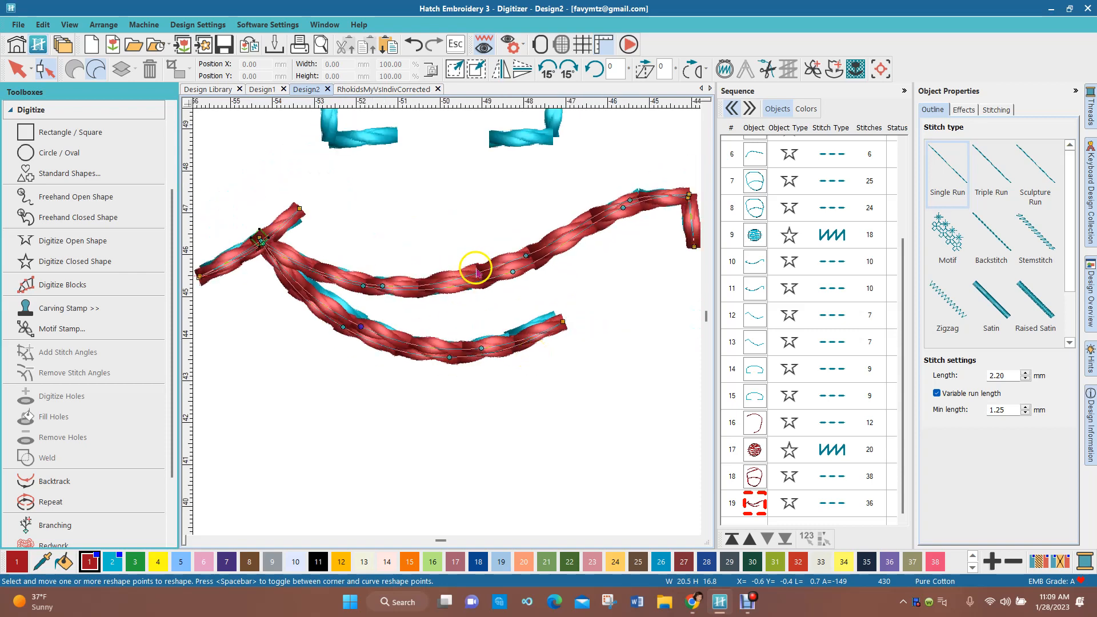
scroll(470, 277, down, 2)
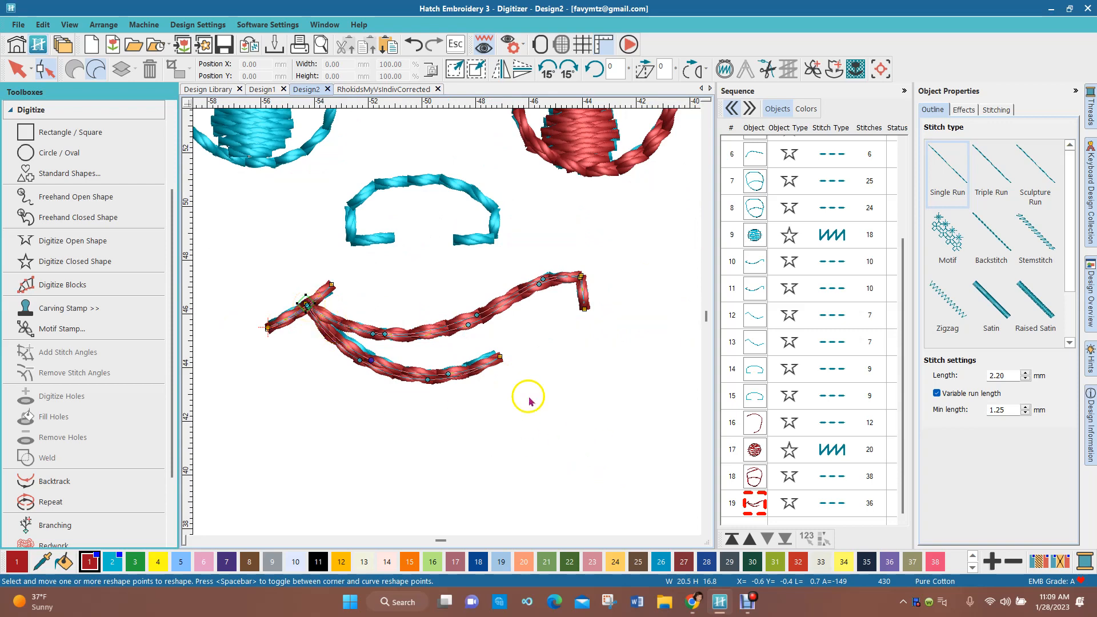
click(524, 431)
key(Escape)
scroll(337, 239, down, 4)
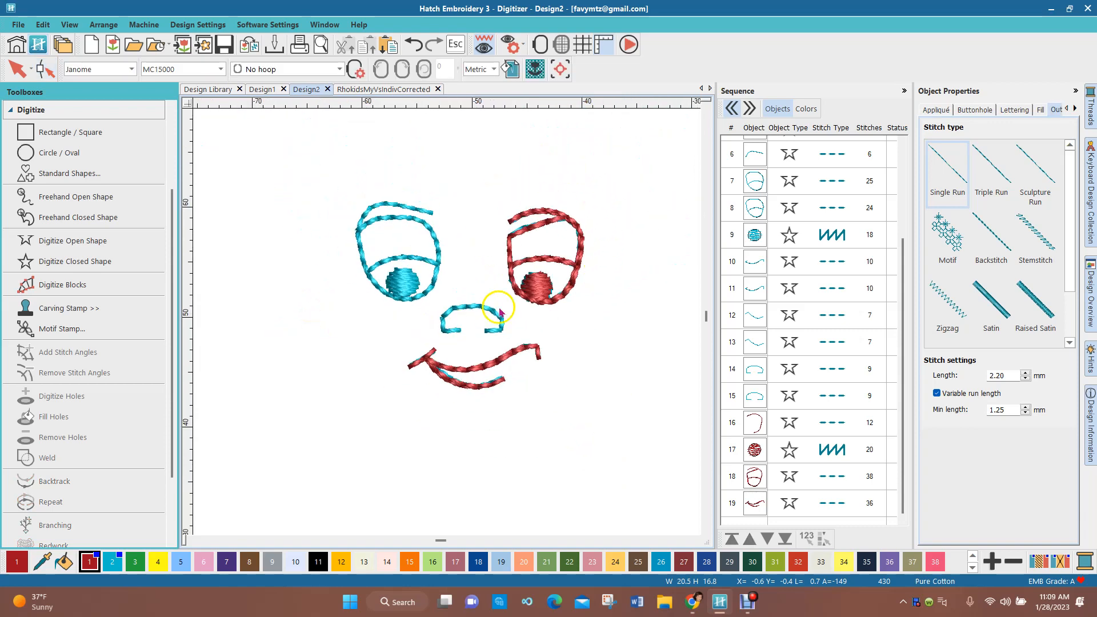
Examine the face's travel lines and trims in the RhokidsMyVsIndivCorrected design and return to Design2
click(350, 93)
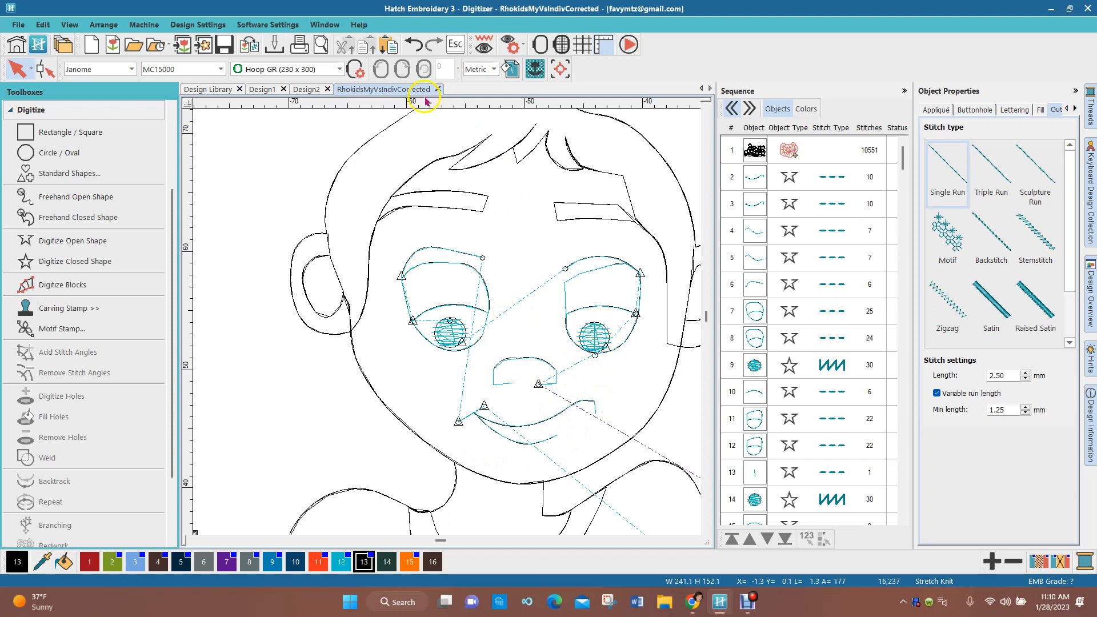
click(304, 90)
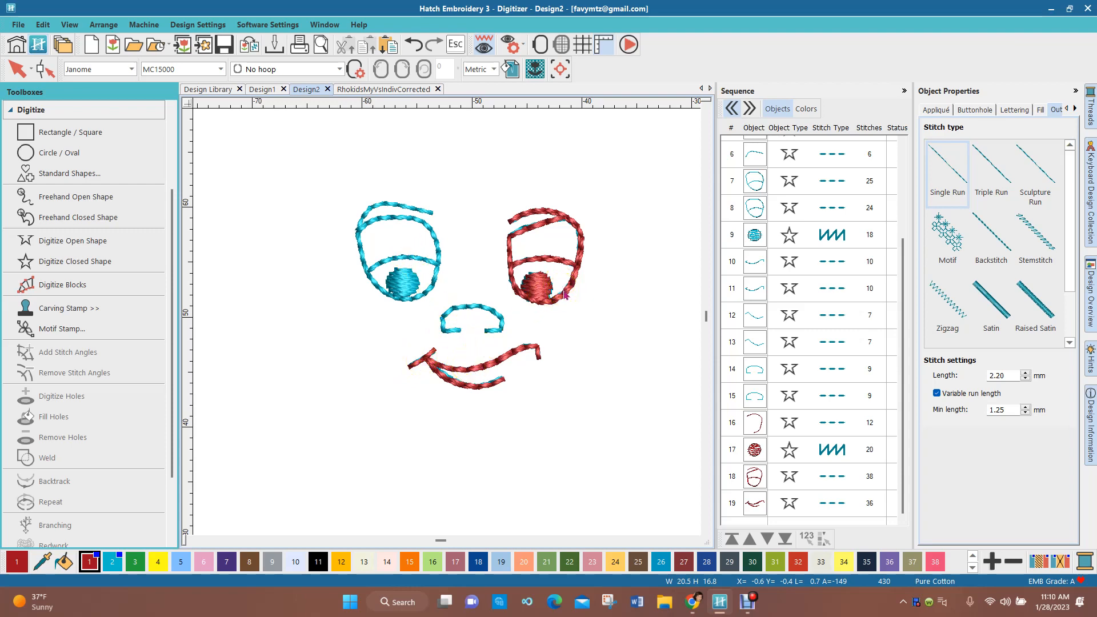
Duplicate the red eye's three objects and mirror the copy horizontally
click(754, 426)
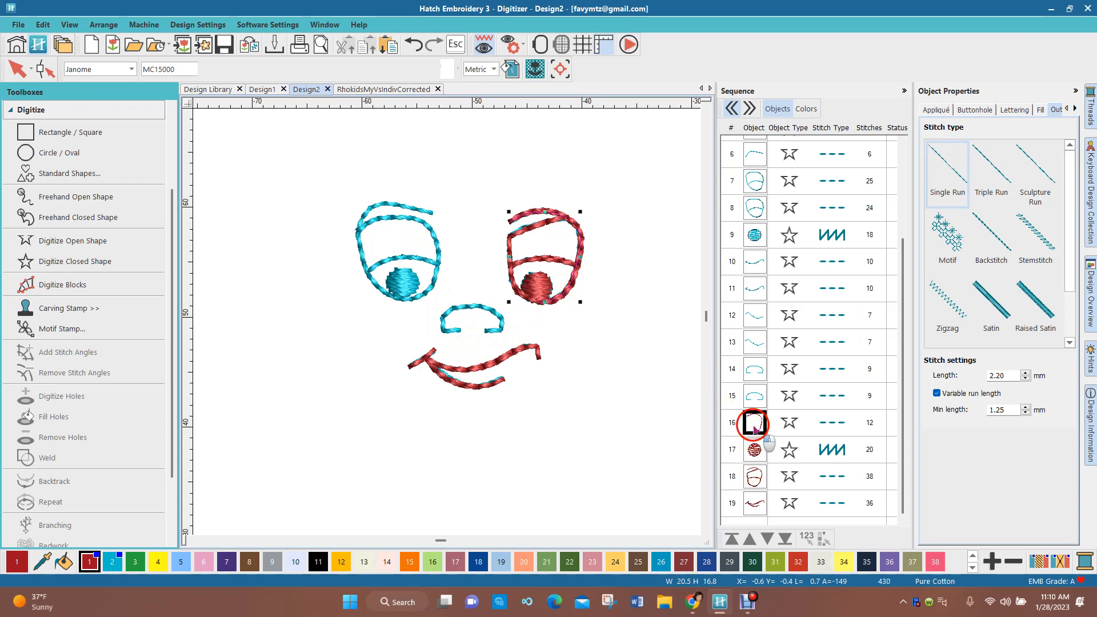
shift+click(753, 477)
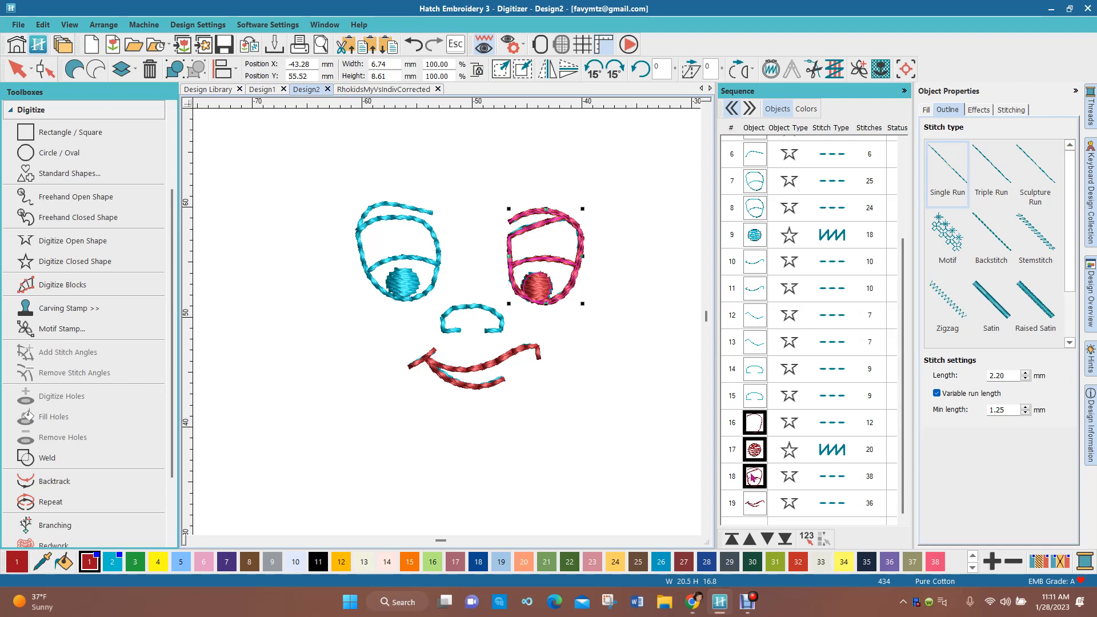
key(ctrl+d)
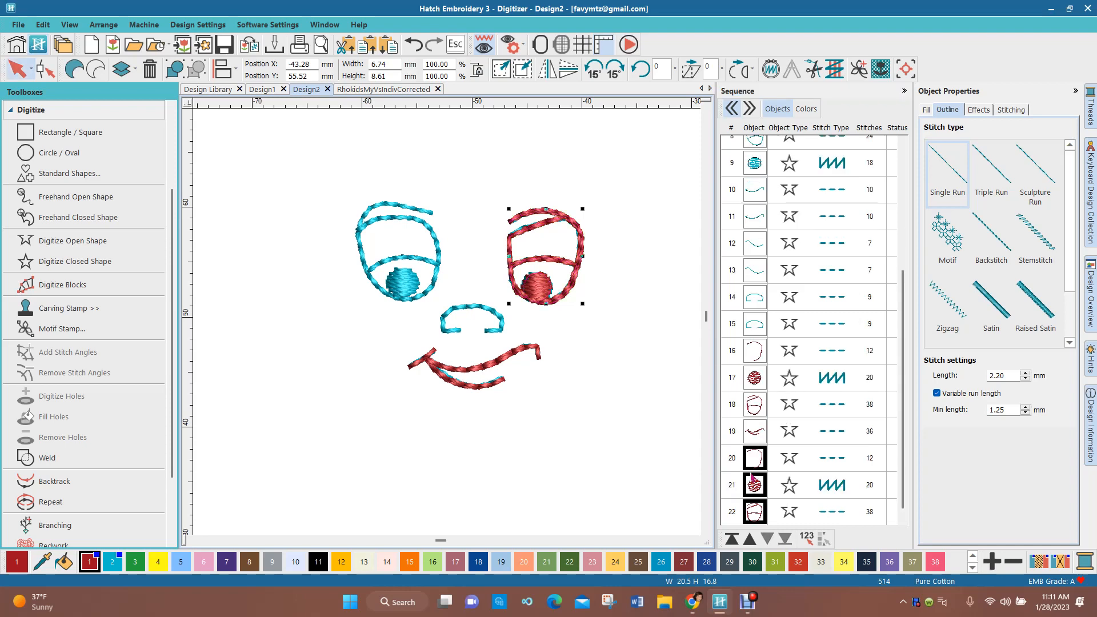
click(546, 70)
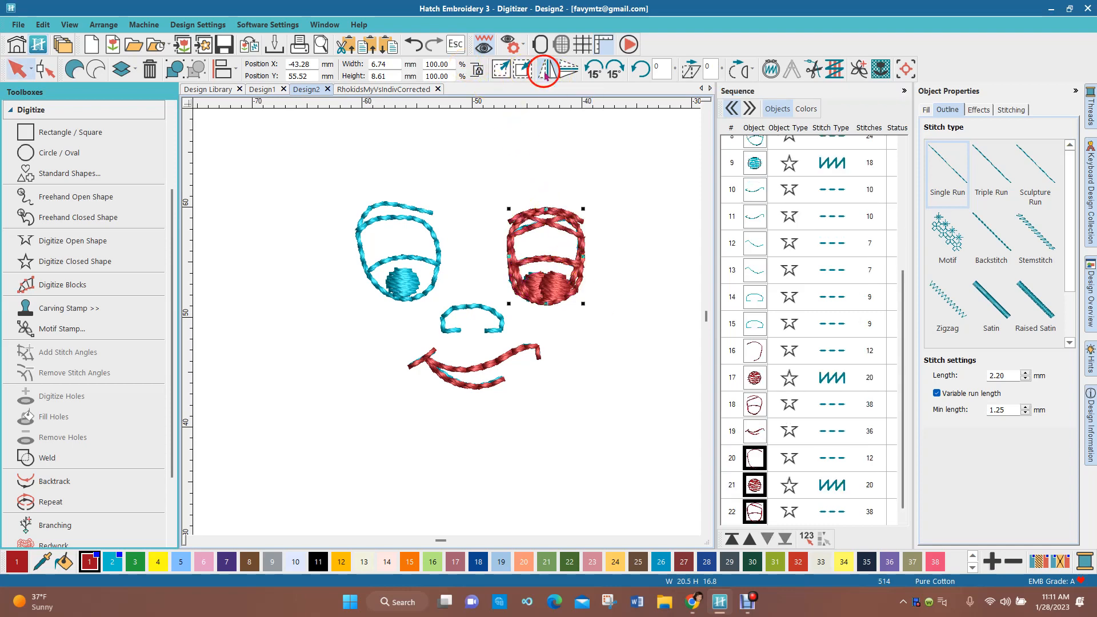
Move the mirrored eye about 13.5 mm left and 0.1 mm up onto the blue eye, and deselect it
key(Left)
key(Left)
key(Left)
key(Left)
key(Left)
key(Left)
key(Left)
key(Left)
key(Left)
key(Left)
key(Left)
key(Left)
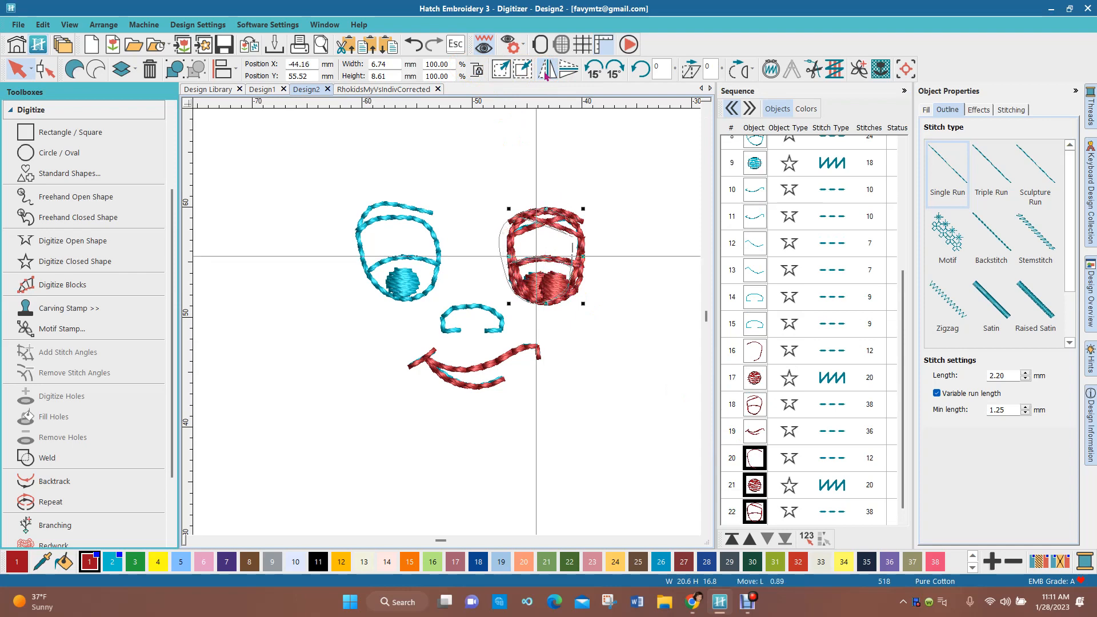
key(Left)
key(Left)
key(Left)
key(Left)
key(Left)
key(Left)
key(Left)
key(Left)
key(Left)
key(Left)
key(Left)
key(Left)
key(Left)
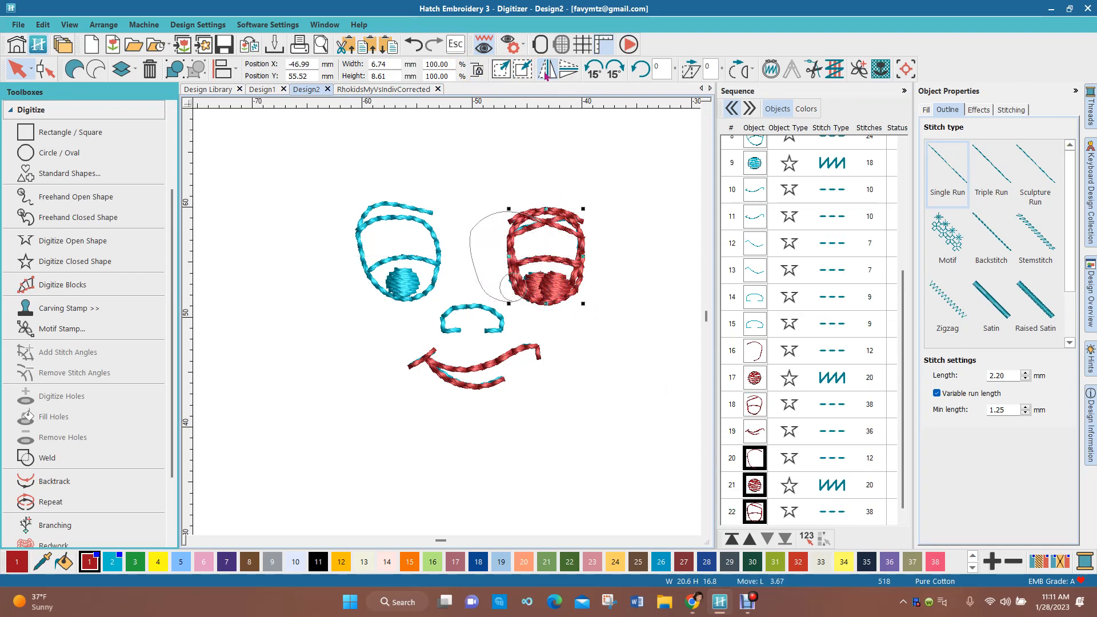
key(Left)
key(Left)
key(Left)
key(Left)
key(Left)
key(Left)
key(Left)
key(Left)
key(Left)
key(Left)
key(Left)
key(Left)
key(Left)
key(Left)
key(Left)
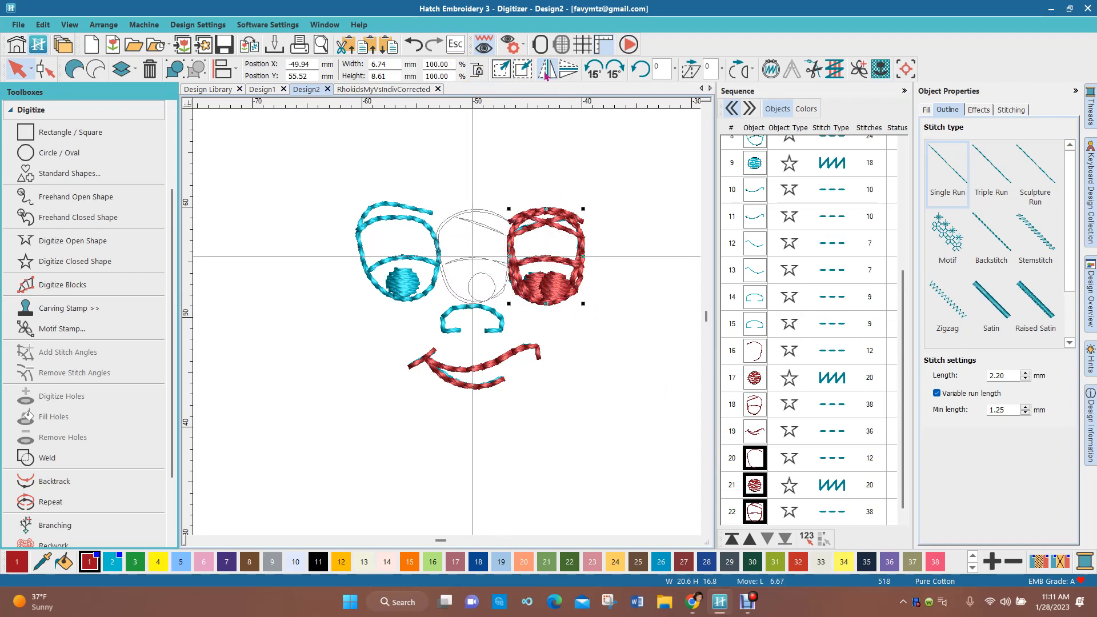
key(Left)
key(Left)
key(Left)
key(Left)
key(Left)
key(Left)
key(Left)
key(Left)
key(Left)
key(Left)
key(Left)
key(Left)
key(Left)
key(Left)
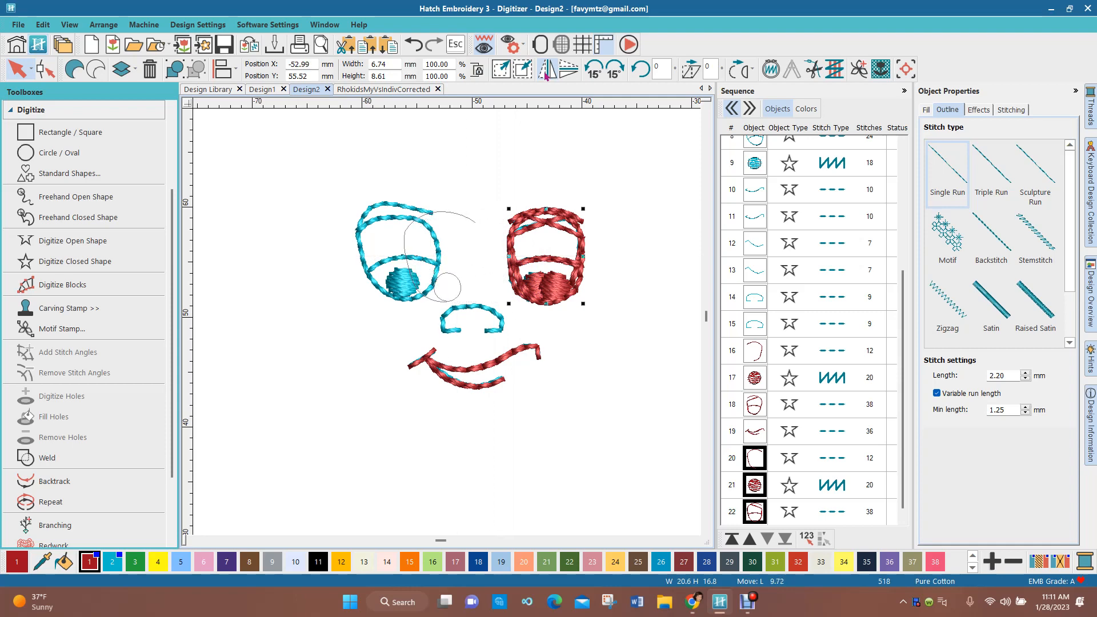
key(Left)
key(Left)
key(Left)
key(Left)
key(Left)
key(Left)
key(Left)
key(Left)
key(Up)
key(Up)
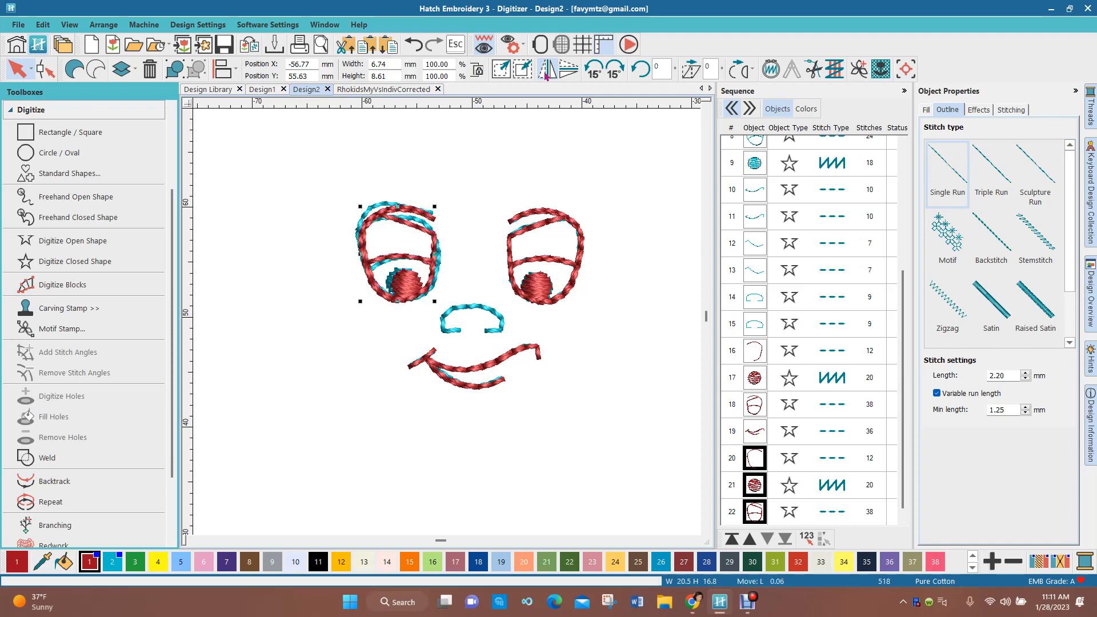
click(473, 339)
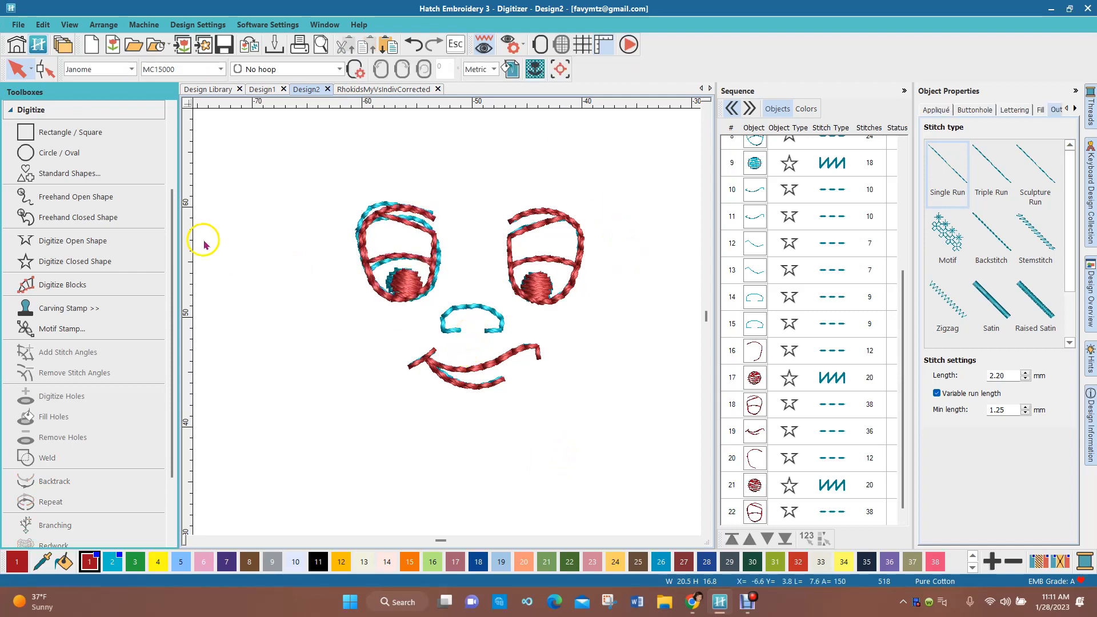
Trace the blue nose outline from its right end to its left end as a red Single Run open shape, about 5.7 by 2.6 mm
click(64, 242)
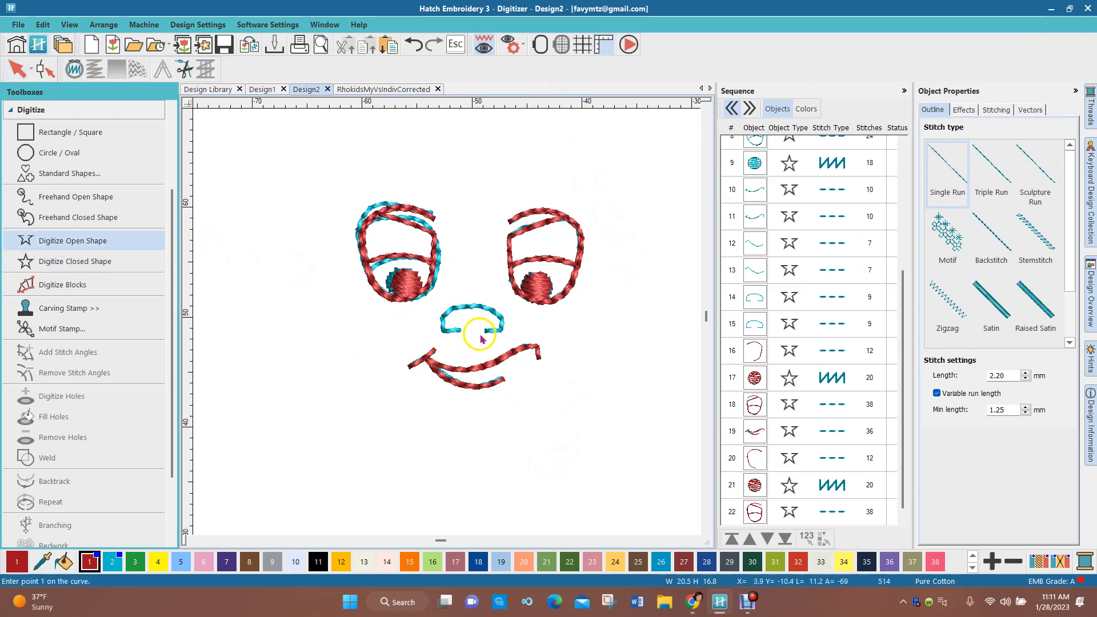
scroll(460, 331, up, 2)
click(458, 316)
click(498, 318)
click(500, 282)
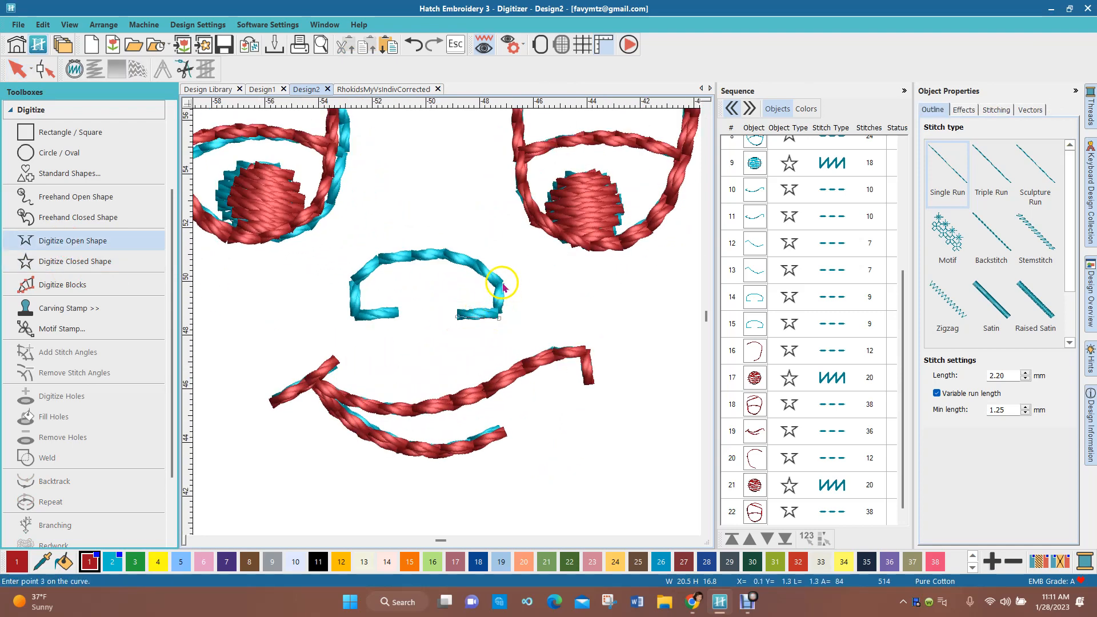
right_click(413, 251)
click(349, 280)
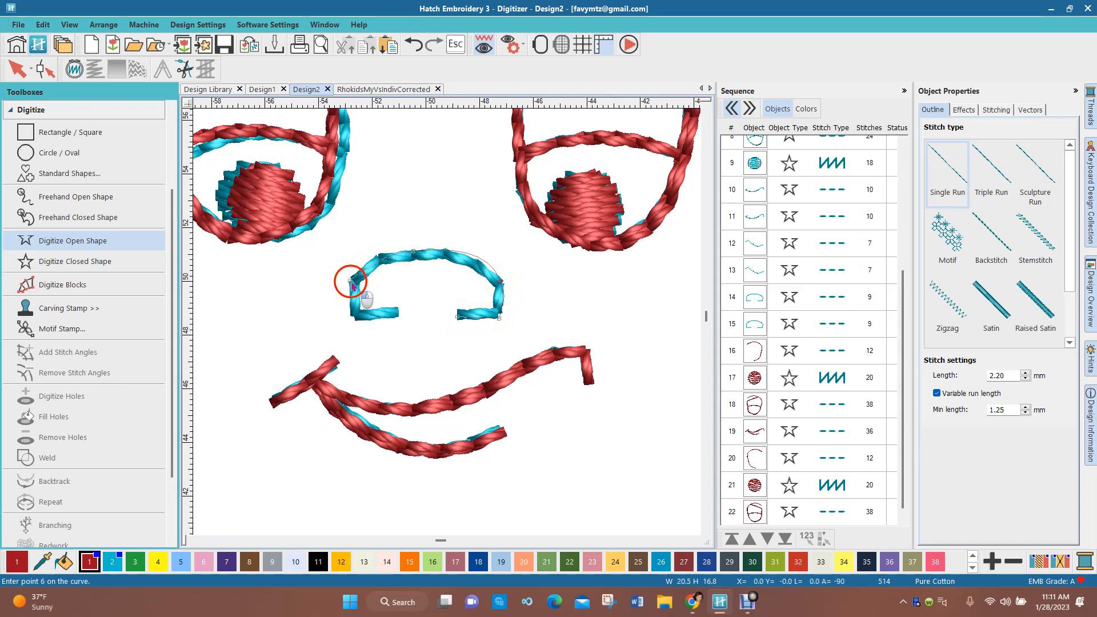
click(351, 318)
click(397, 316)
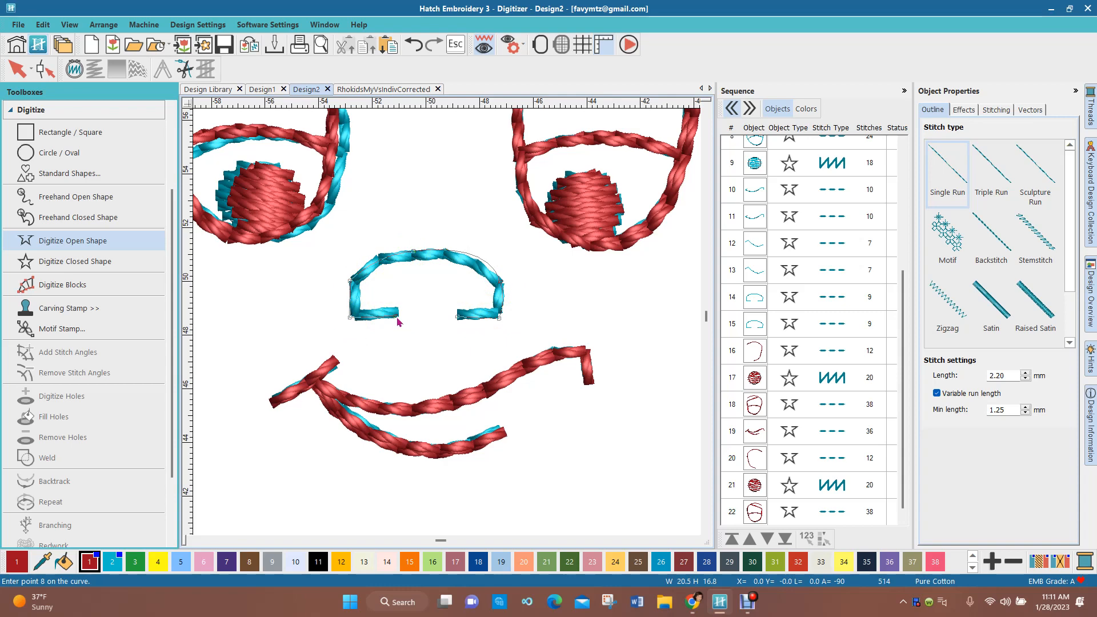
key(Return)
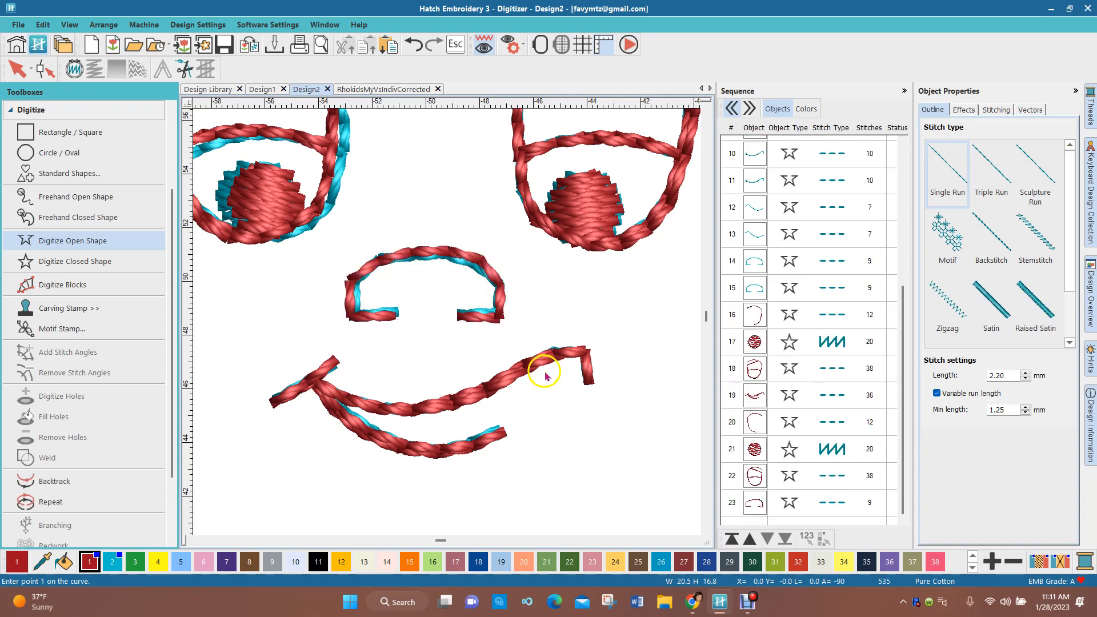
Double the new red nose line with Backtrack and deselect it
click(753, 503)
click(55, 486)
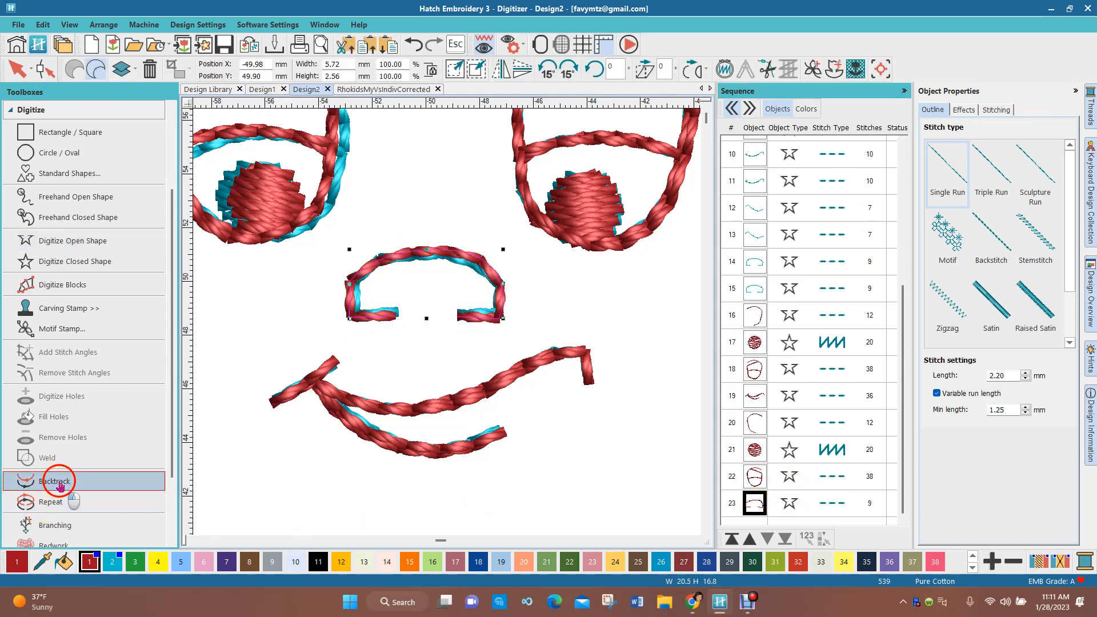
click(588, 493)
scroll(321, 278, down, 1)
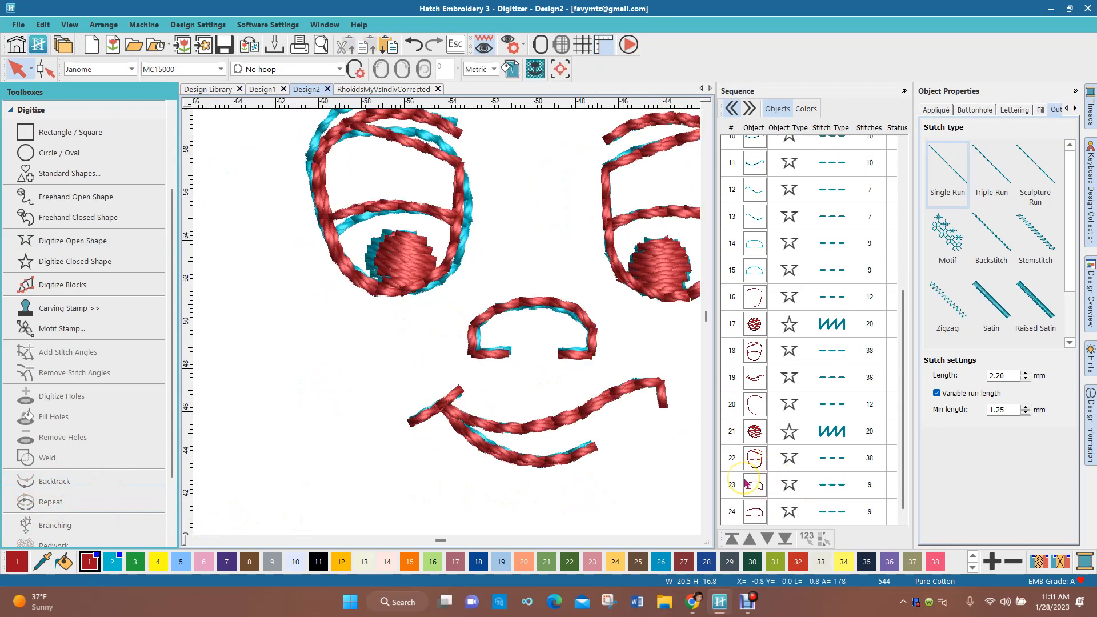
scroll(449, 327, down, 1)
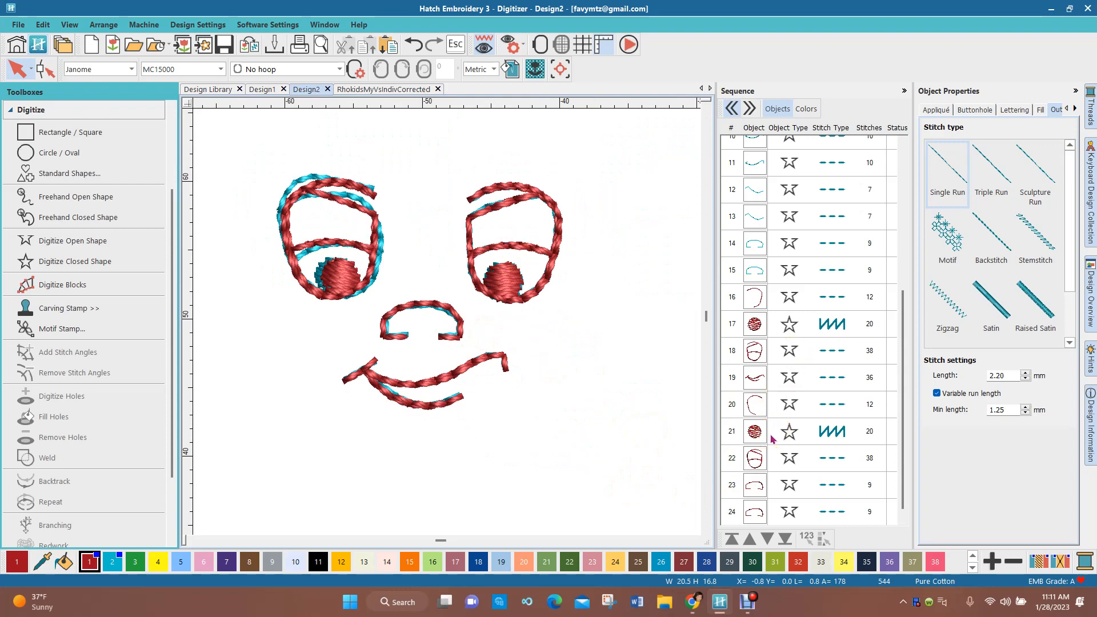
Group the three objects of the original red eye, numbers 16 to 18 in the stitching sequence
click(751, 302)
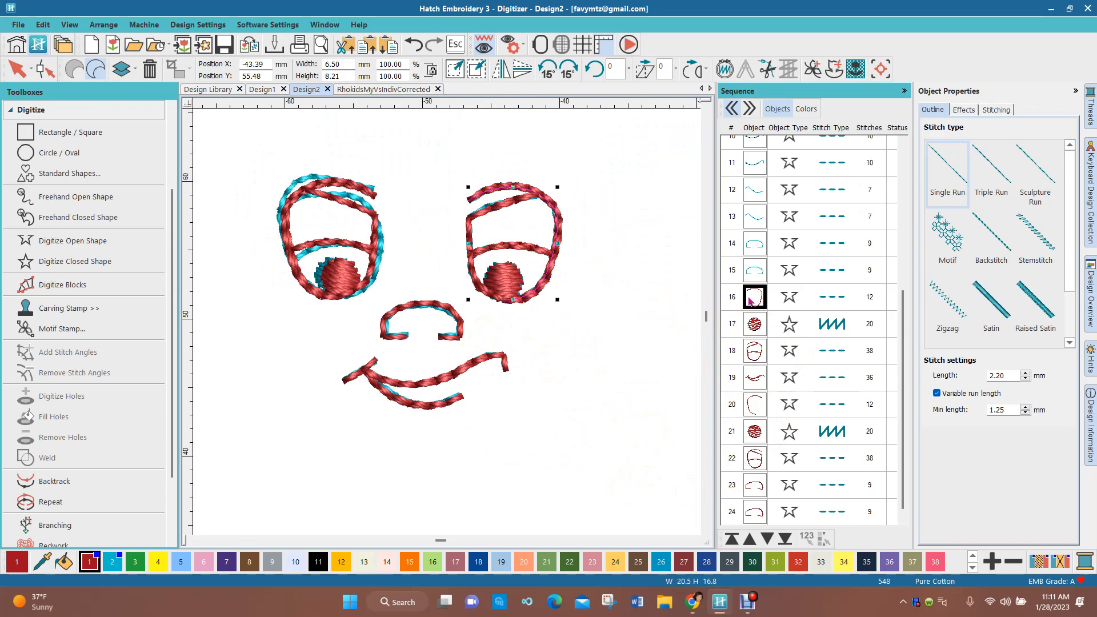
shift+click(752, 351)
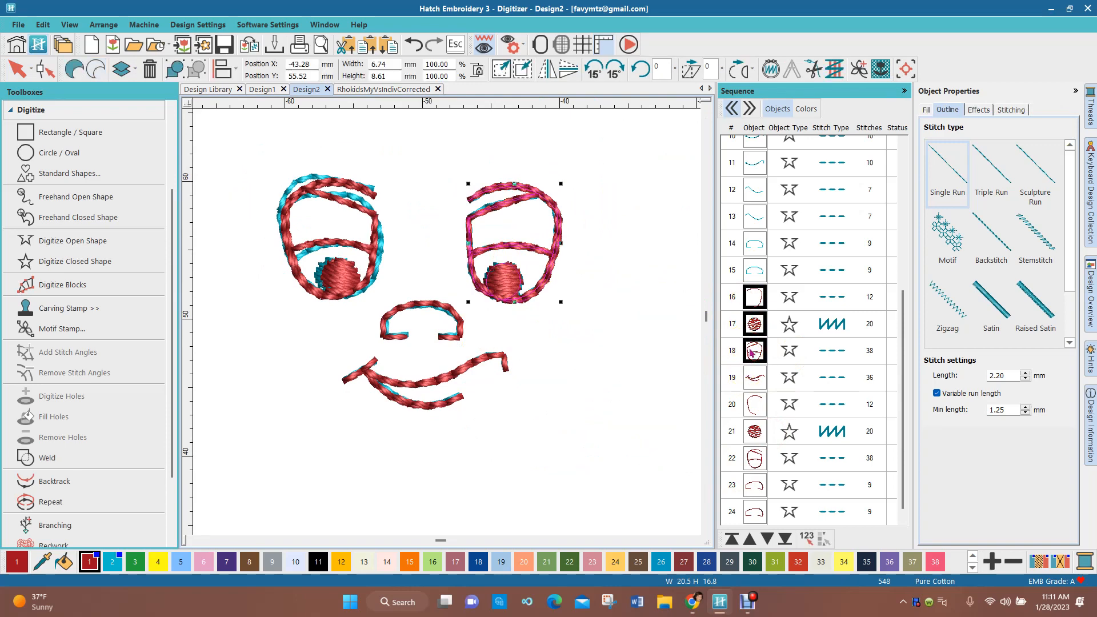
right_click(752, 352)
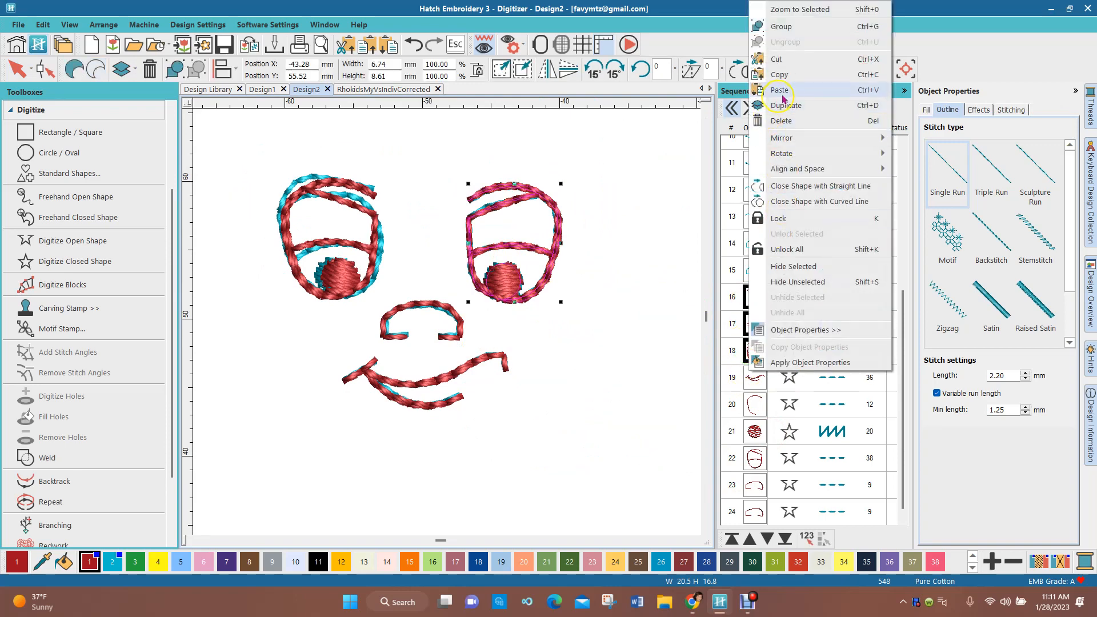
click(781, 26)
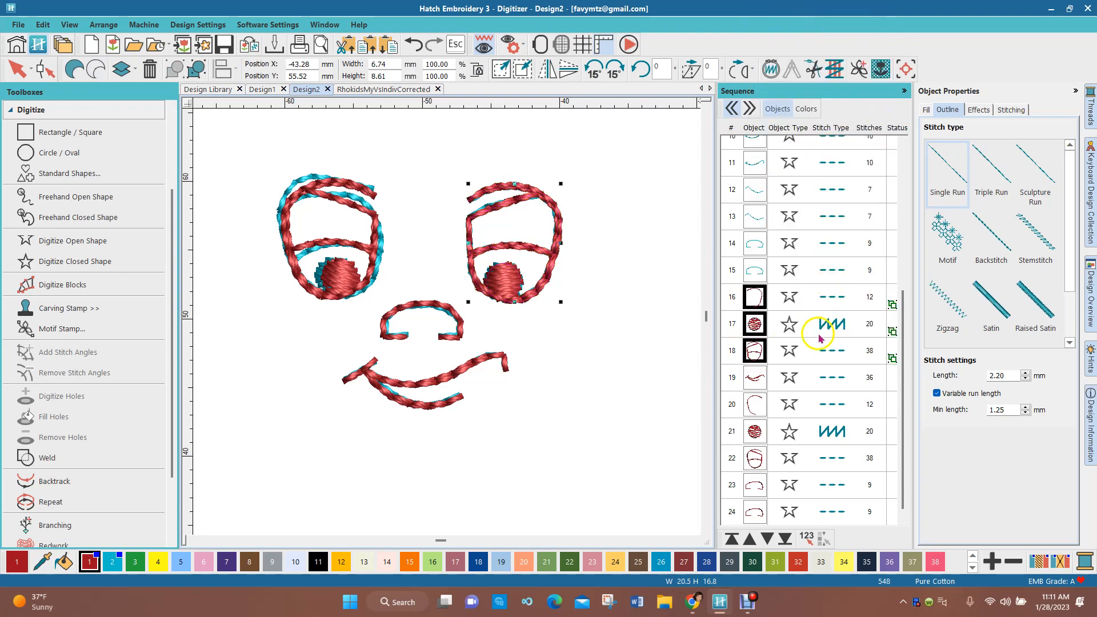
Group the three objects of the mirrored red eye, numbers 20 to 22 in the stitching sequence
click(754, 404)
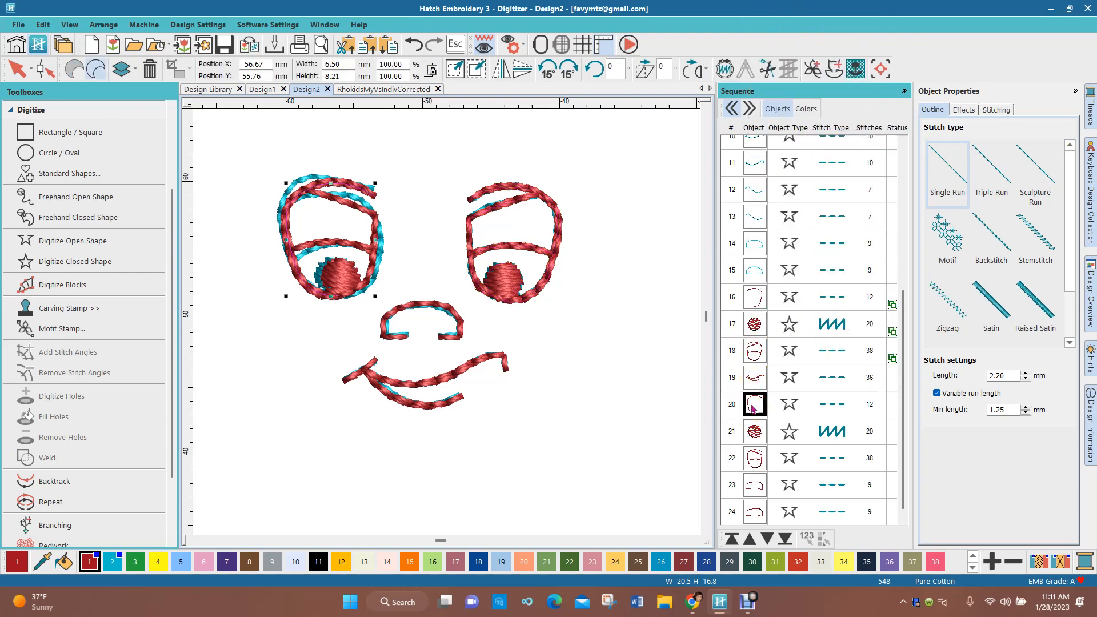
shift+click(755, 457)
right_click(755, 457)
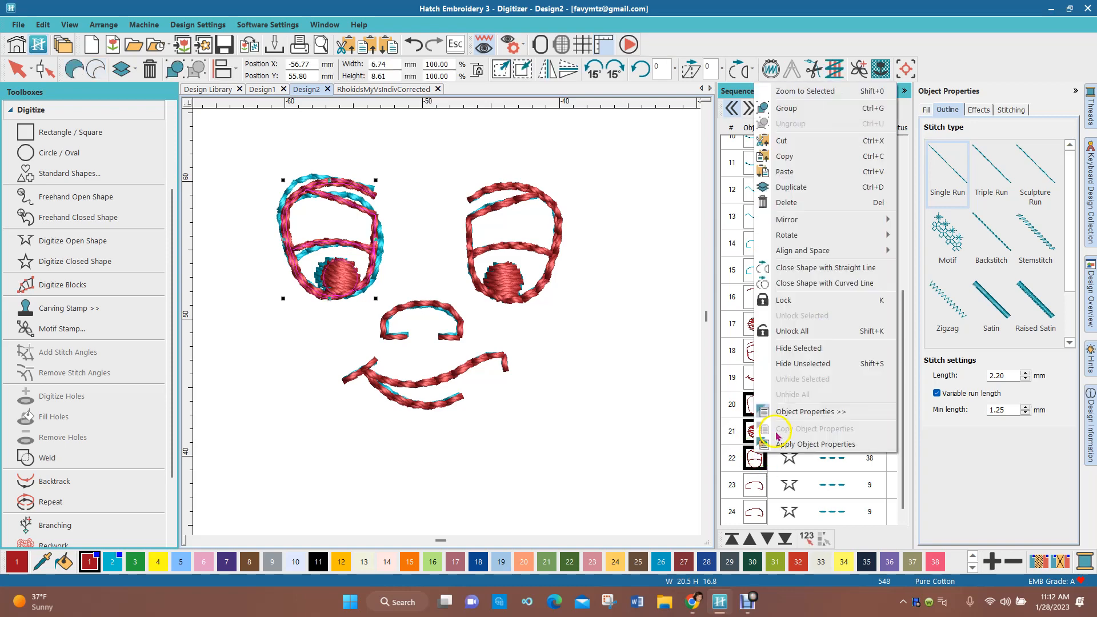
click(777, 107)
Group the two red nose lines, objects 23 and 24, and deselect them
click(754, 484)
shift+click(750, 512)
right_click(750, 512)
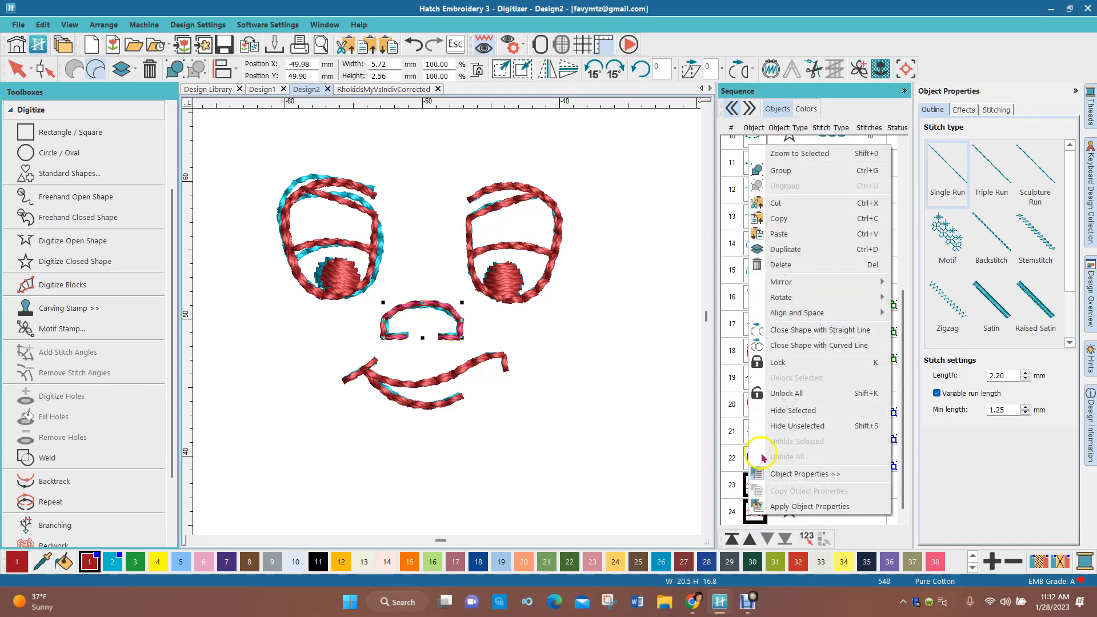
click(784, 171)
click(624, 507)
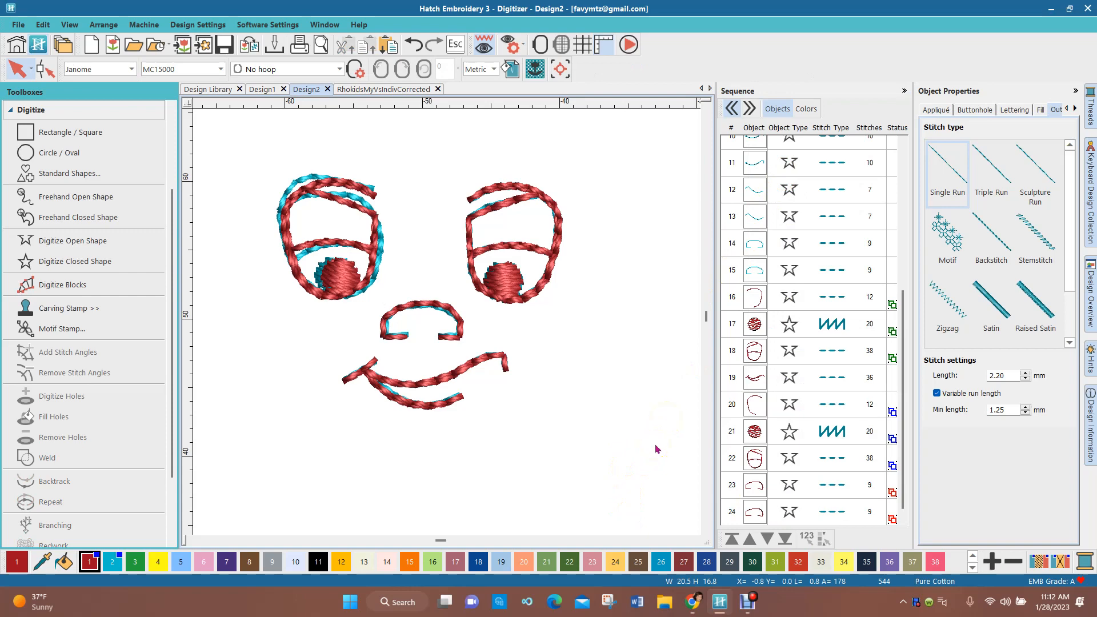
Move the nose group earlier in the stitching sequence, ahead of all the red eye and mouth objects
click(755, 501)
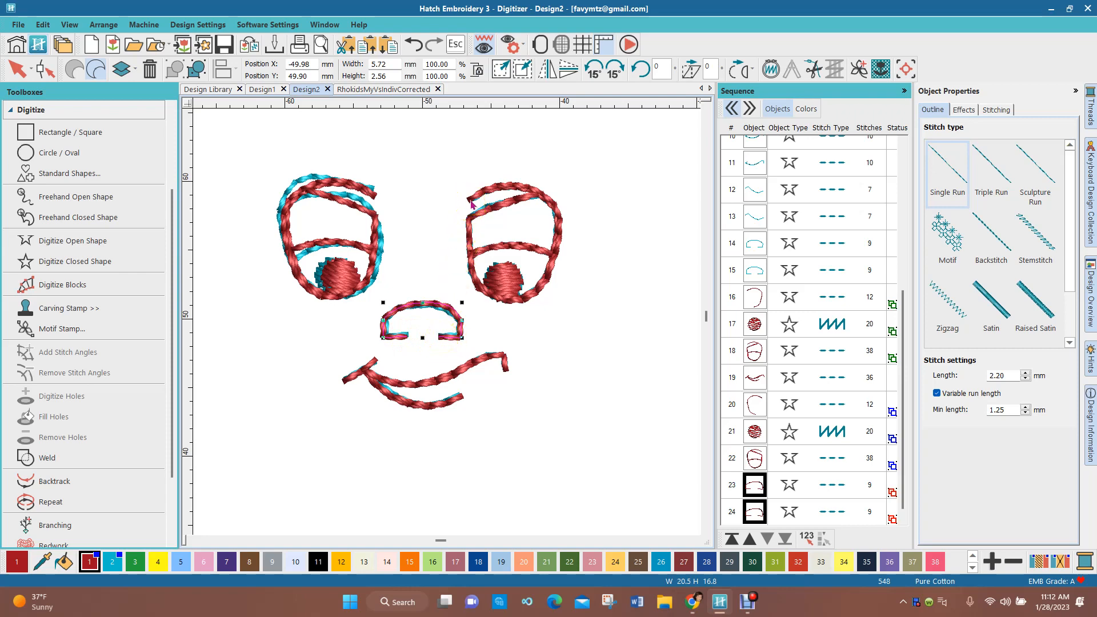
click(749, 539)
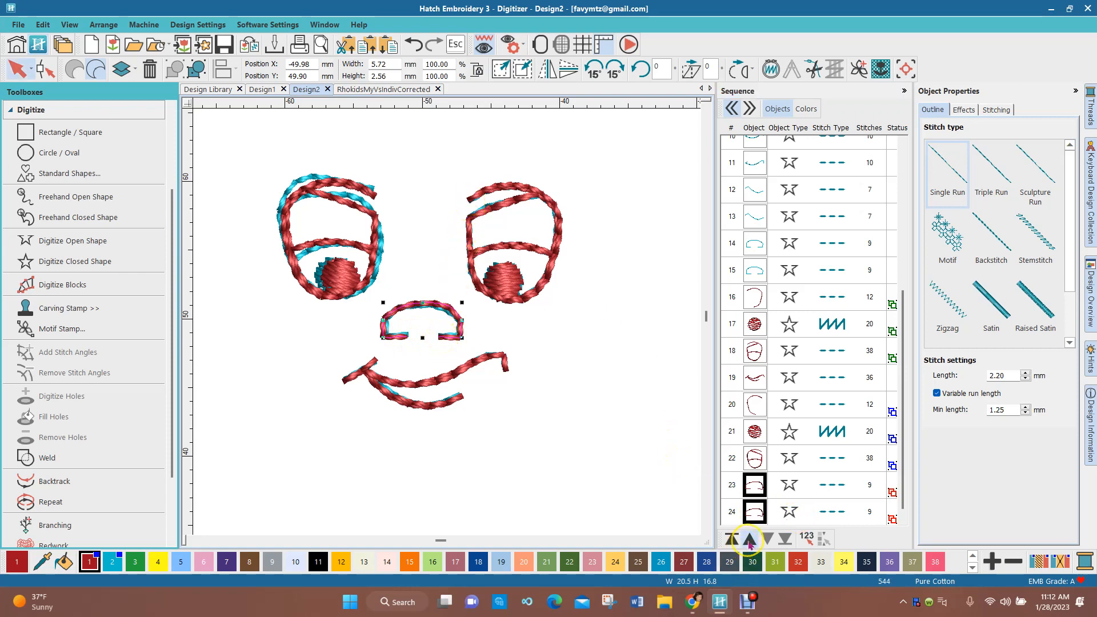
click(749, 540)
click(748, 541)
click(748, 541)
click(748, 541)
click(747, 541)
click(747, 541)
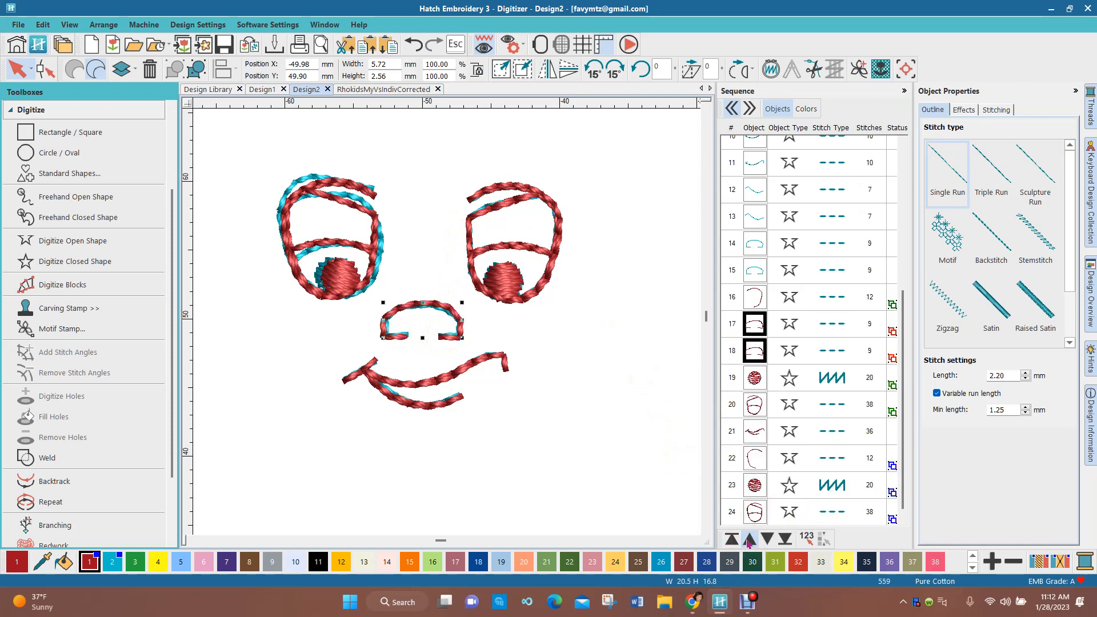
click(748, 541)
Select the original eye group and the nose group in turn to review their stitching order
click(553, 262)
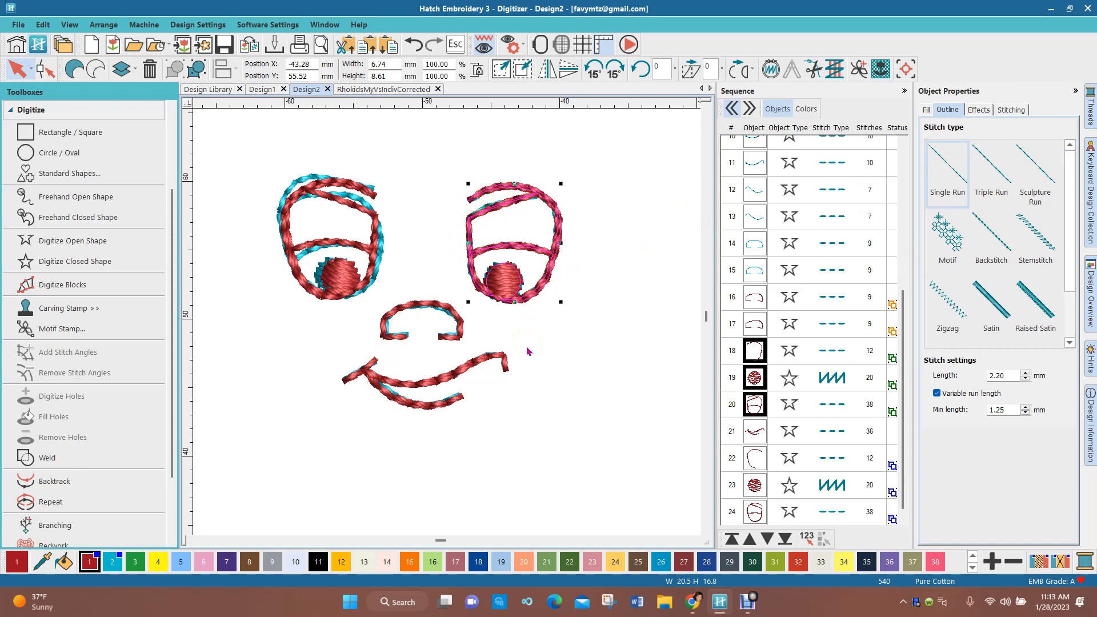
scroll(354, 292, down, 2)
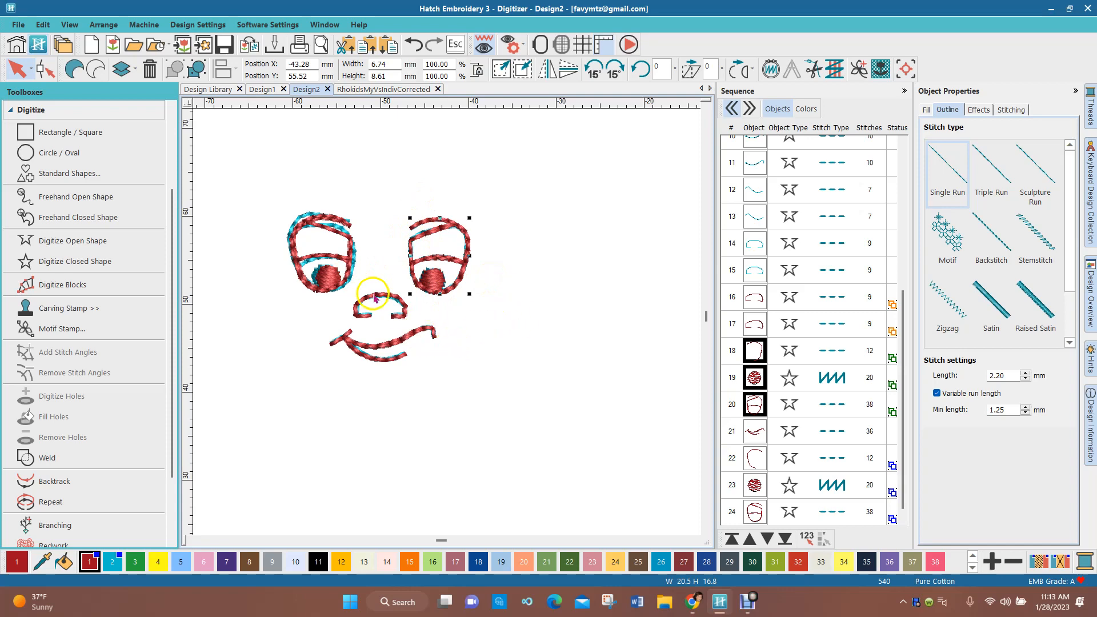
scroll(448, 327, down, 1)
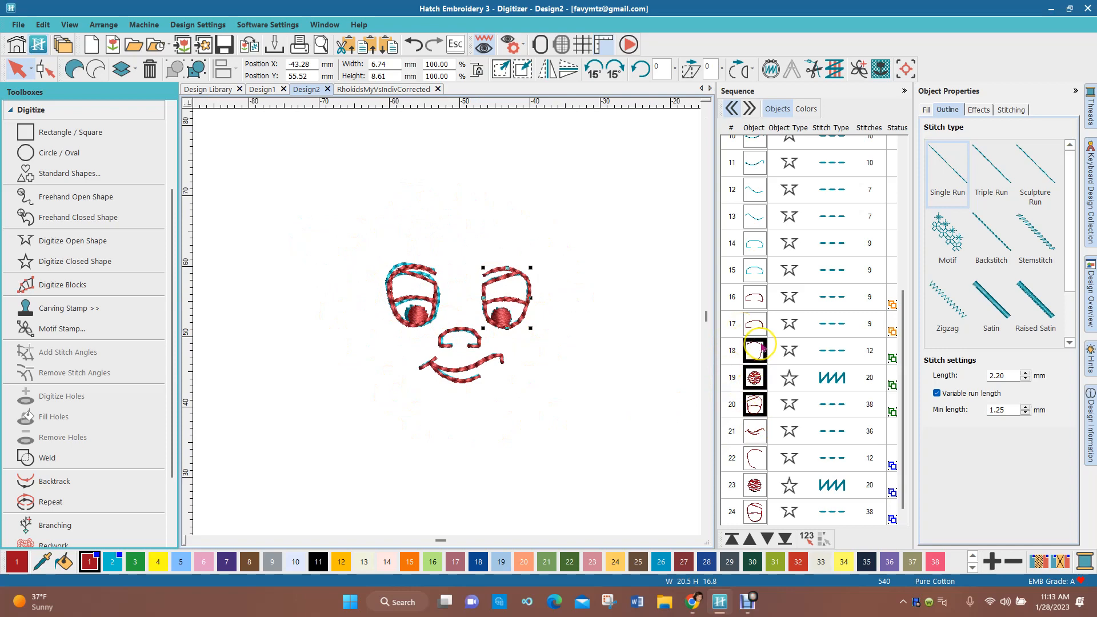
click(756, 299)
Switch to the RhokidsMyVsIndivCorrected design and examine the stitching of the purple glasses around the nose bridge
click(371, 90)
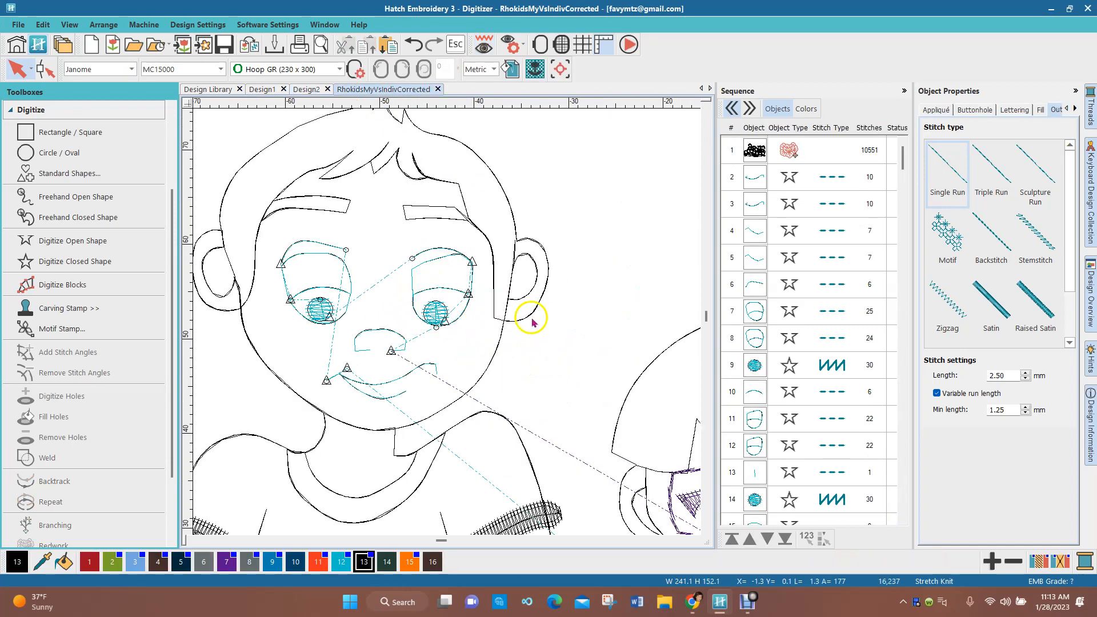
scroll(533, 323, down, 3)
scroll(670, 375, down, 1)
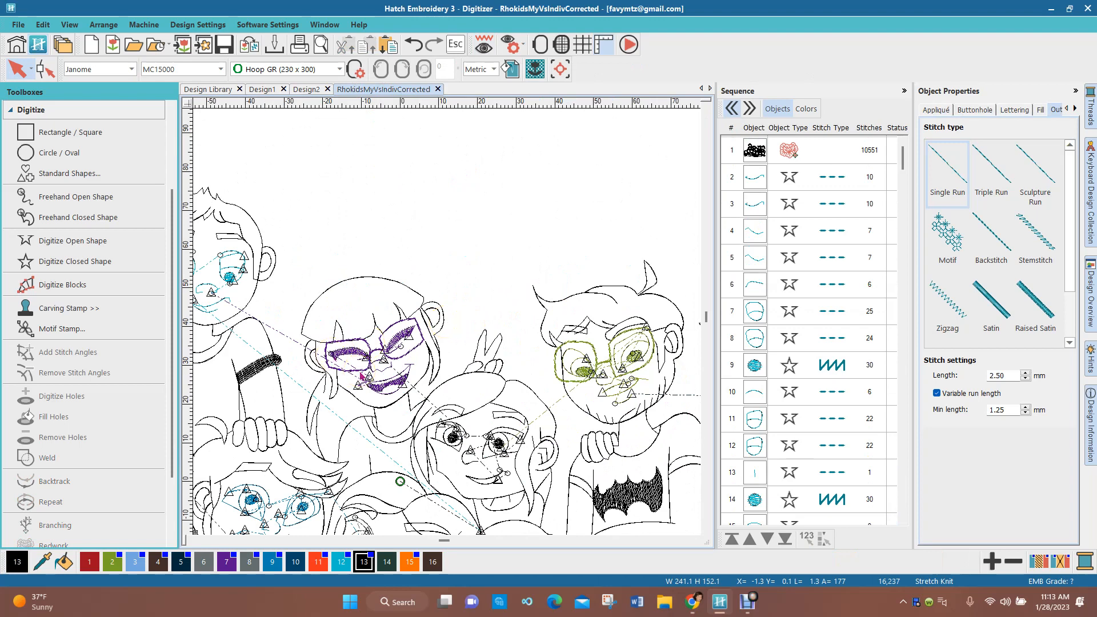
scroll(363, 360, up, 2)
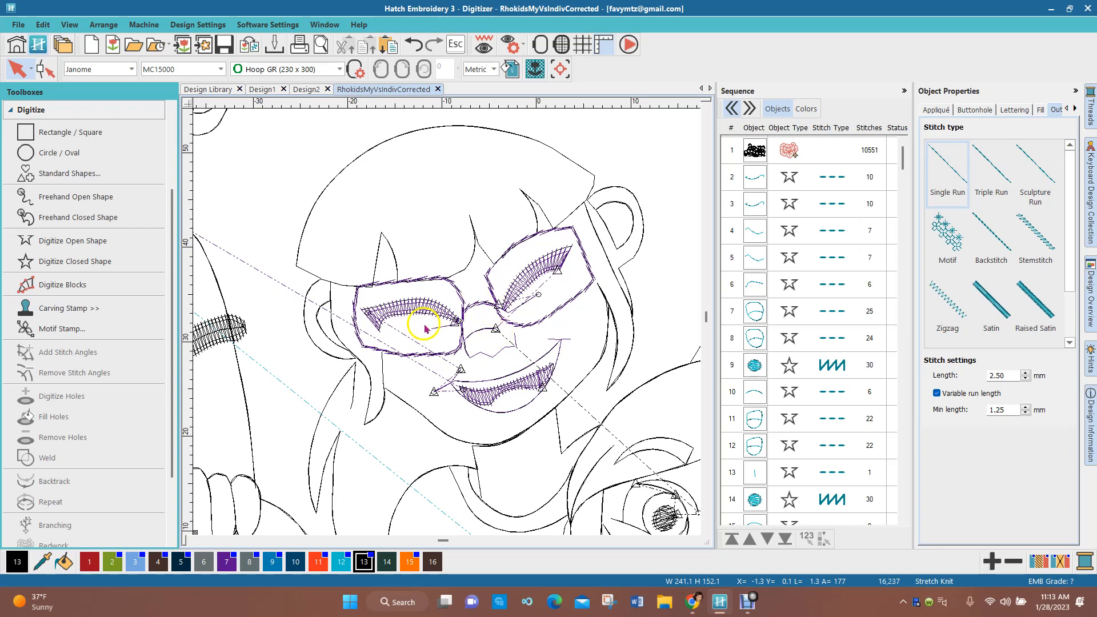
scroll(461, 346, up, 2)
scroll(450, 328, up, 1)
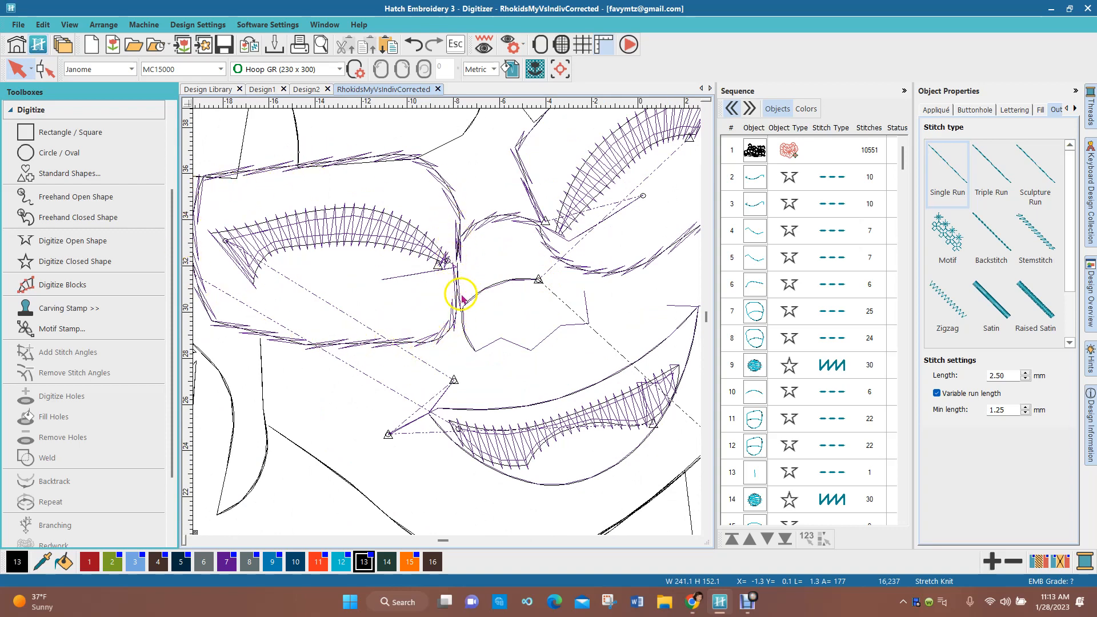
scroll(464, 300, down, 3)
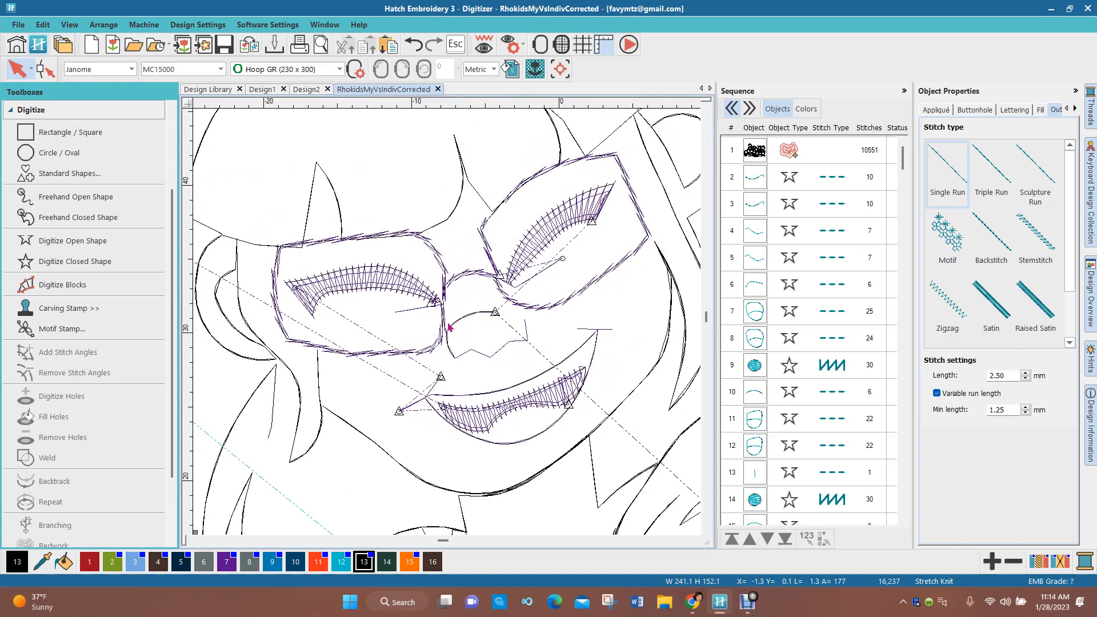
scroll(437, 311, up, 4)
scroll(449, 327, up, 2)
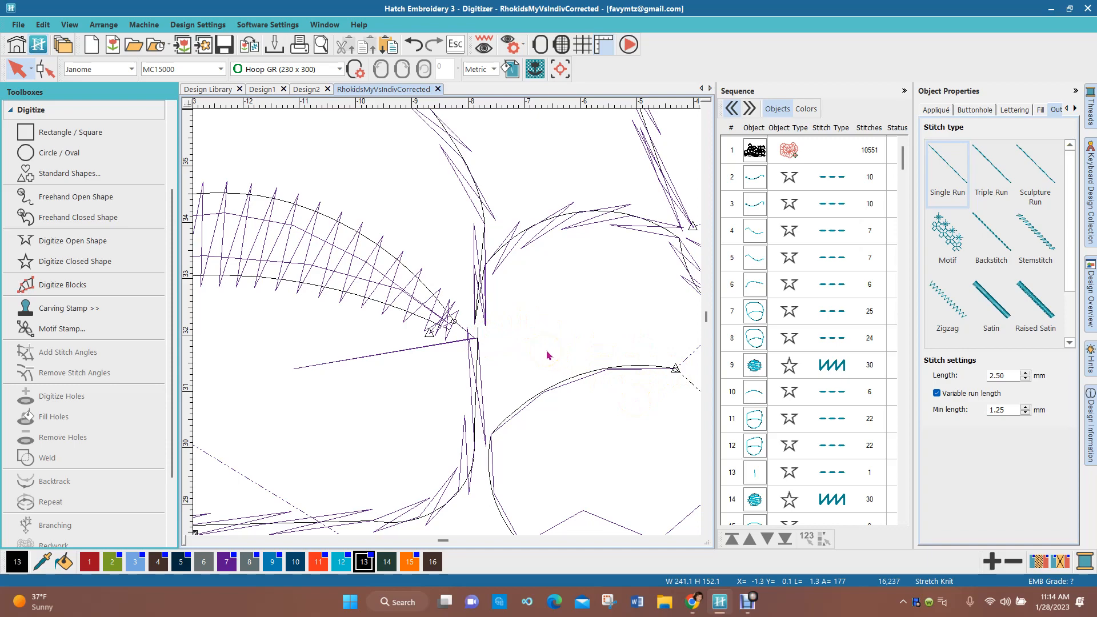
Digitize an open Single Run shape in color 11 from the nose bridge around the right lens of the olive-green glasses
scroll(449, 323, down, 3)
scroll(448, 327, down, 4)
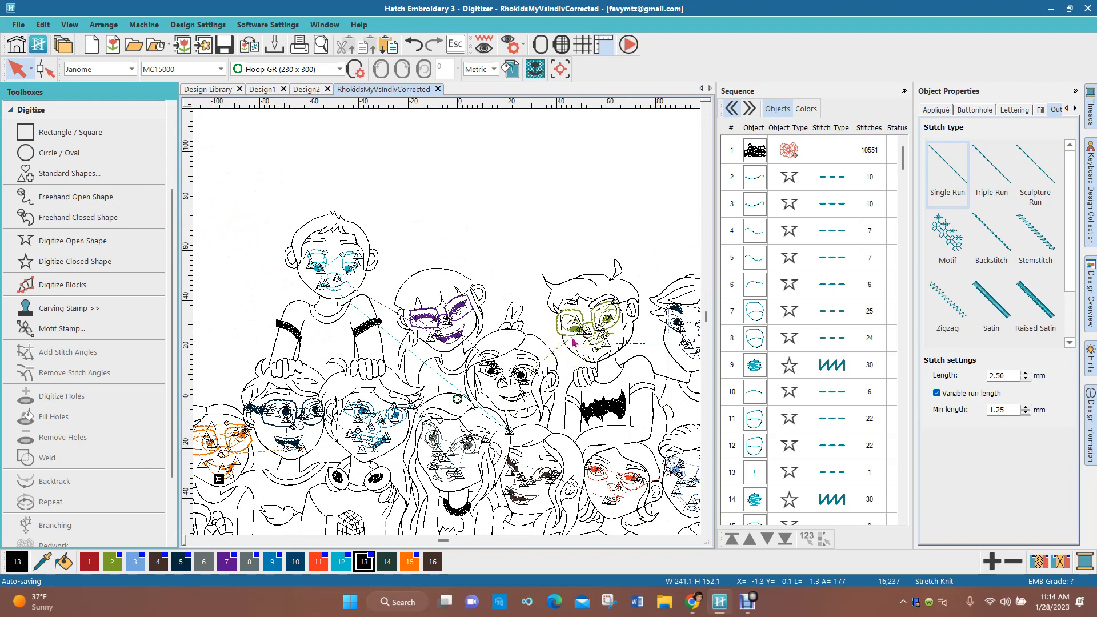
scroll(575, 343, up, 5)
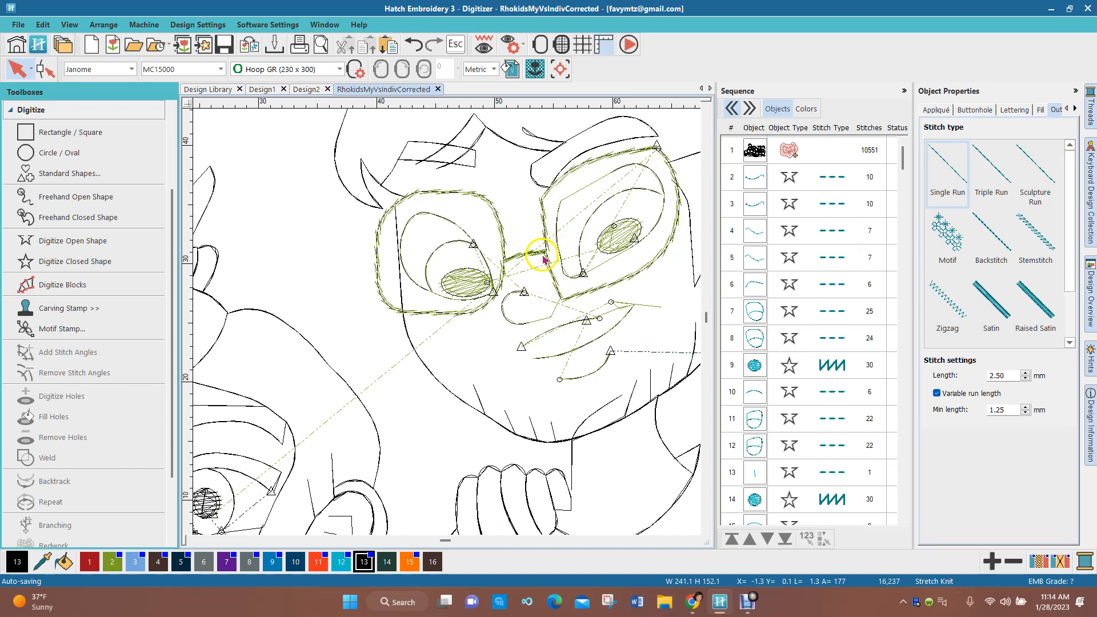
click(561, 292)
click(318, 562)
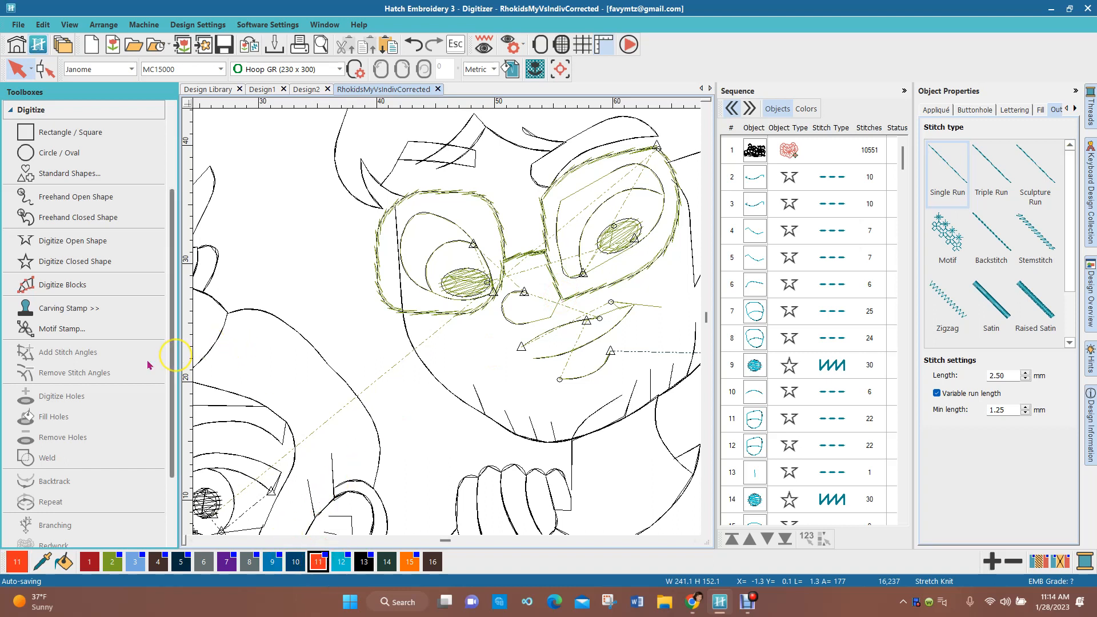
click(79, 247)
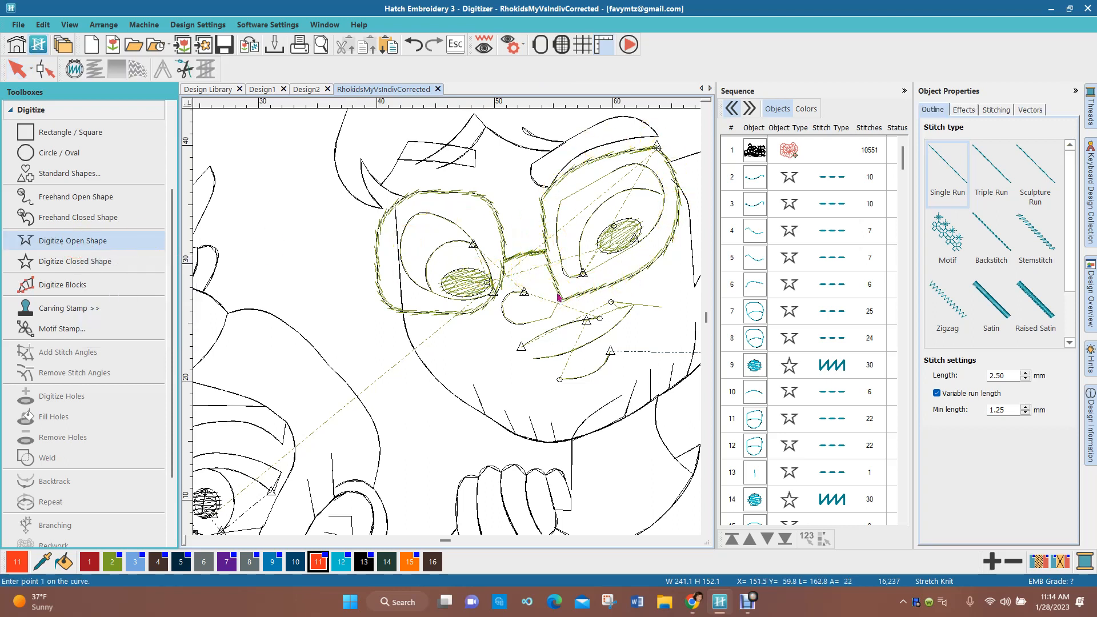
click(546, 252)
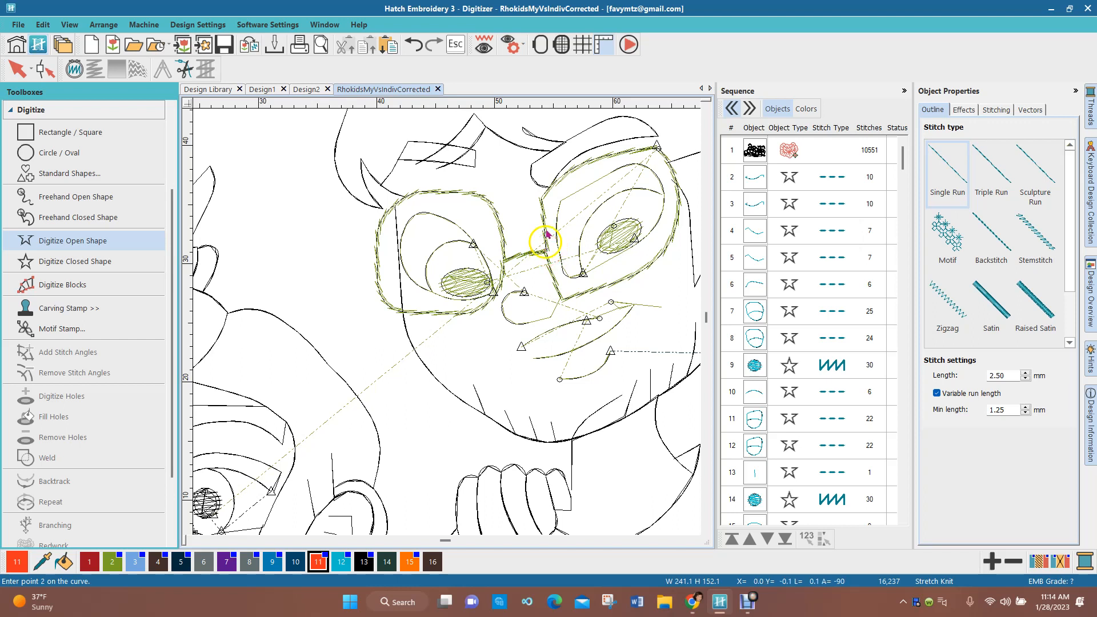
click(540, 202)
right_click(587, 165)
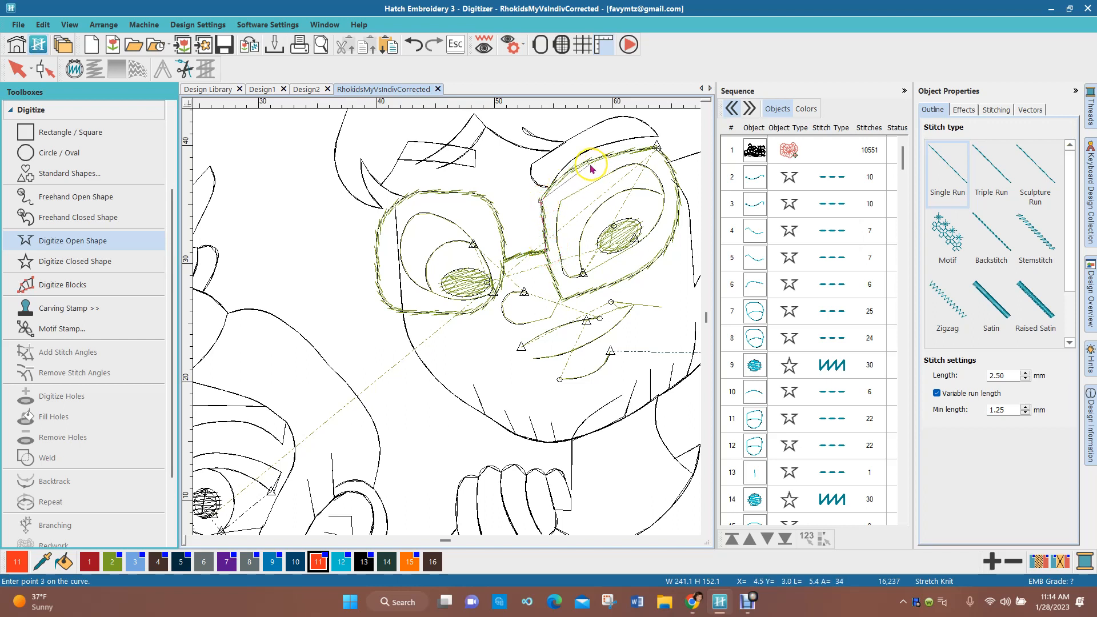
click(658, 151)
click(566, 268)
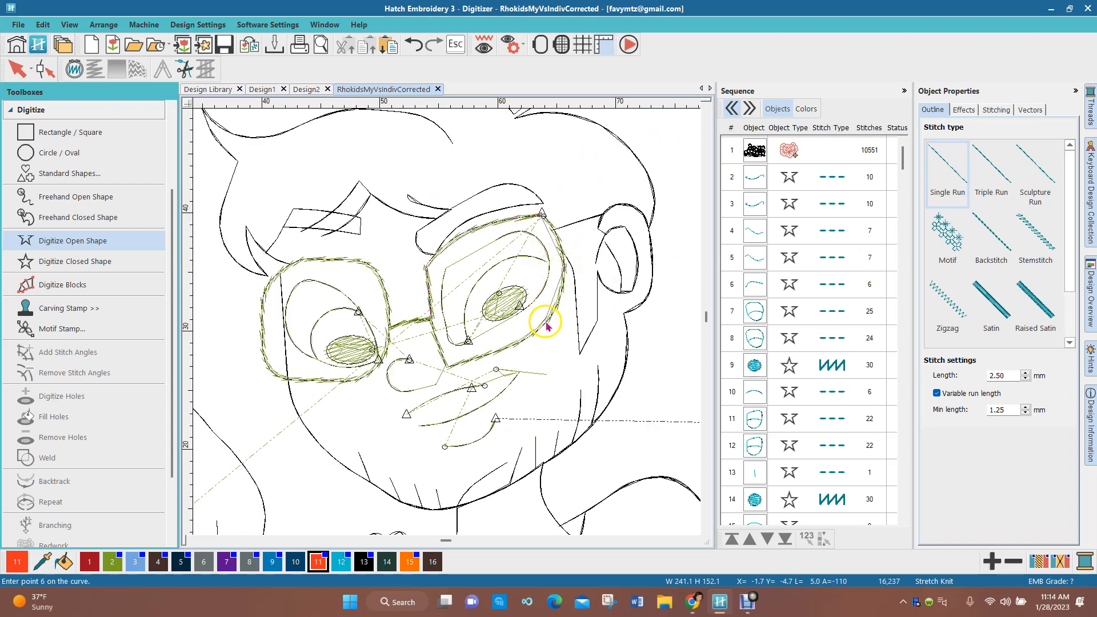
click(490, 356)
click(447, 369)
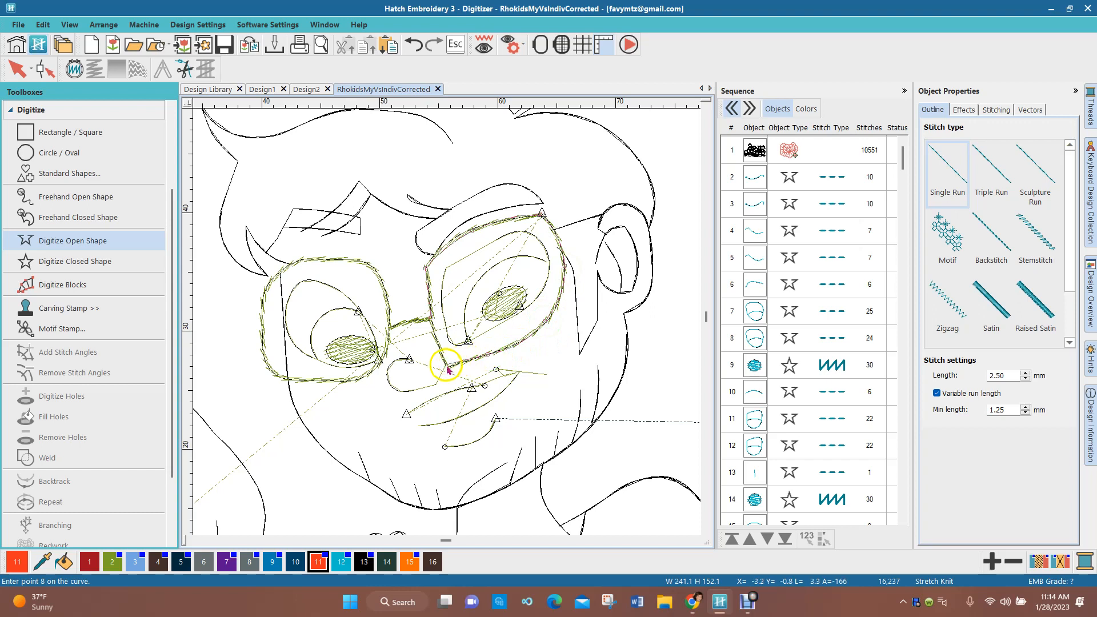
Continue the path across the nose bridge to the left lens's inner edge beside the eye corner and finish the shape
click(430, 313)
right_click(433, 321)
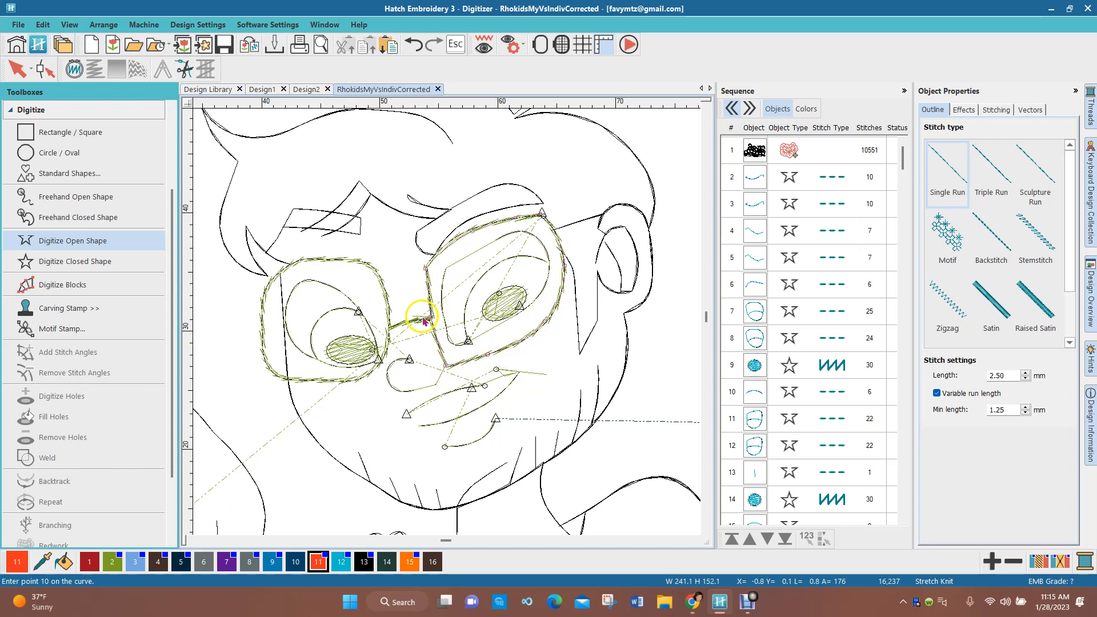
click(389, 325)
click(387, 357)
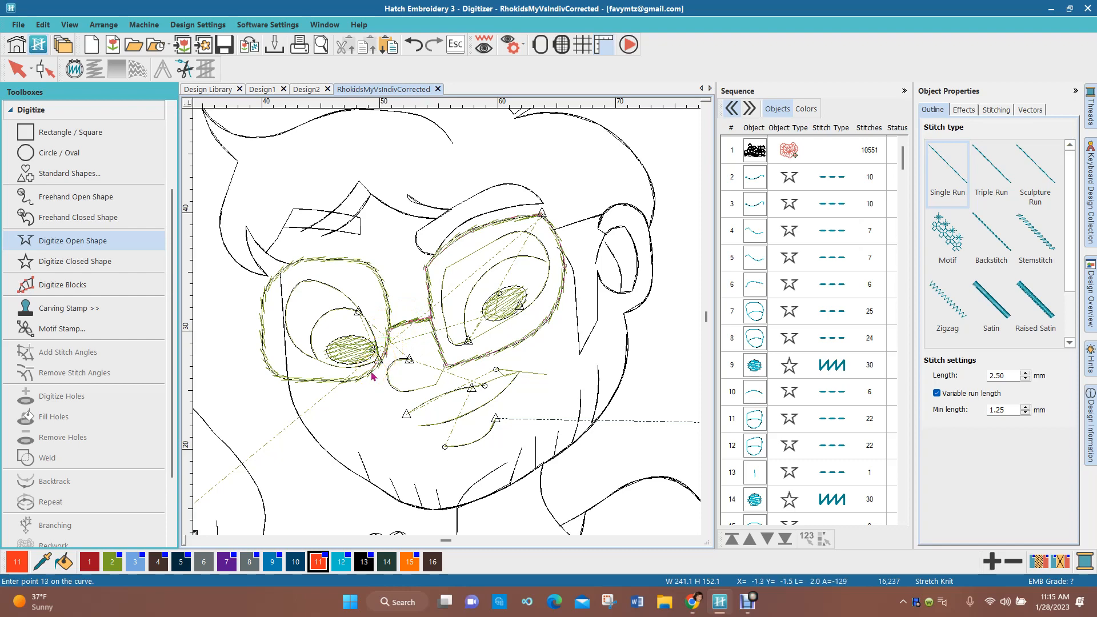
scroll(378, 368, up, 3)
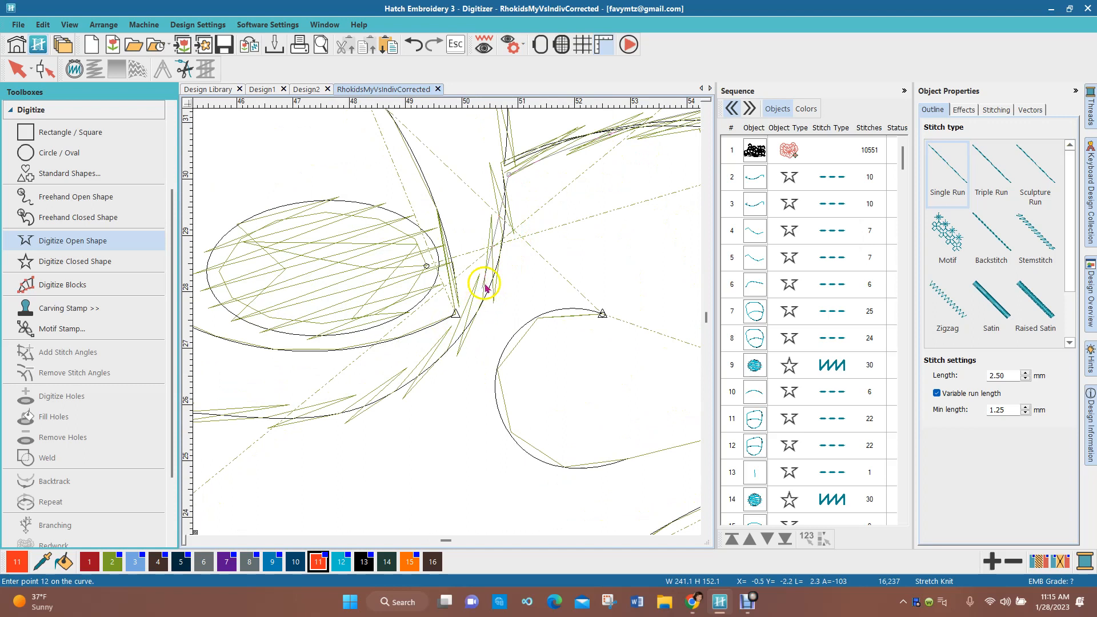
key(BackSpace)
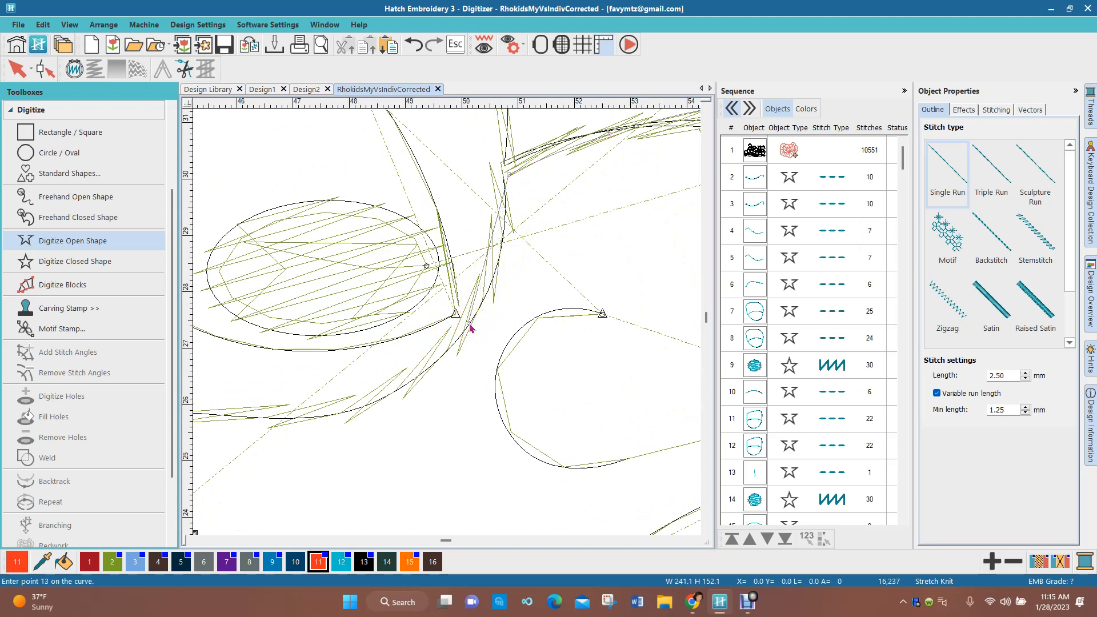
key(Return)
Start a second open shape at the first path's end and trace the left eye's lower line and inner arc, doubling the arc back
scroll(409, 292, up, 3)
scroll(532, 369, up, 5)
scroll(450, 325, down, 8)
scroll(447, 327, down, 3)
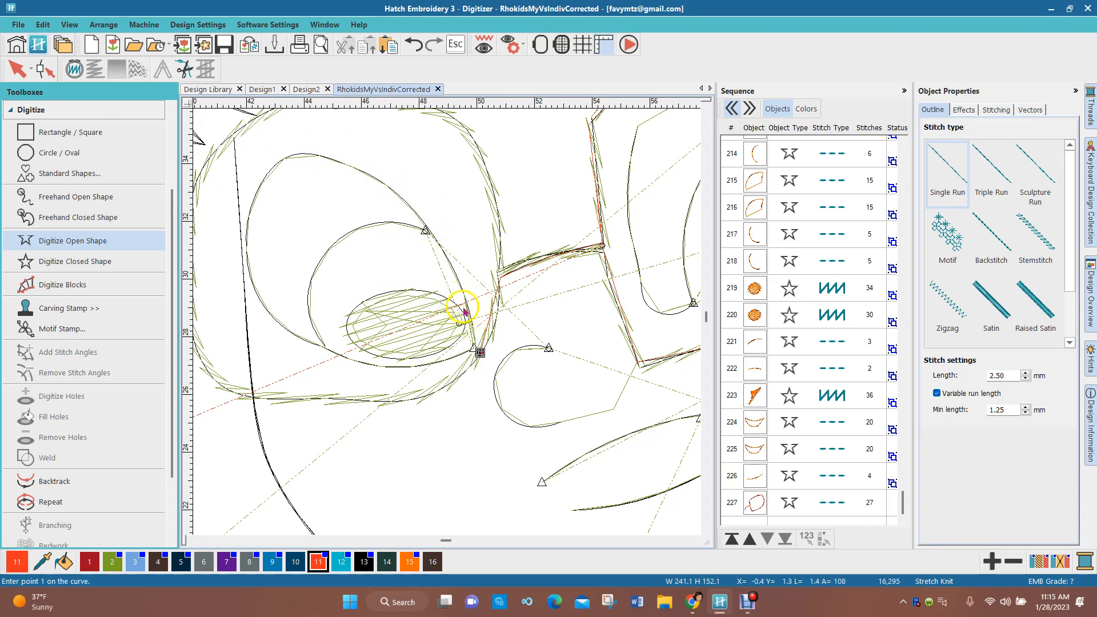
click(479, 352)
click(324, 349)
click(323, 259)
click(385, 227)
click(433, 233)
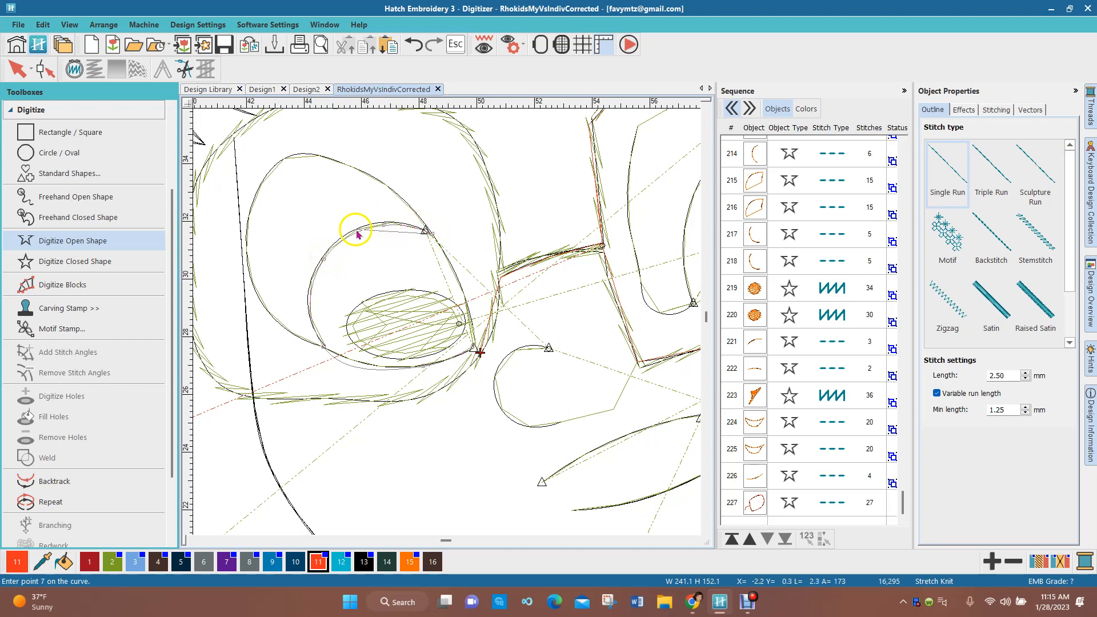
click(312, 294)
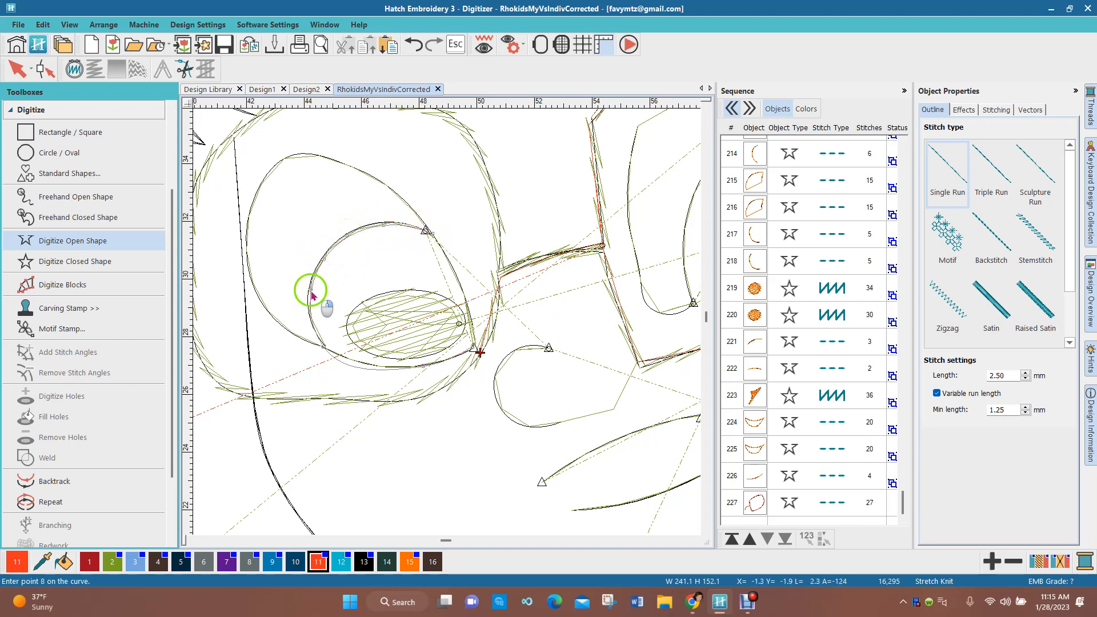
click(323, 347)
Continue the path around the left eye's outer outline and back to its inner corner
click(287, 323)
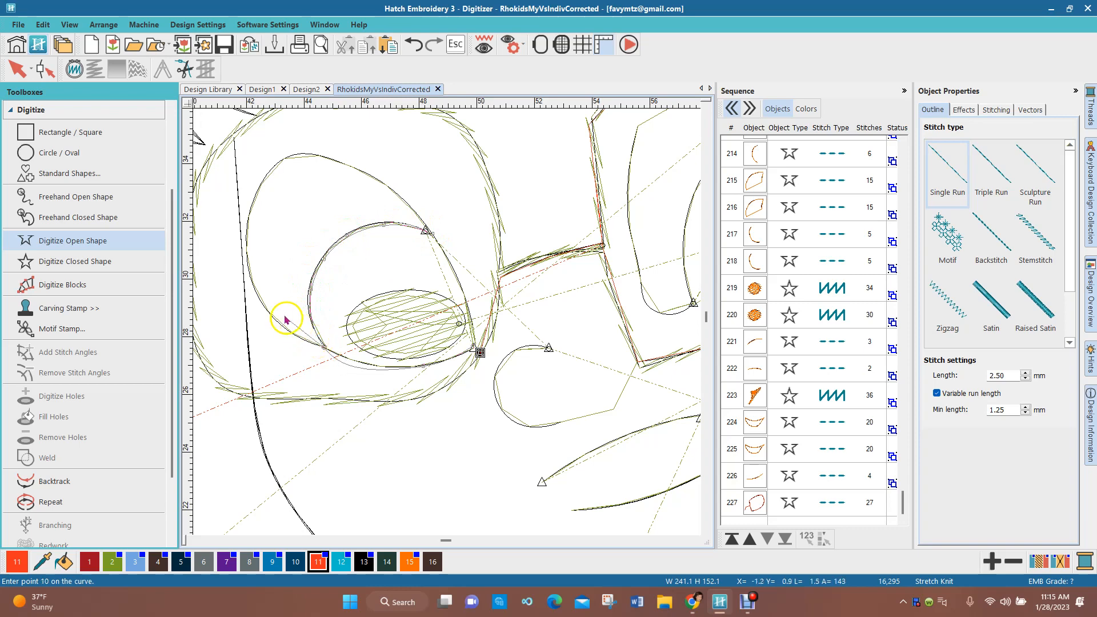
click(263, 306)
click(250, 221)
click(282, 164)
click(371, 176)
click(451, 264)
click(480, 353)
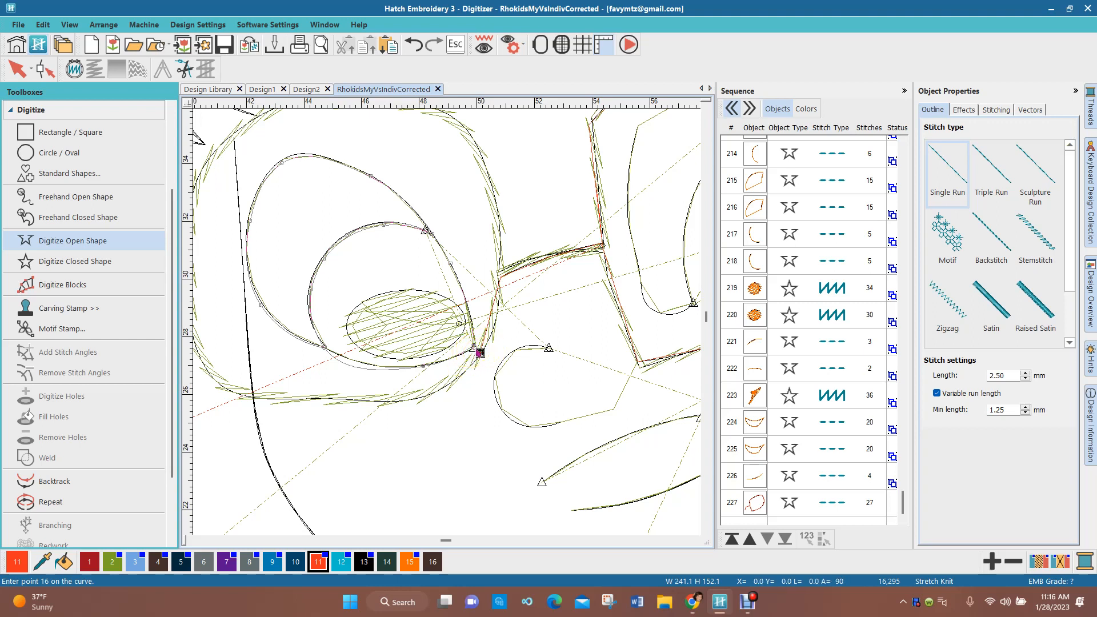
Run the path out along the left eye's lower line and back again to the inner corner
click(378, 374)
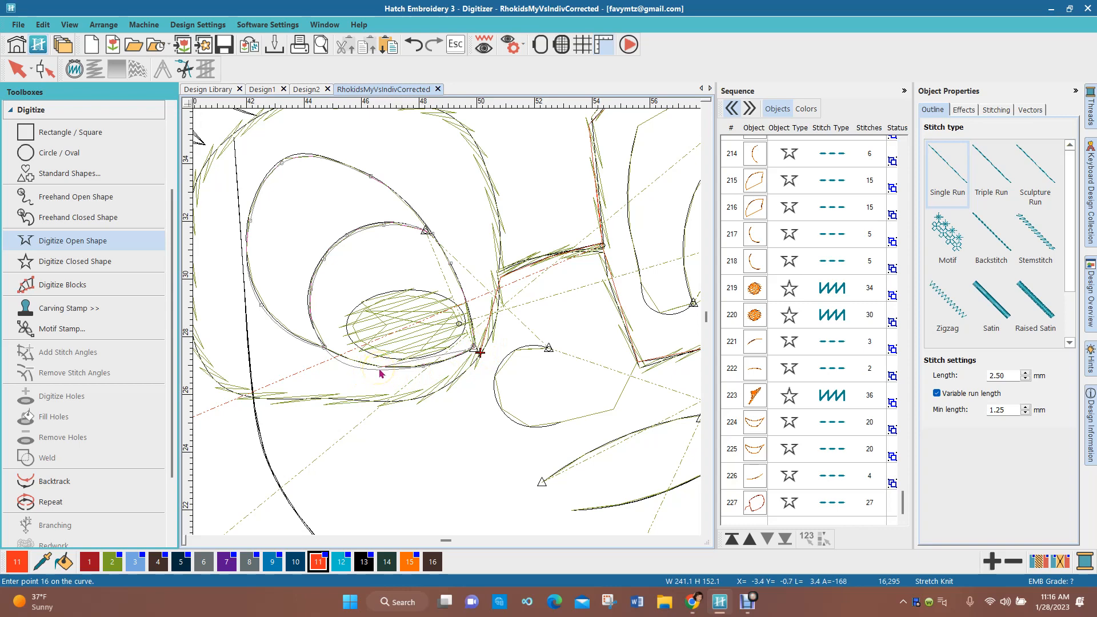
click(323, 350)
click(409, 372)
click(464, 346)
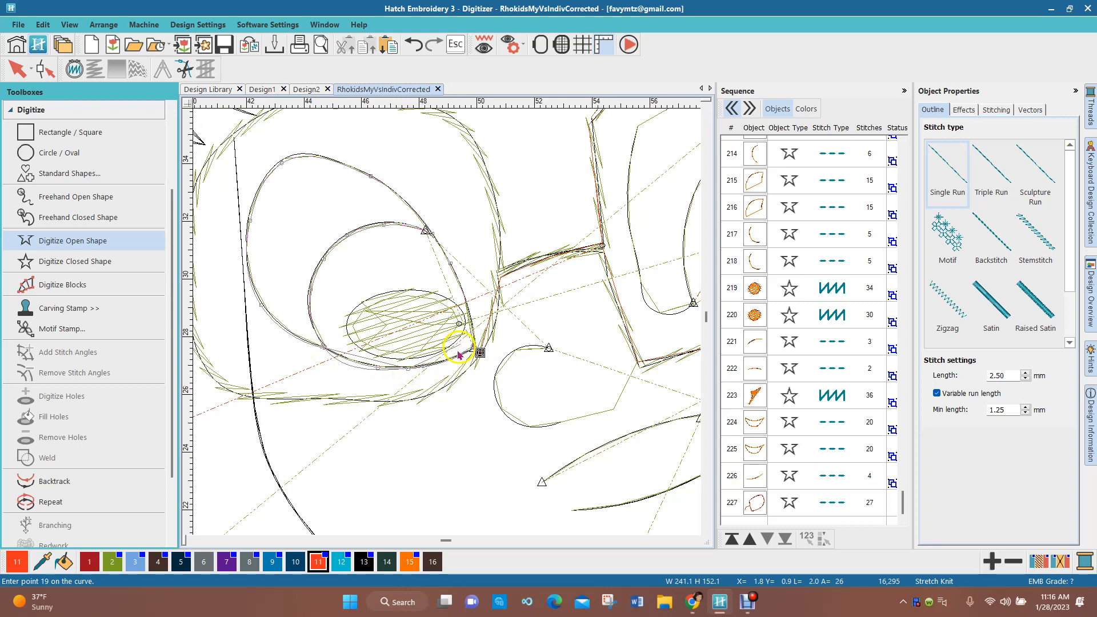
click(481, 352)
Trace the left lens frame from the eye corner all the way around to the nose bridge and finish the shape
right_click(479, 352)
click(362, 404)
click(344, 396)
click(245, 394)
click(310, 278)
click(328, 146)
click(526, 179)
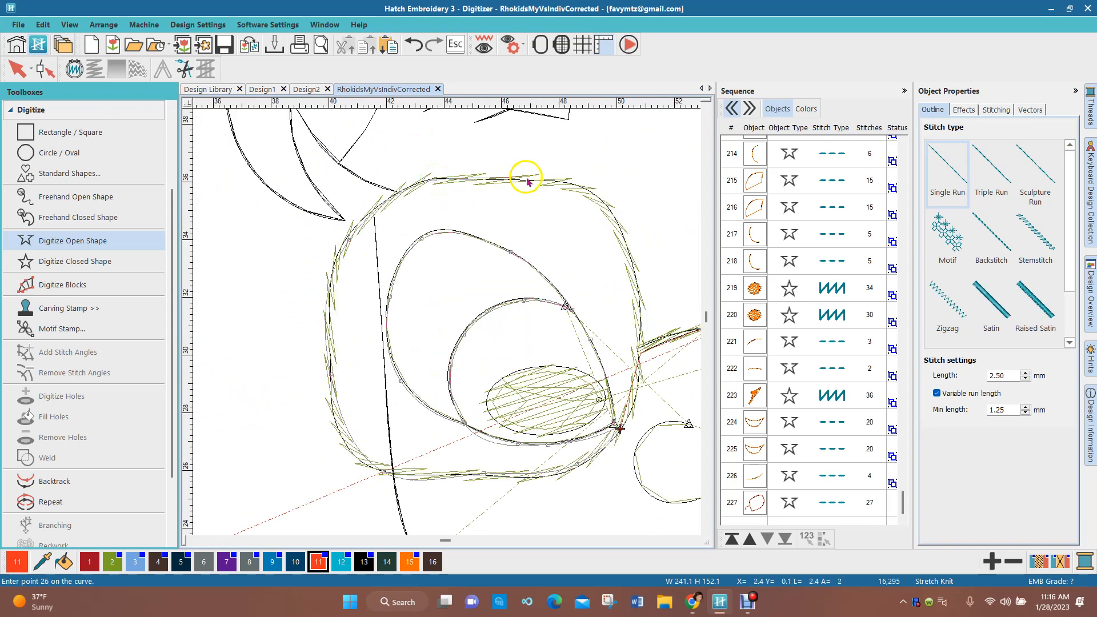
click(599, 206)
click(607, 208)
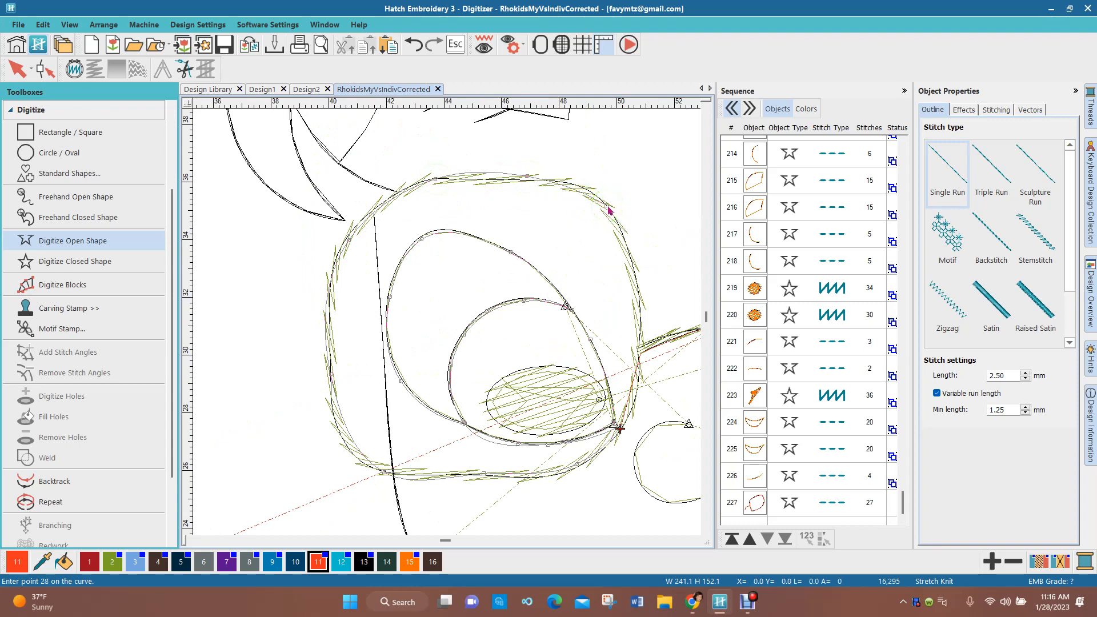
click(633, 278)
click(640, 353)
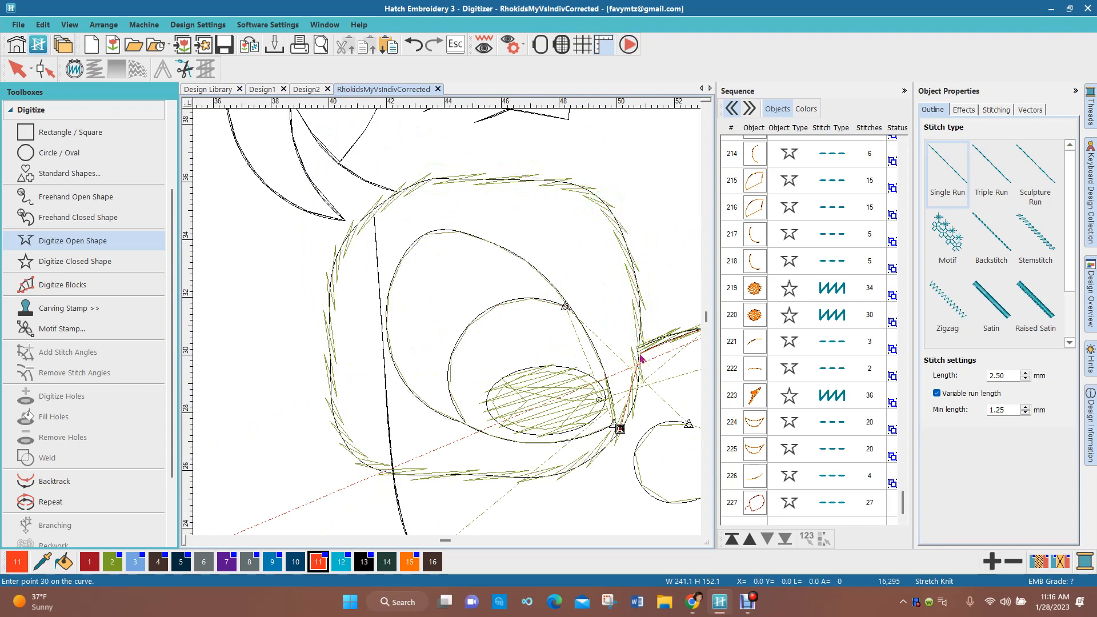
key(Return)
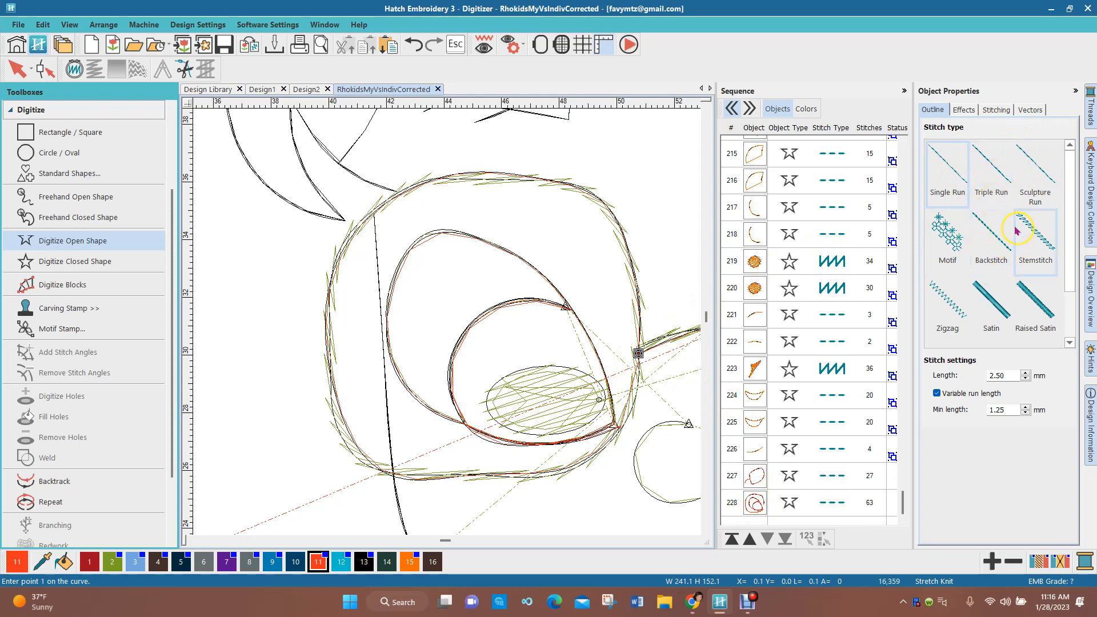
click(998, 254)
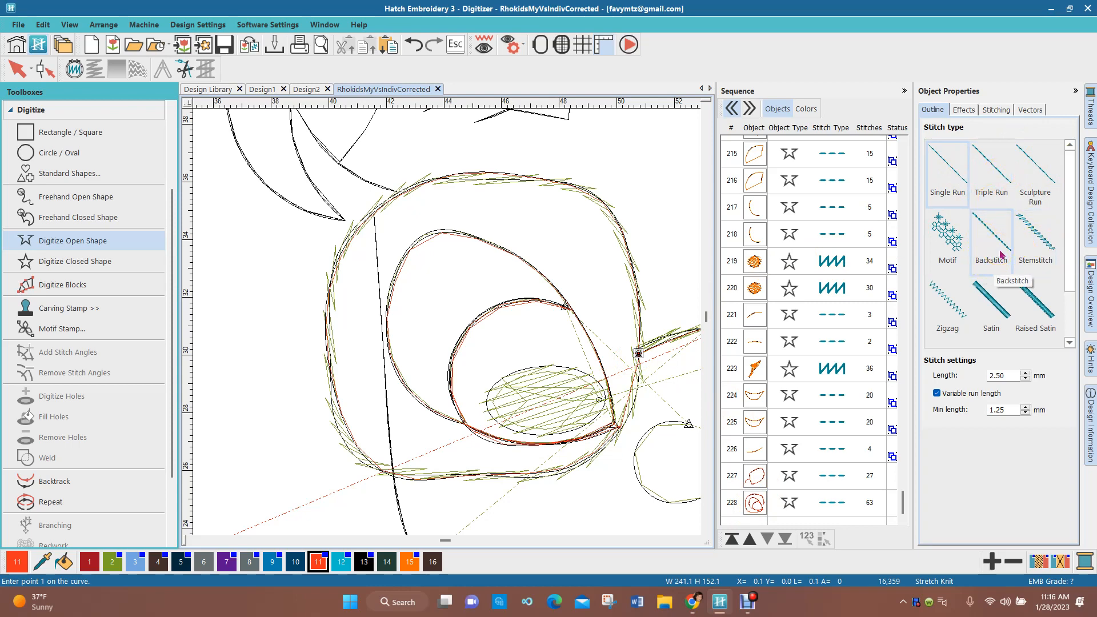
click(1037, 235)
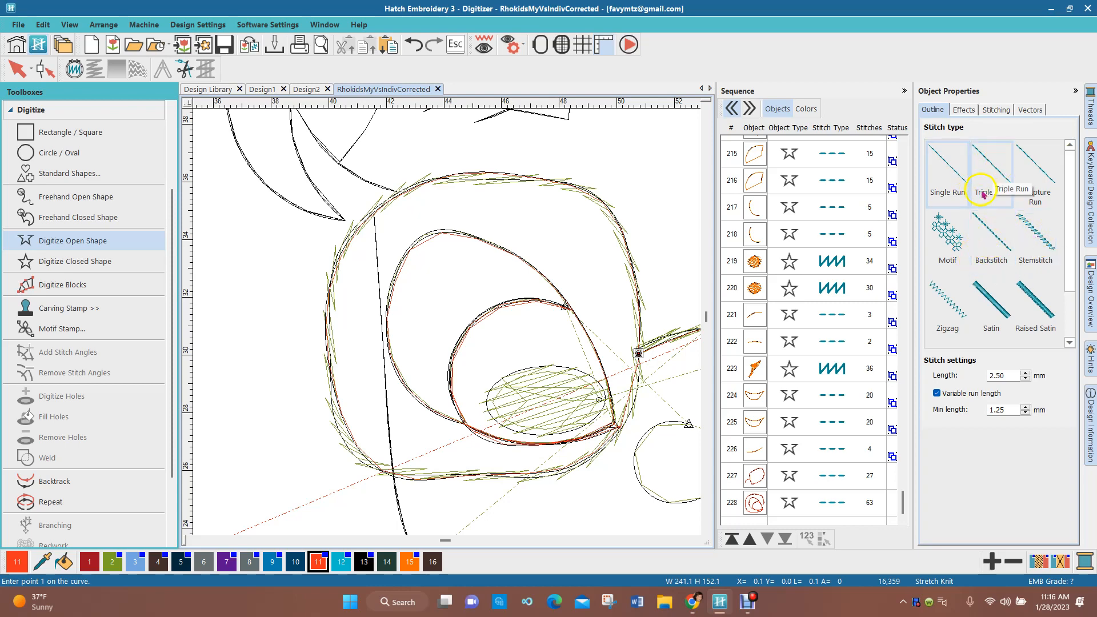
scroll(628, 260, down, 3)
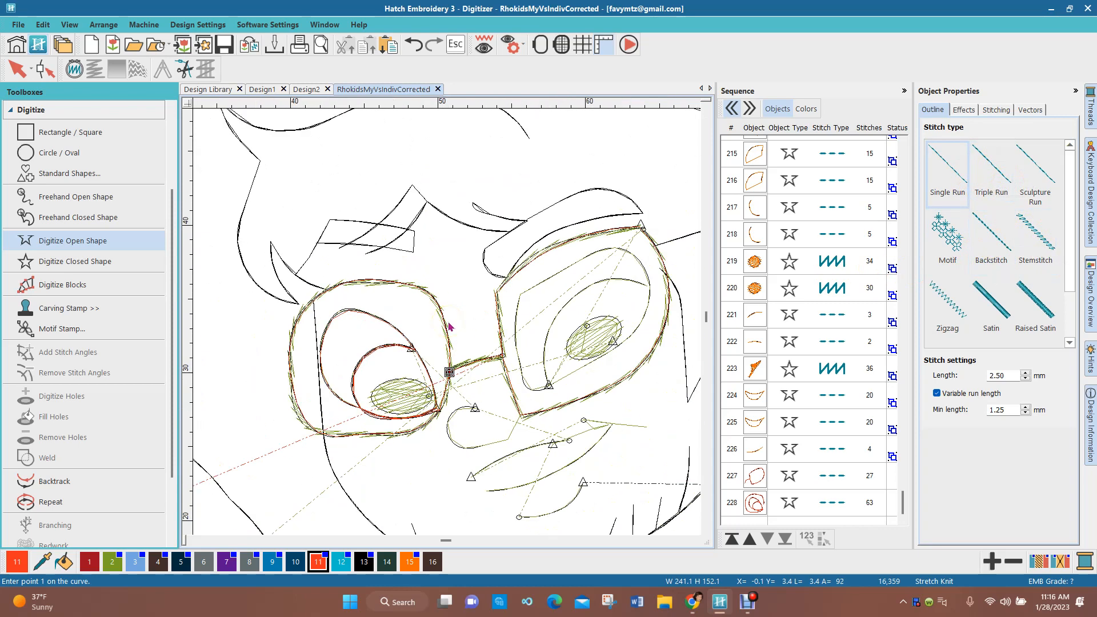
scroll(401, 368, down, 2)
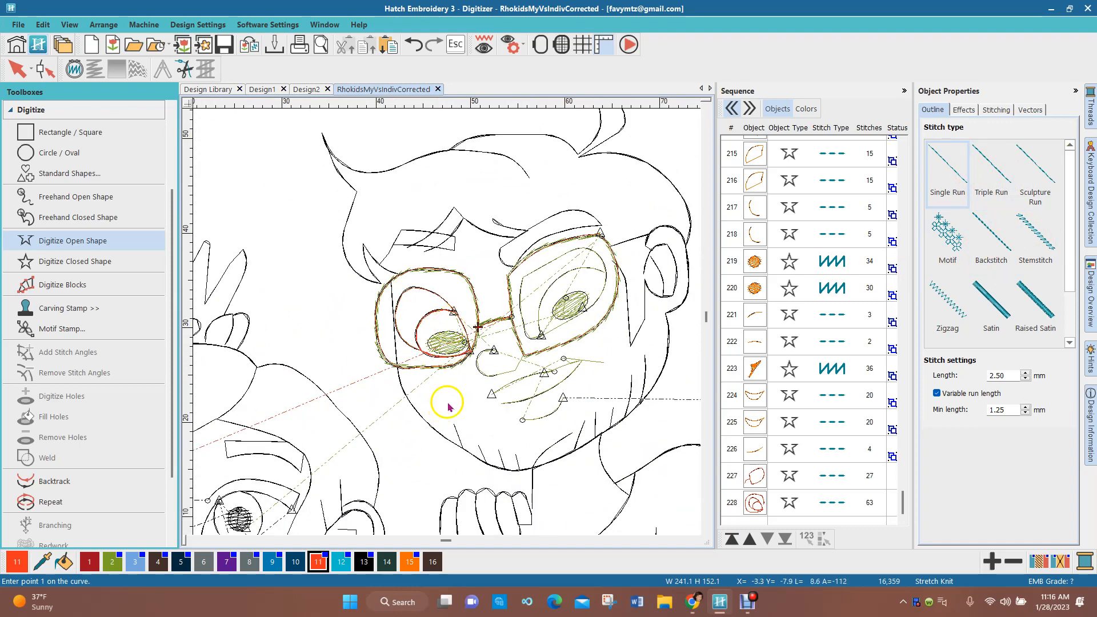
In Design2, select all the red color 1 face objects by color and move them left, clear of the blue face, for comparison
click(306, 89)
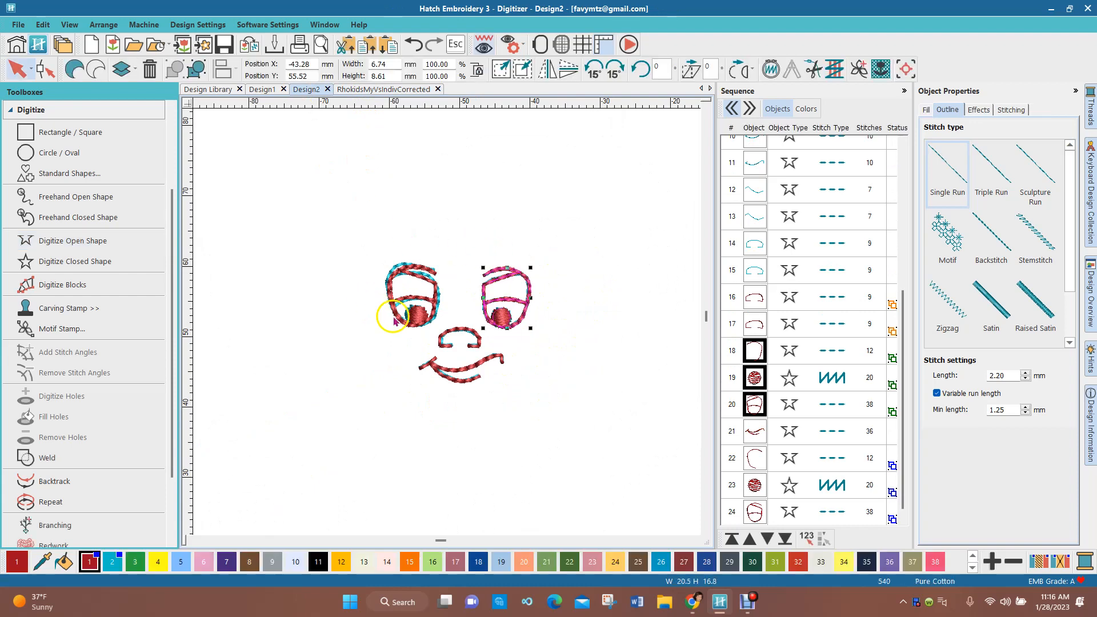
click(594, 435)
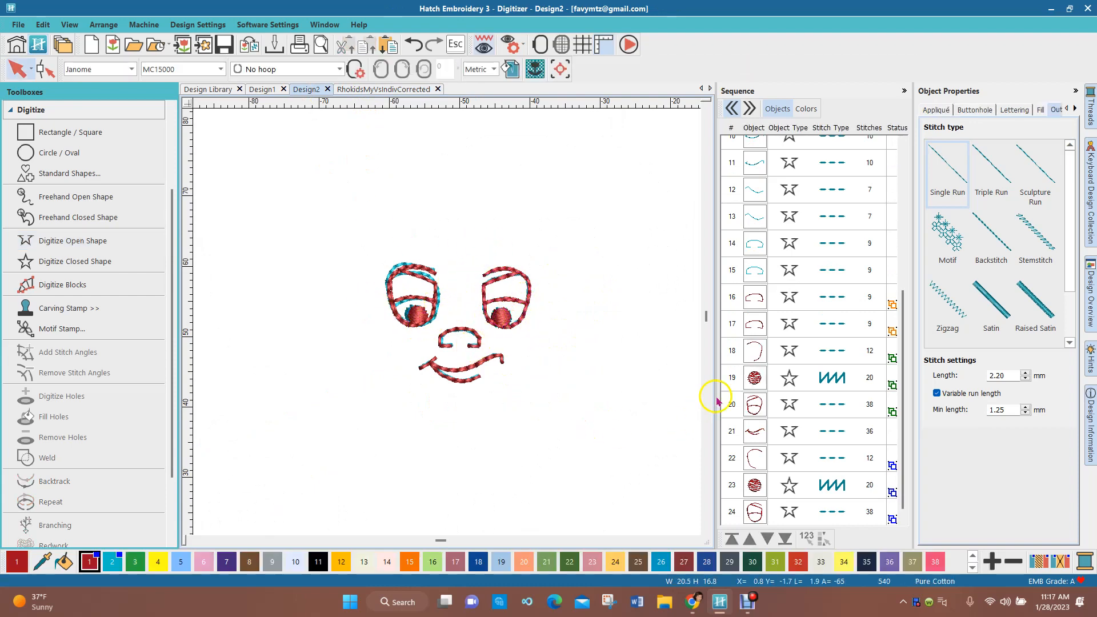
click(805, 110)
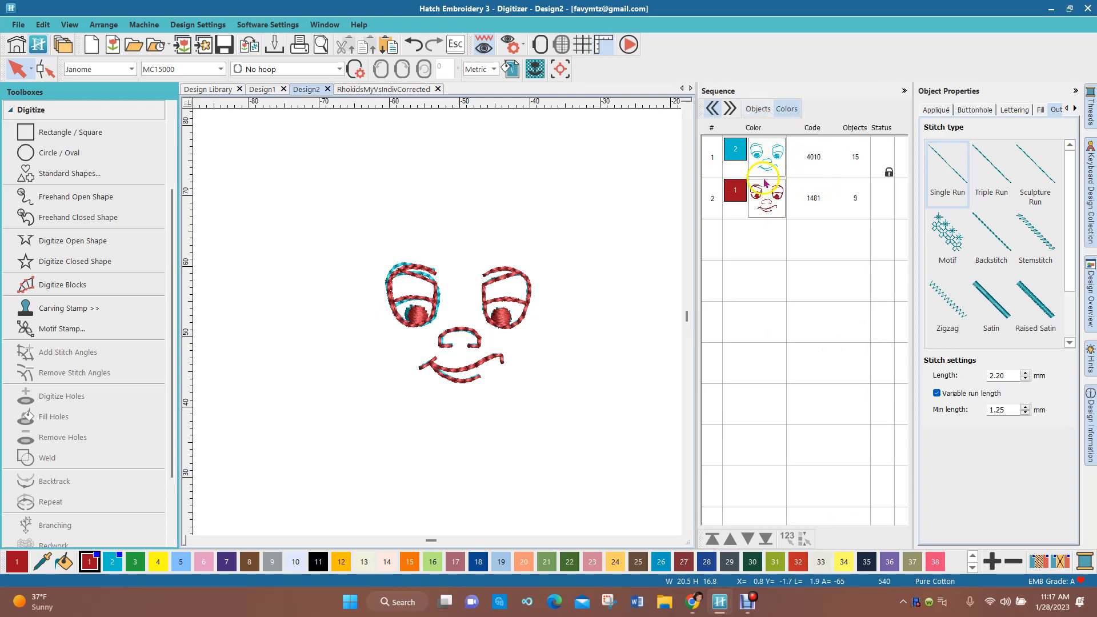
click(767, 198)
drag(484, 311, 297, 318)
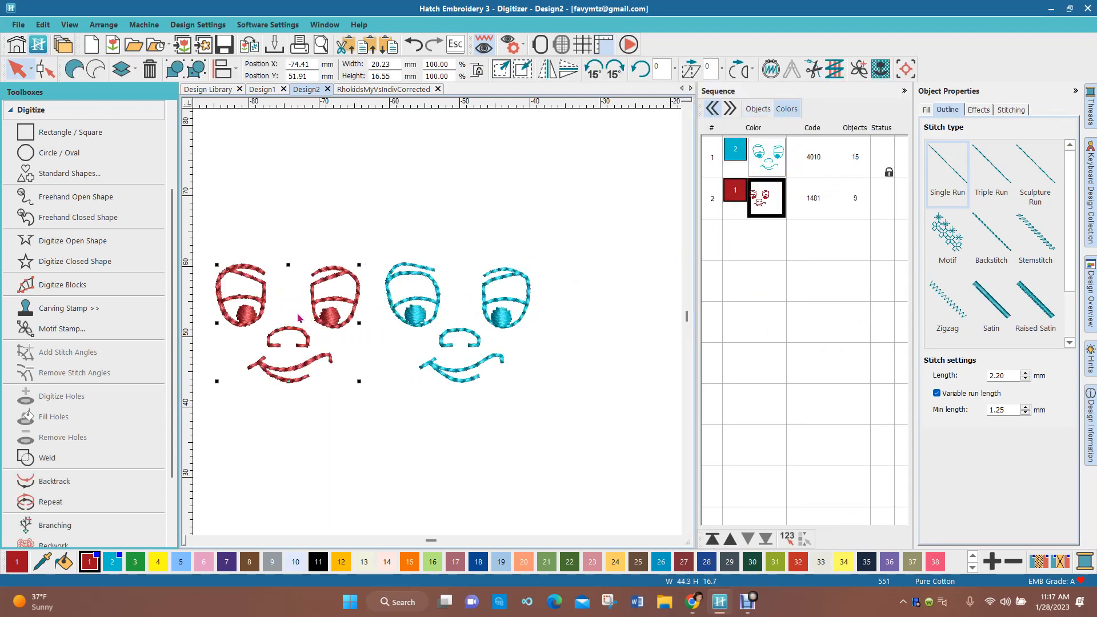
click(368, 449)
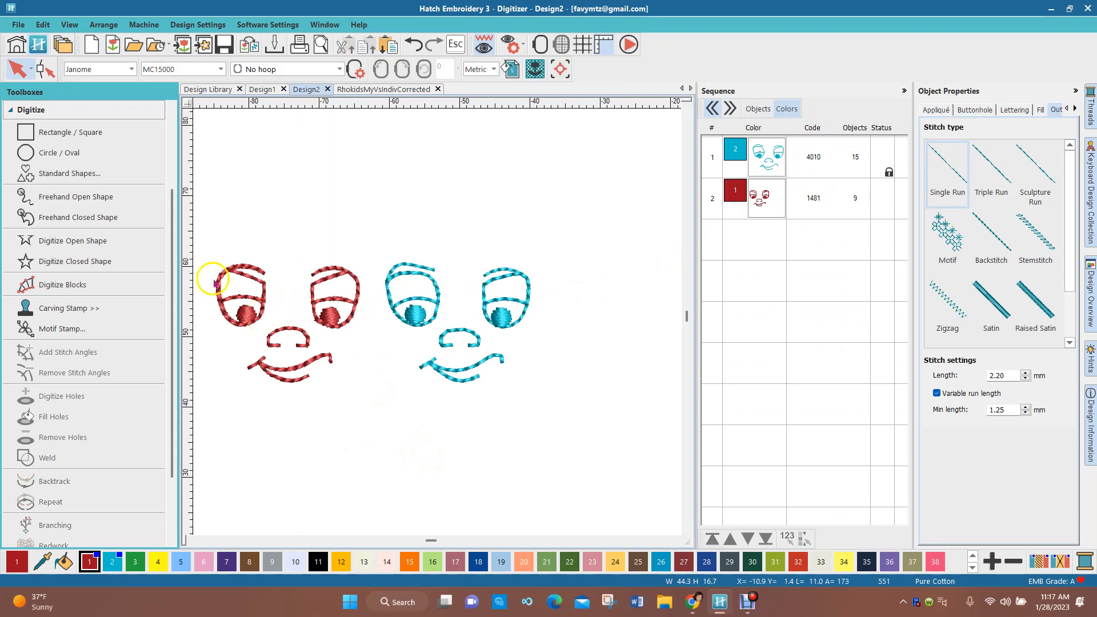
scroll(266, 283, down, 2)
scroll(472, 315, up, 2)
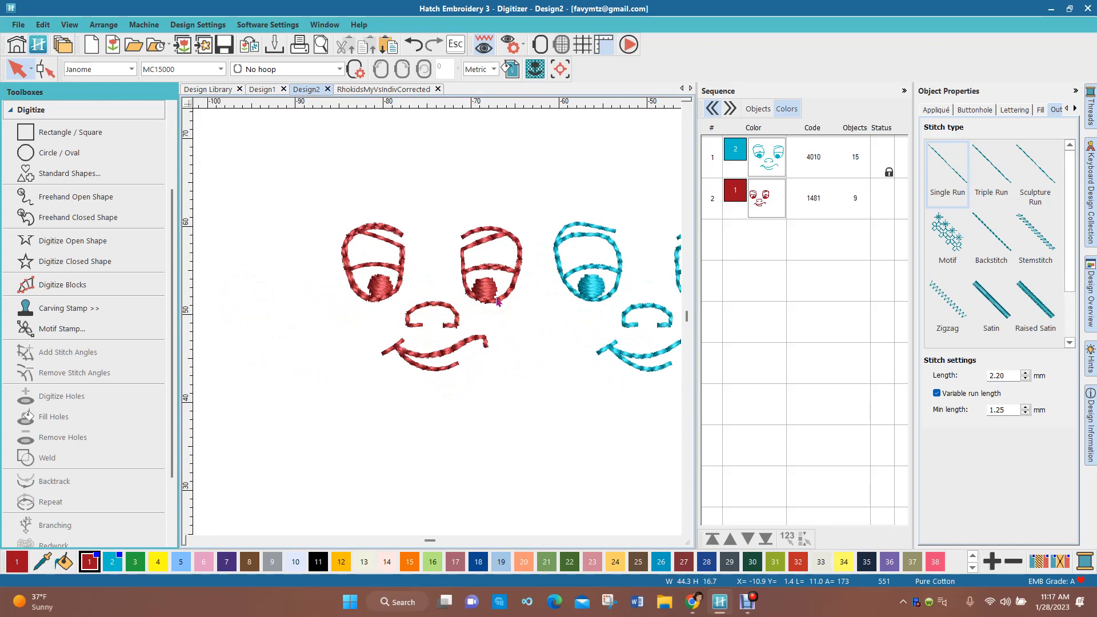
Return to the RhokidsMyVsIndivCorrected design and view the whole group of portraits
click(383, 89)
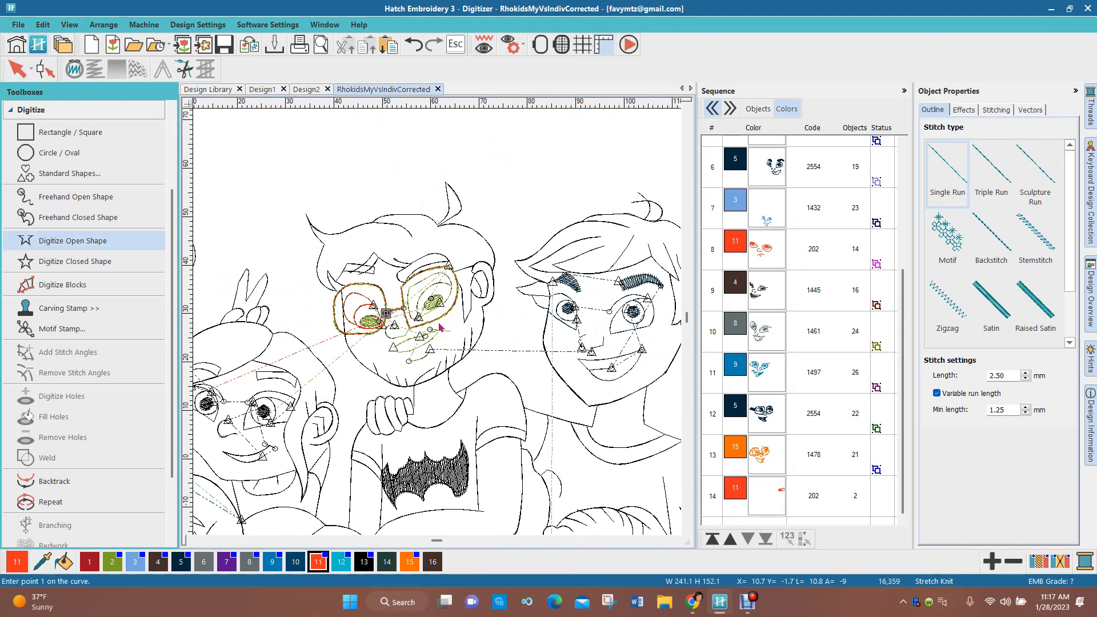
scroll(440, 327, down, 2)
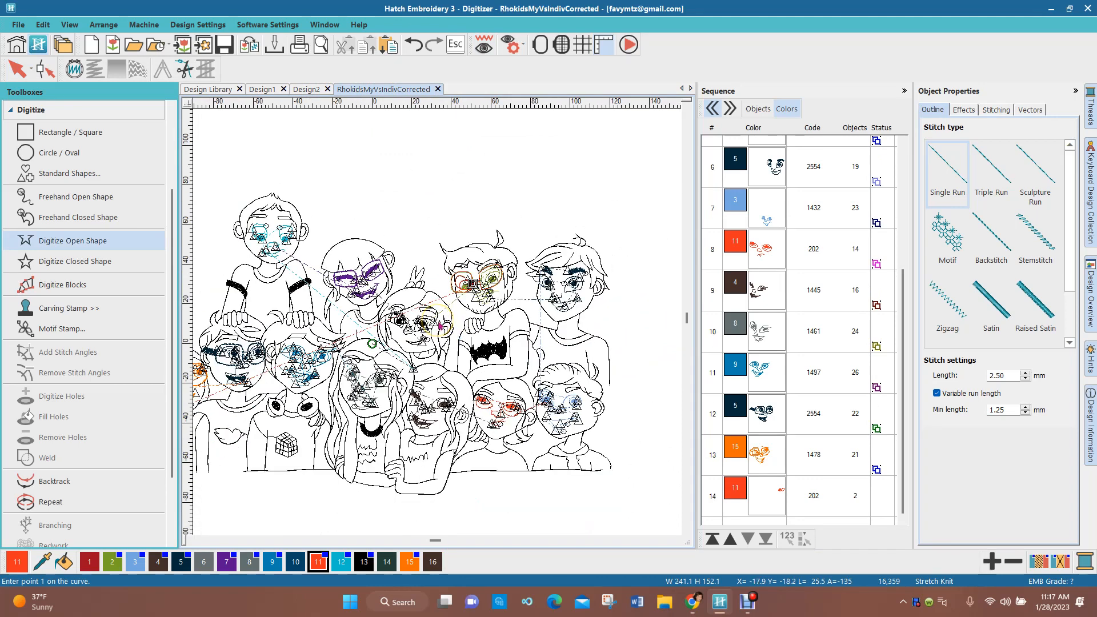
Examine the digitized faces across the group portrait, both up close and as a whole design
scroll(441, 327, down, 1)
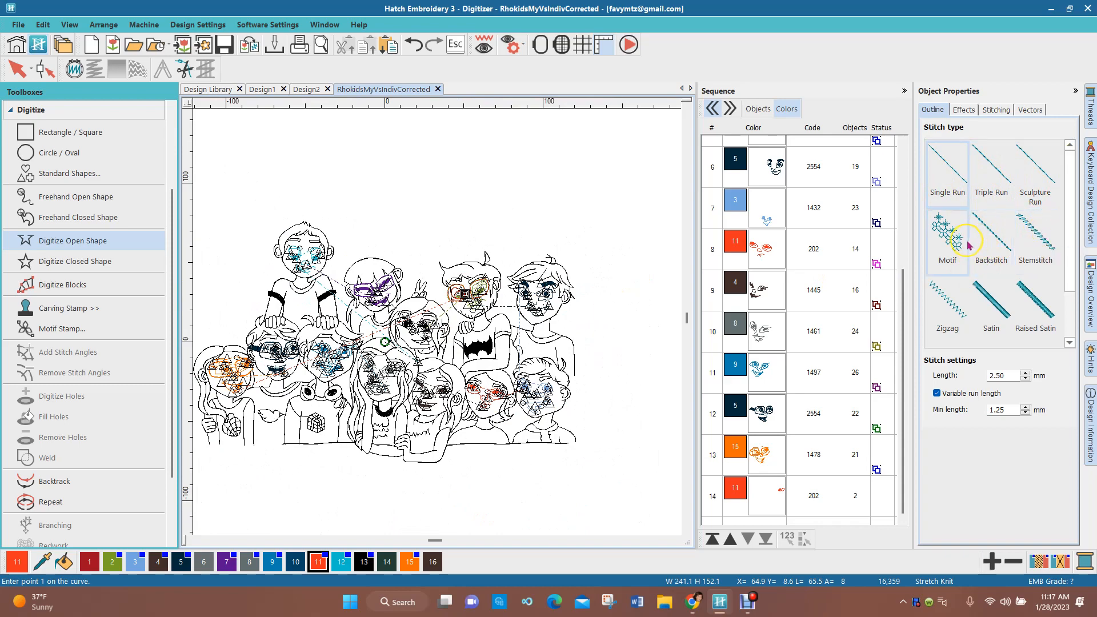
scroll(433, 333, up, 4)
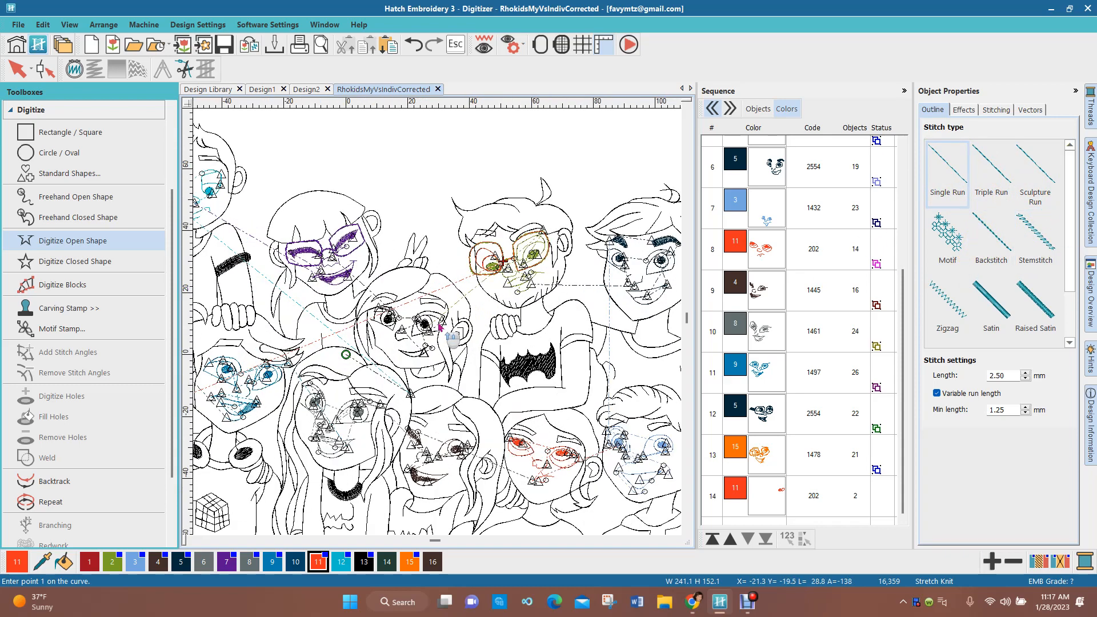
click(629, 405)
key(Escape)
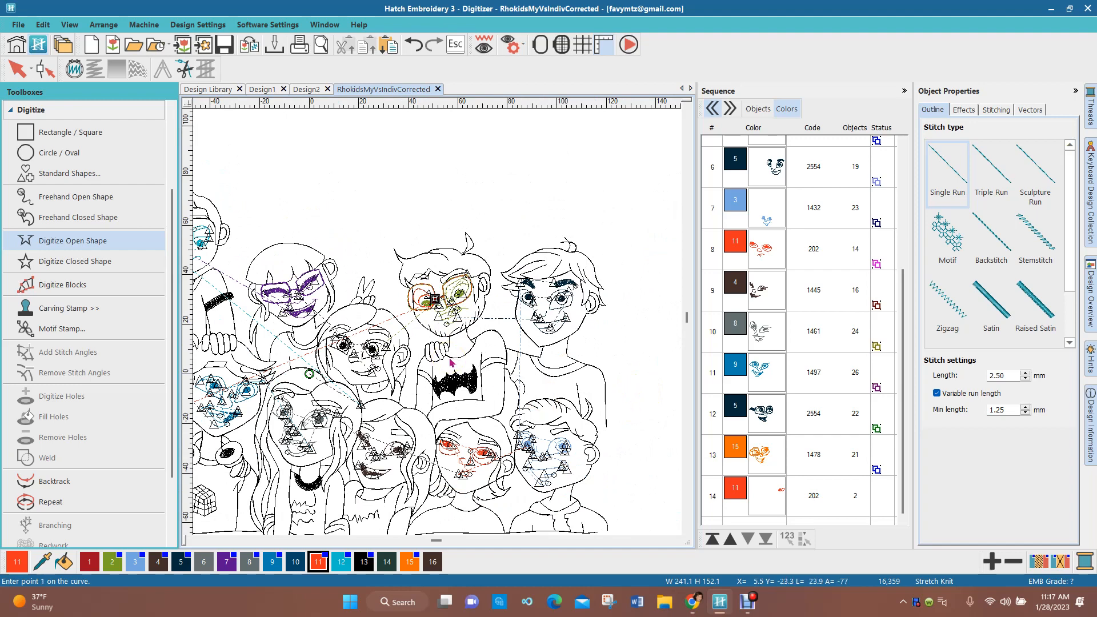
scroll(440, 327, down, 4)
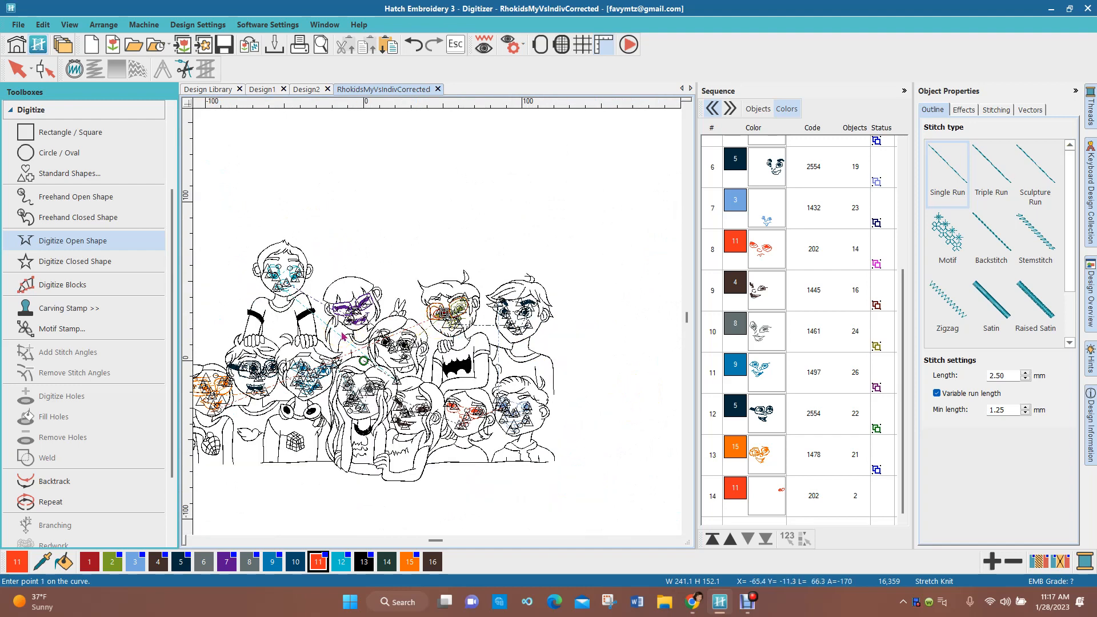
scroll(263, 348, down, 1)
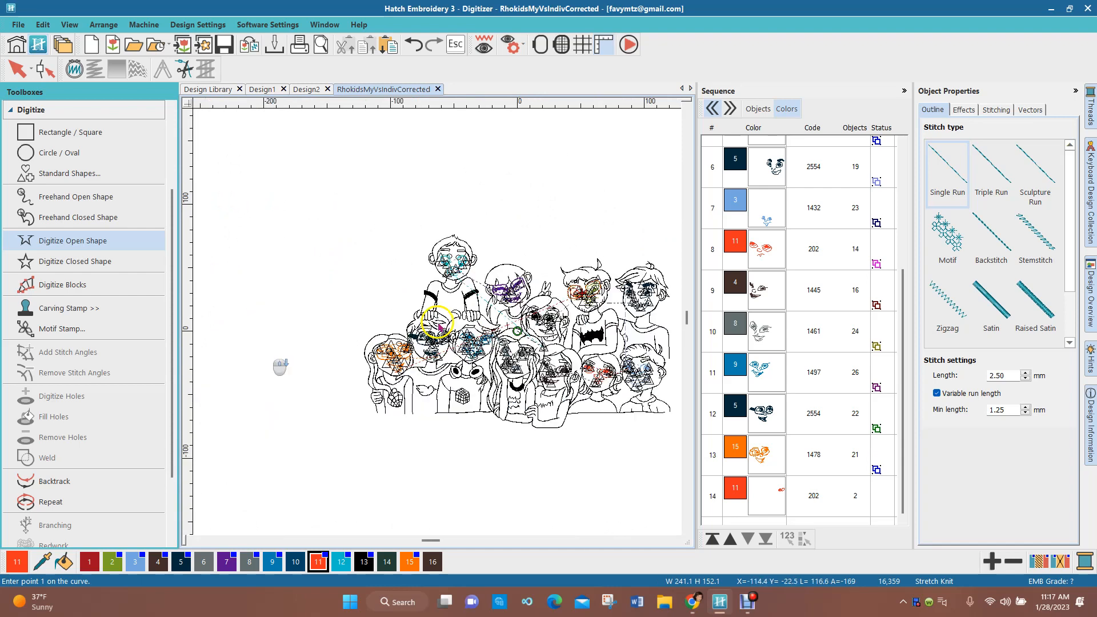
scroll(563, 346, up, 1)
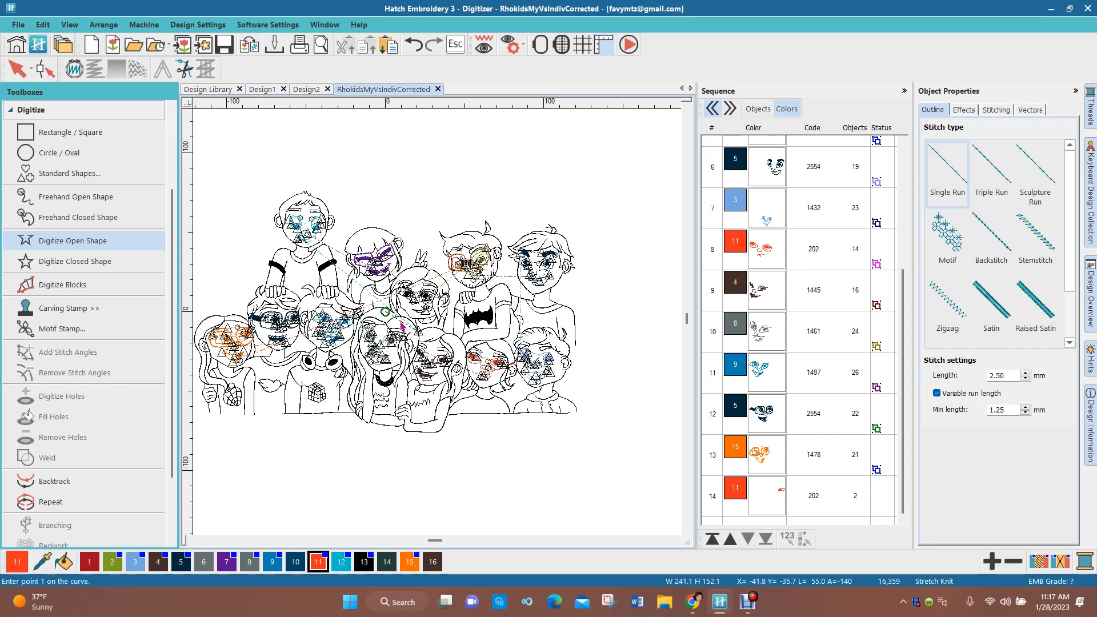
scroll(402, 326, down, 1)
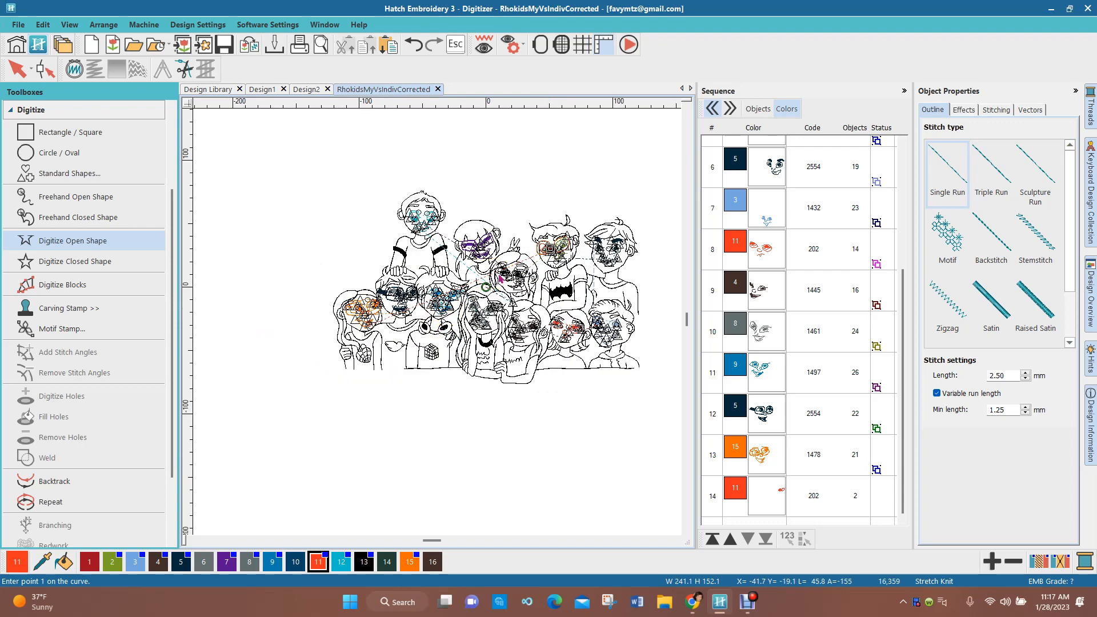
scroll(501, 278, up, 1)
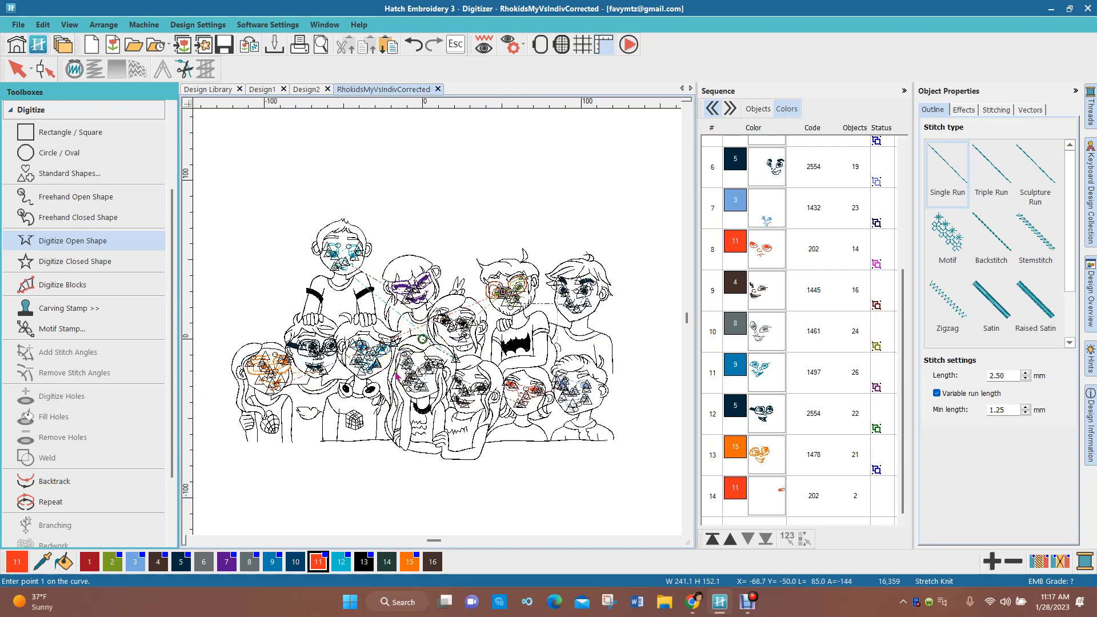